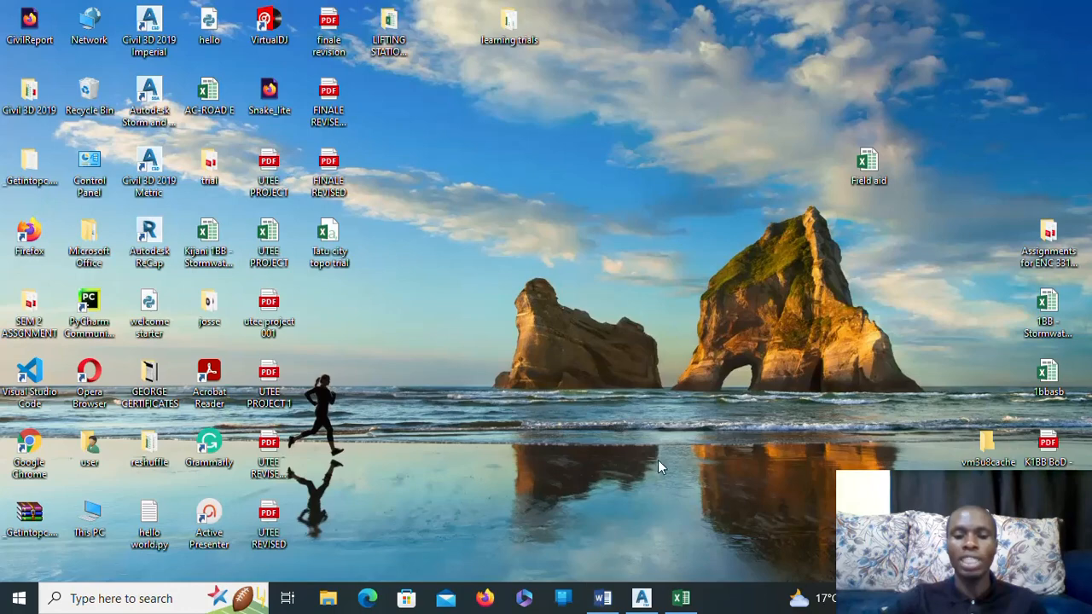
Switch to the blank Document1 in Word and maximize its window.
{"action": "mouse_move", "coordinate": [616, 606]}
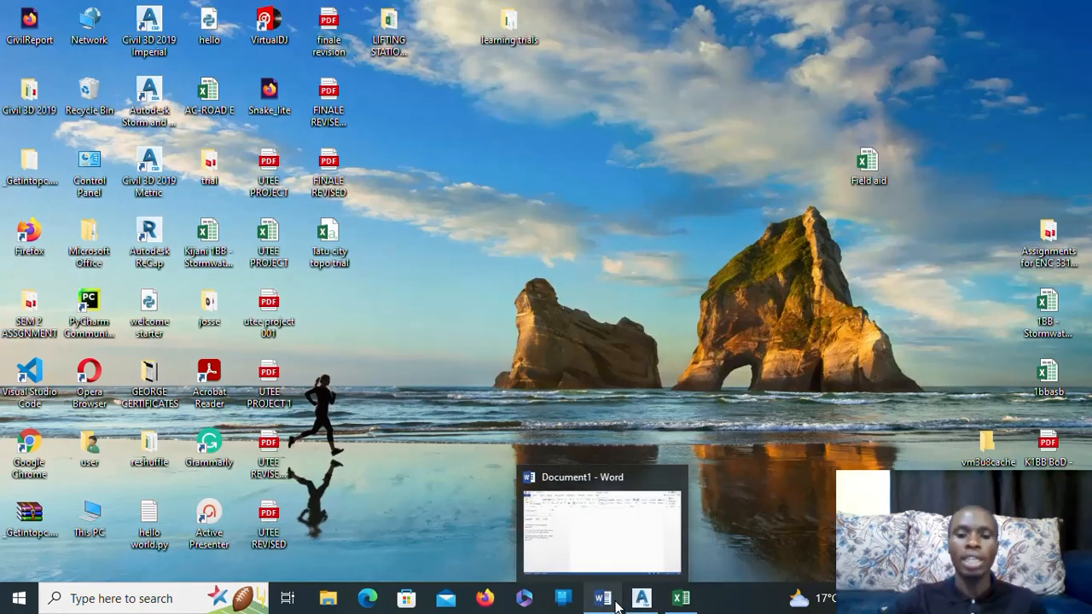
{"action": "left_click", "coordinate": [622, 541]}
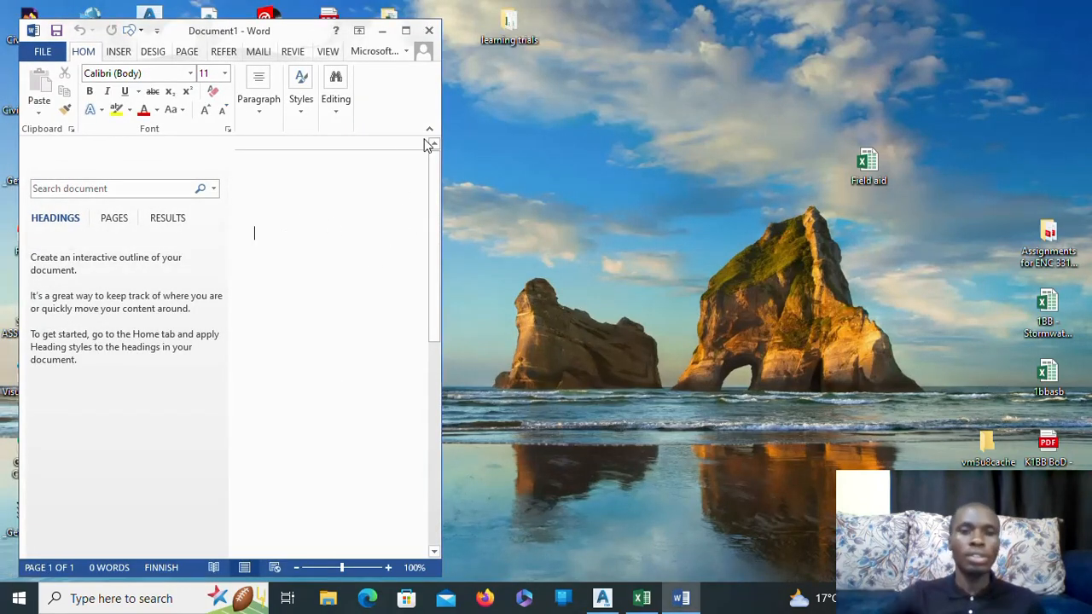
{"action": "left_click", "coordinate": [407, 33]}
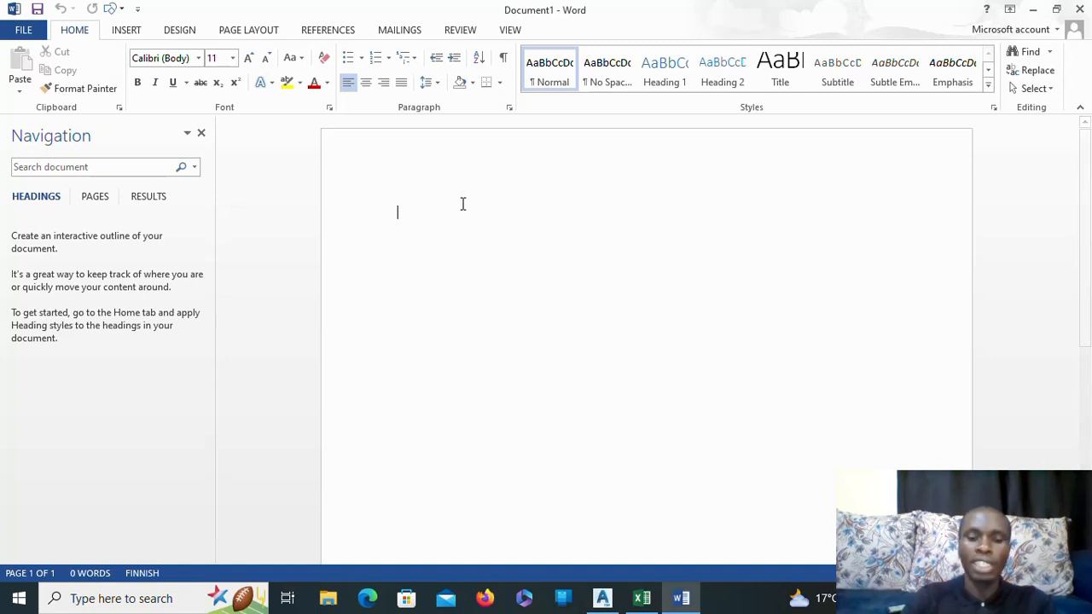
{"action": "type", "text": "rtk"}
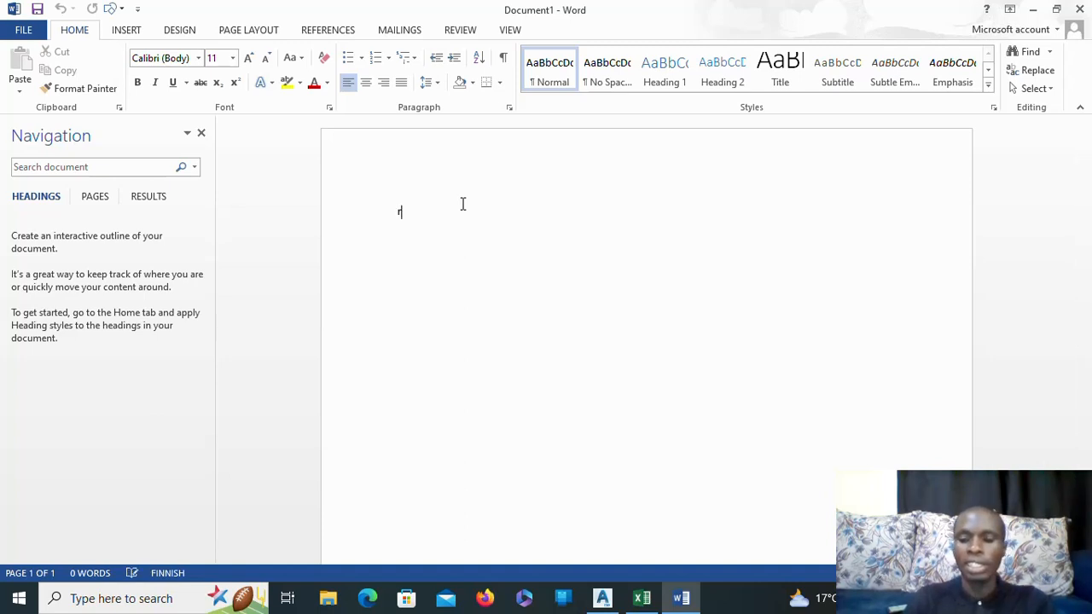
{"action": "key", "text": "BackSpace"}
{"action": "key", "text": "BackSpace"}
{"action": "key", "text": "BackSpace"}
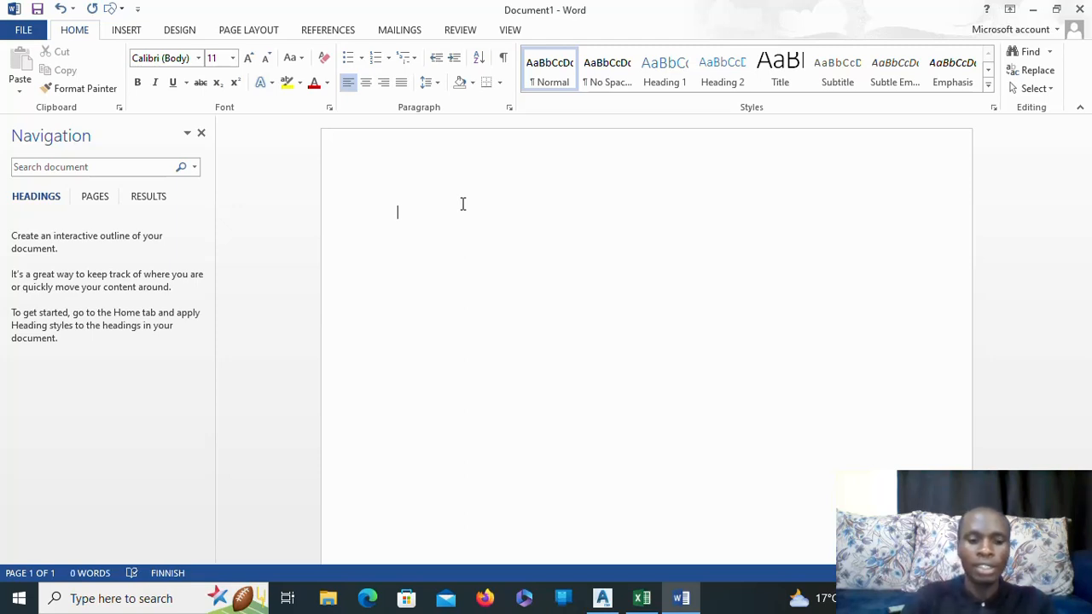
Write "RTK-Real time kinematic" as the document's first line and start a new line below it.
{"action": "type", "text": "RTK"}
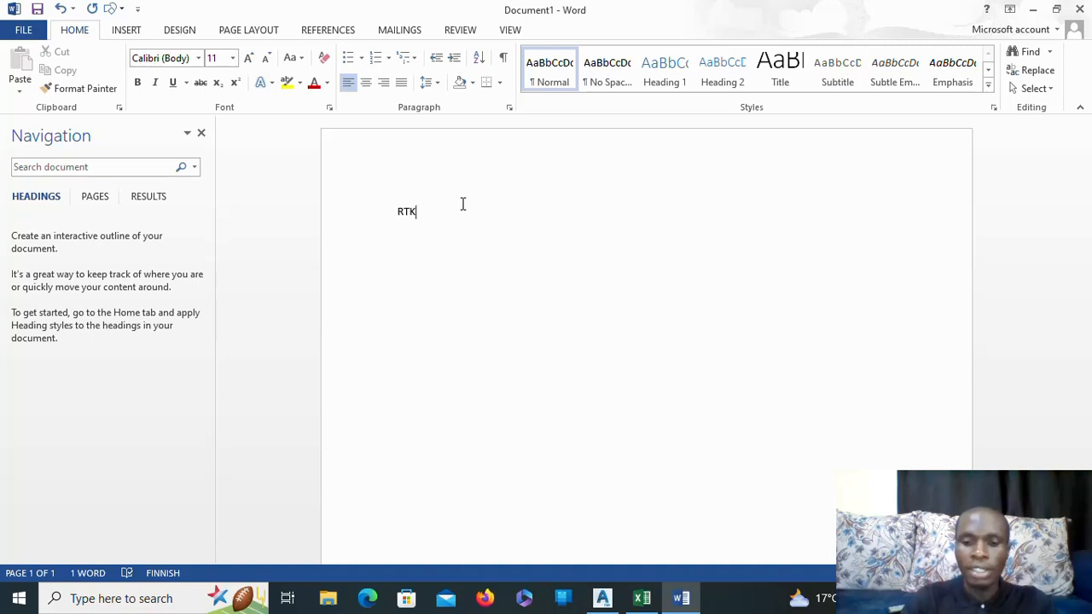
{"action": "type", "text": "-"}
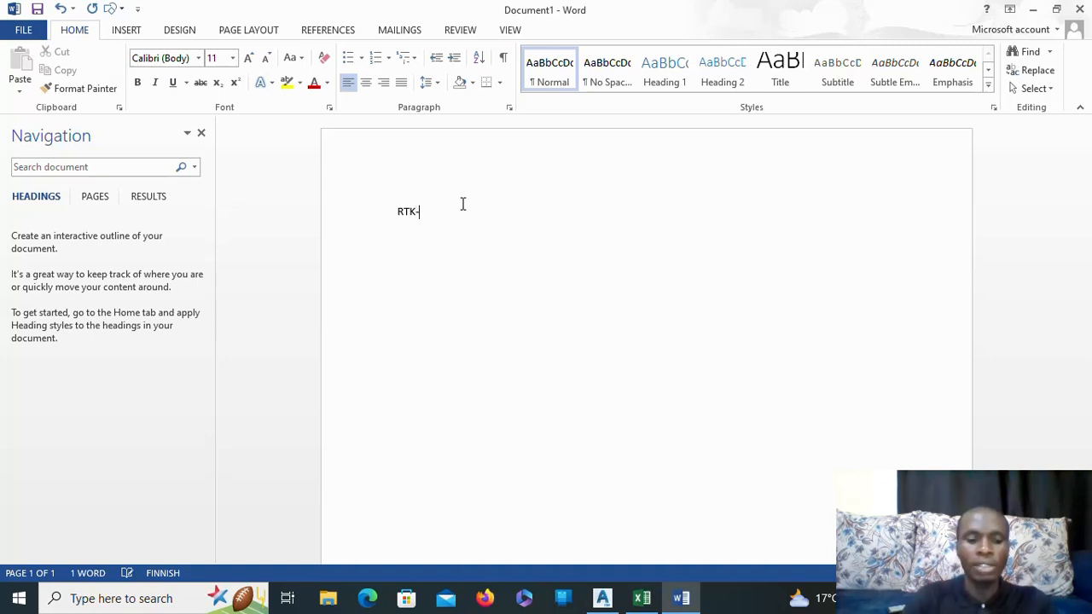
{"action": "type", "text": "RELA"}
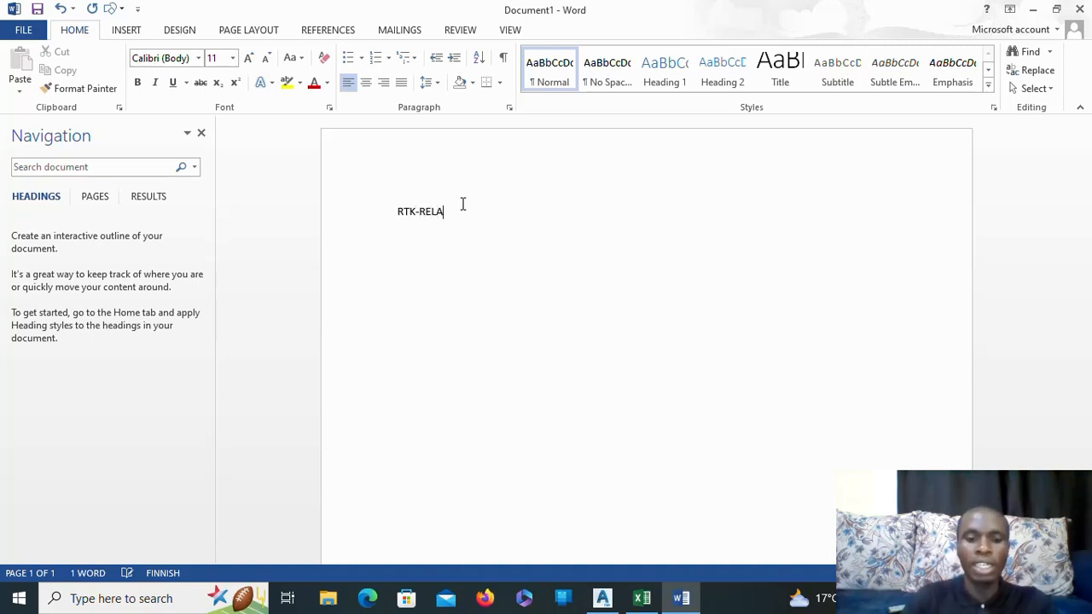
{"action": "key", "text": "BackSpace"}
{"action": "key", "text": "BackSpace"}
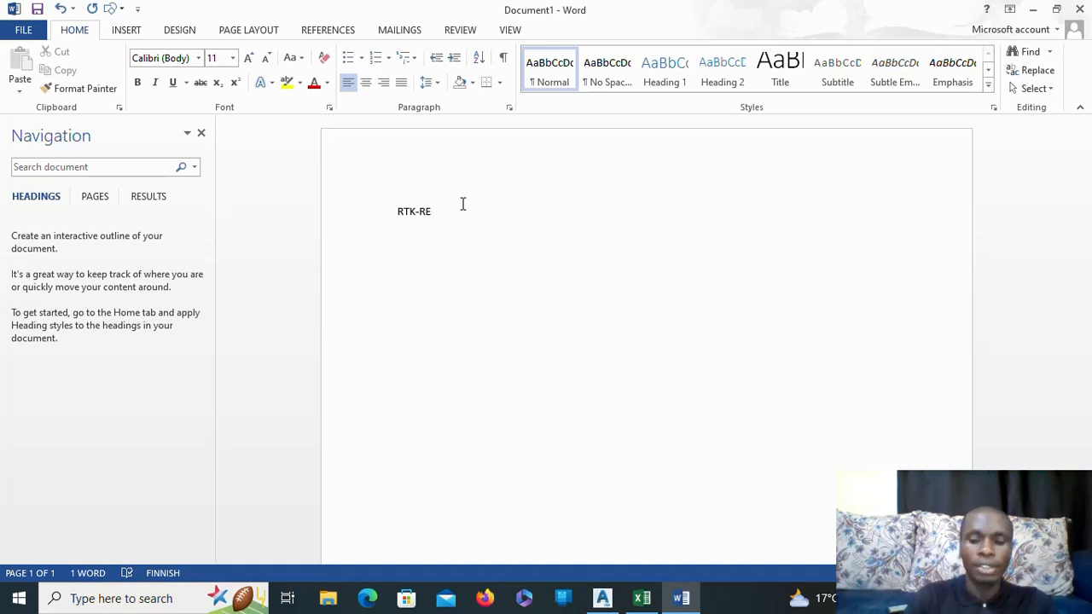
{"action": "key", "text": "BackSpace"}
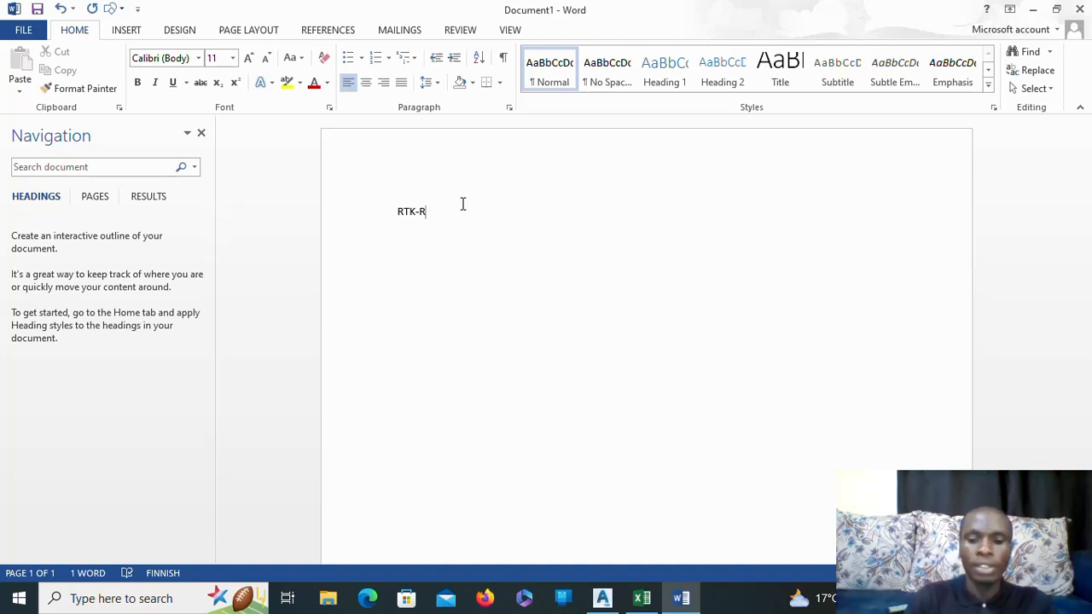
{"action": "type", "text": "al"}
{"action": "key", "text": "BackSpace"}
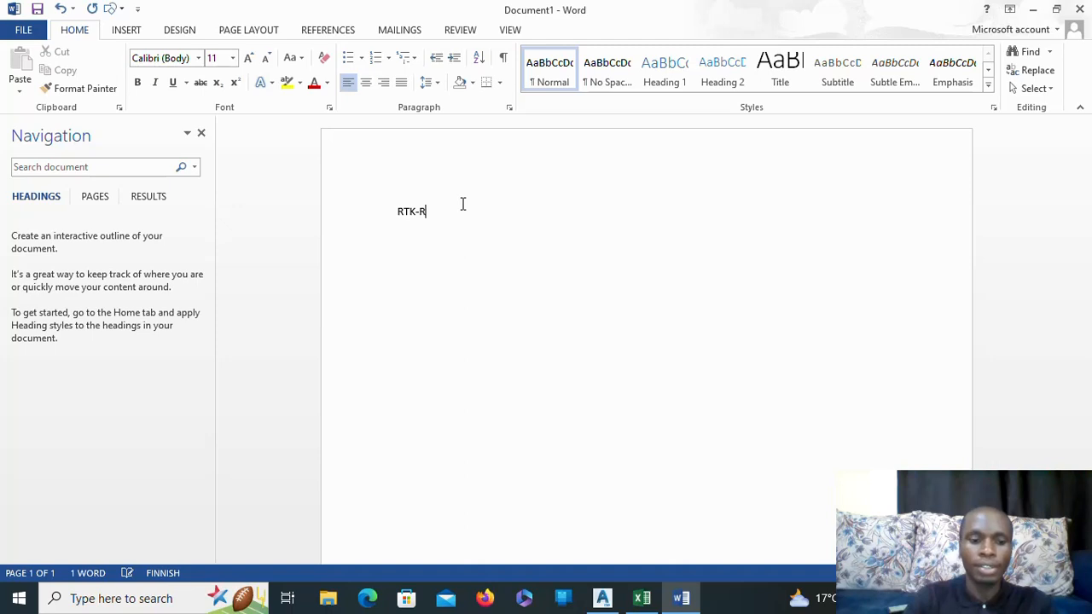
{"action": "type", "text": "eal"}
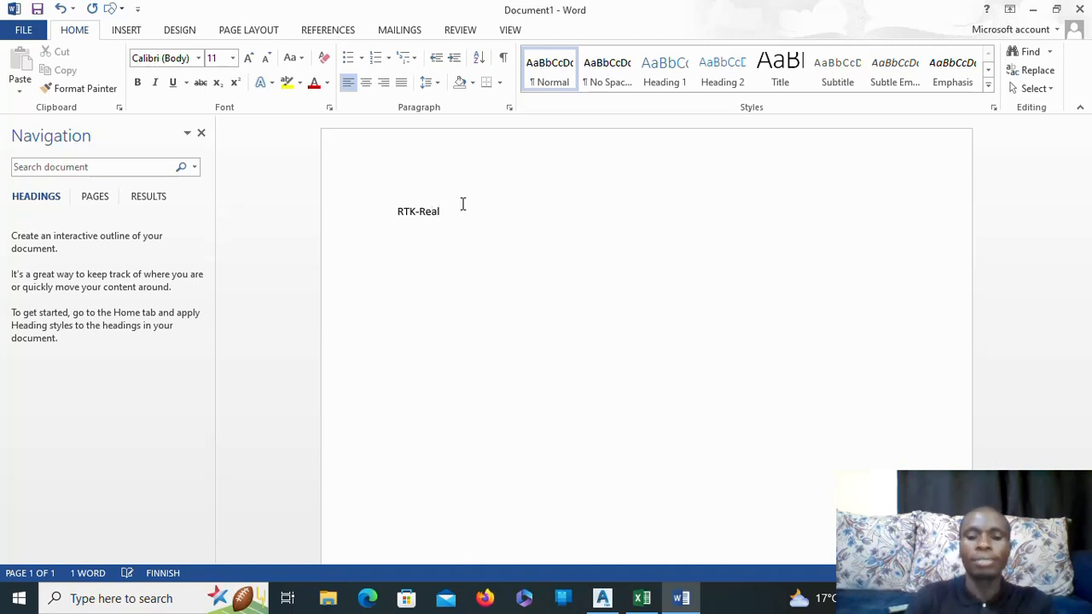
{"action": "type", "text": " tim"}
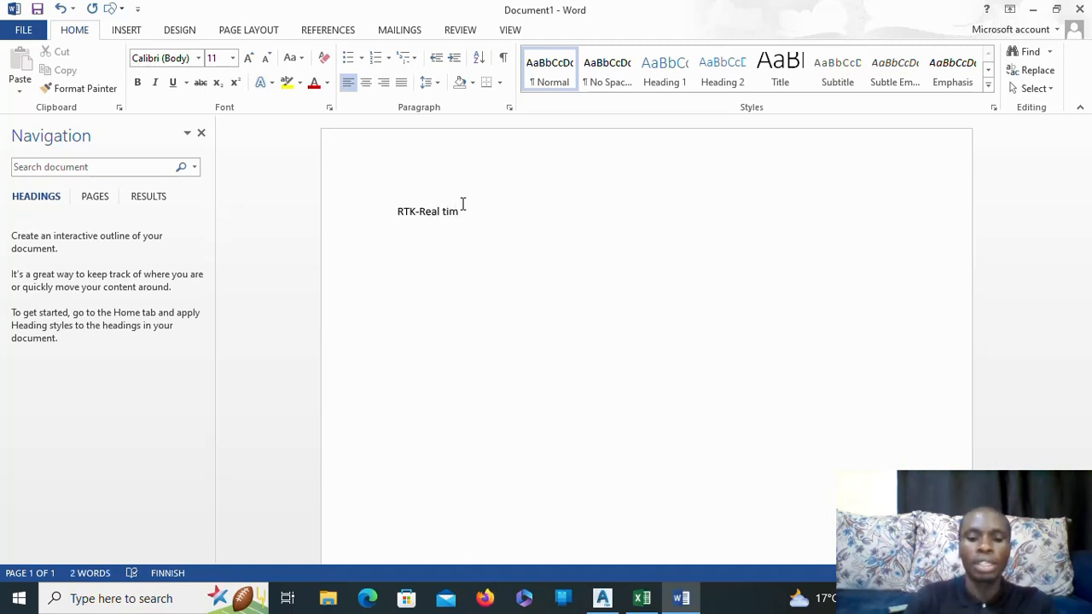
{"action": "type", "text": "e kinem"}
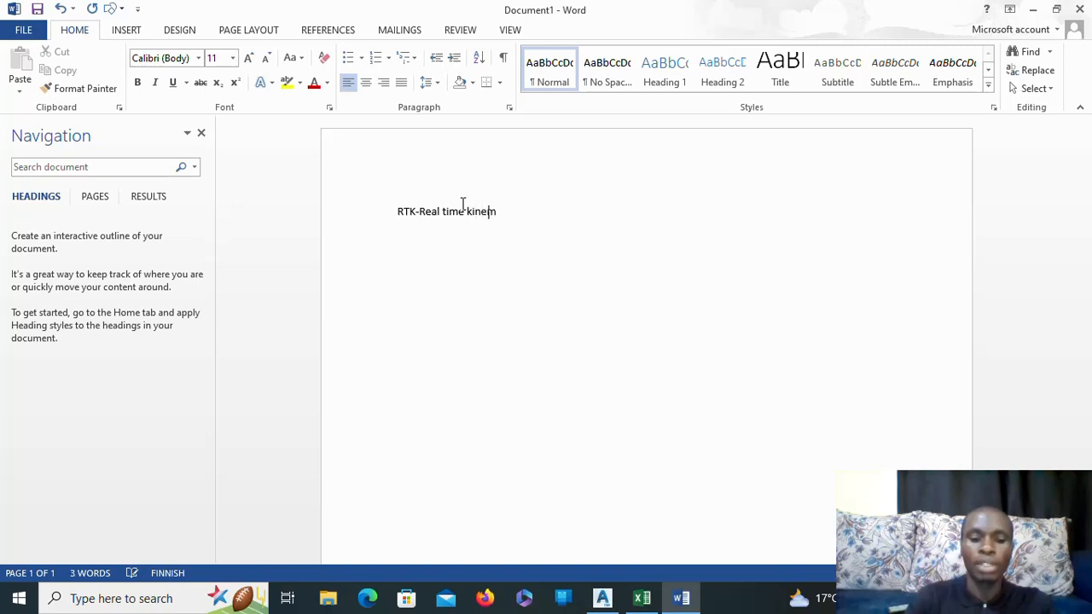
{"action": "type", "text": "ati"}
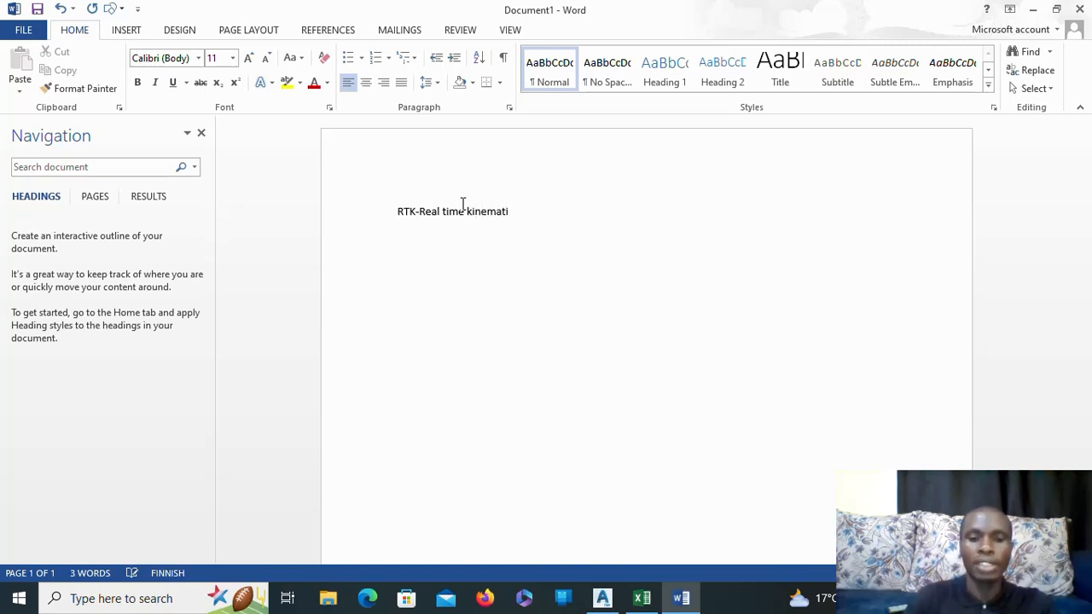
{"action": "type", "text": "c"}
{"action": "key", "text": "Return"}
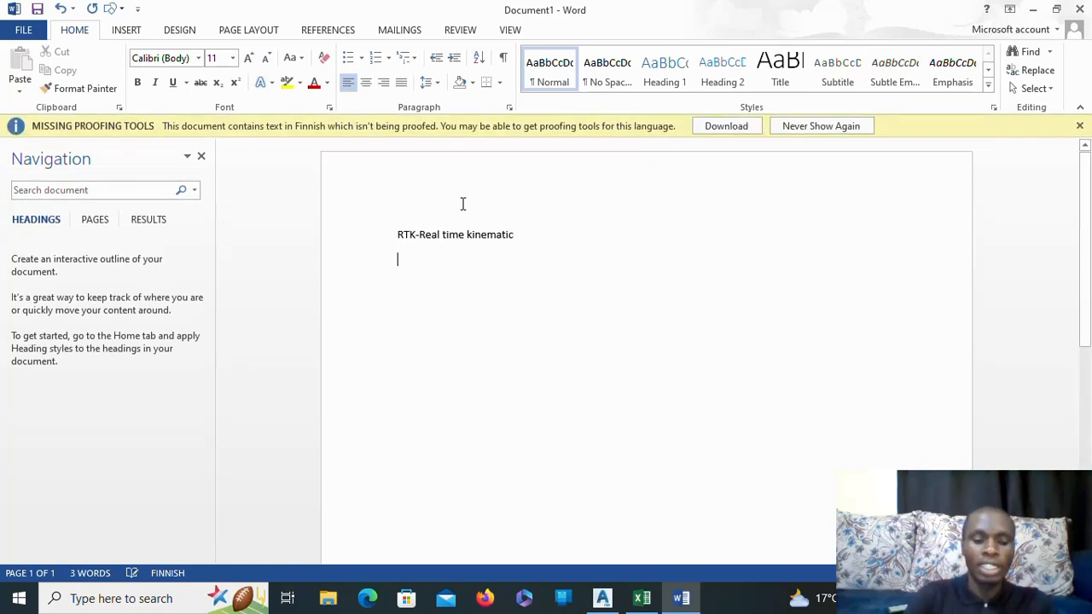
Add the lines "TS-Total ststion" and "Dumpy level" below the RTK line.
{"action": "type", "text": "TS-"}
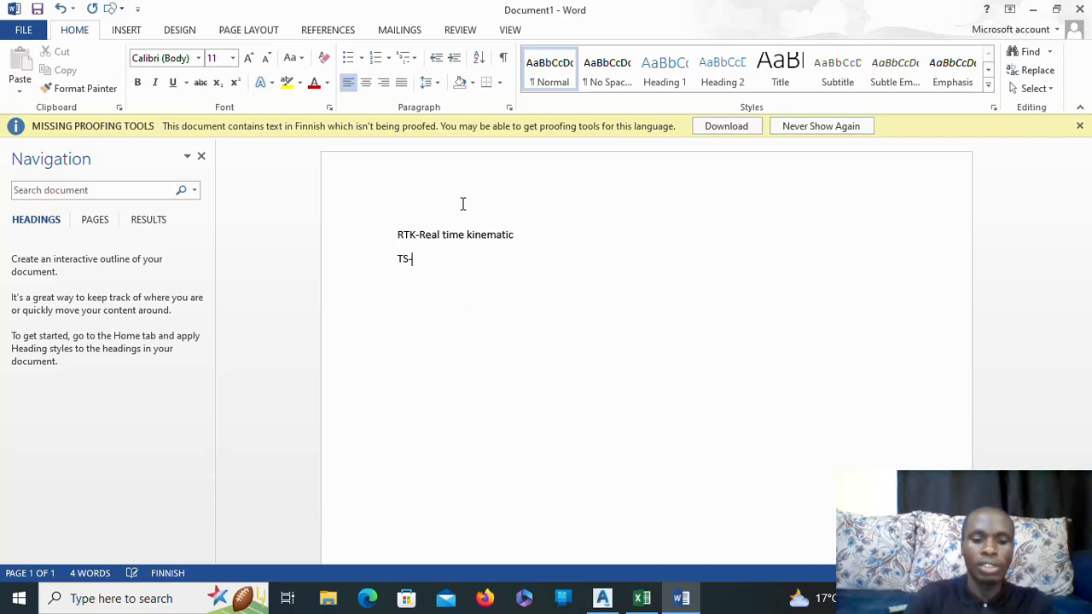
{"action": "type", "text": "T"}
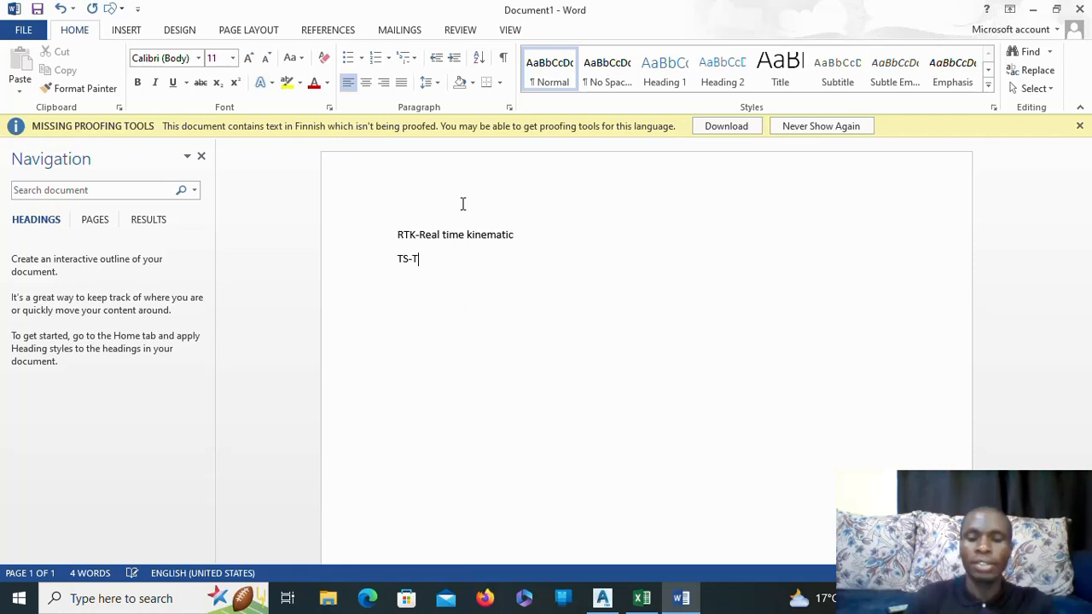
{"action": "type", "text": "otal ststion"}
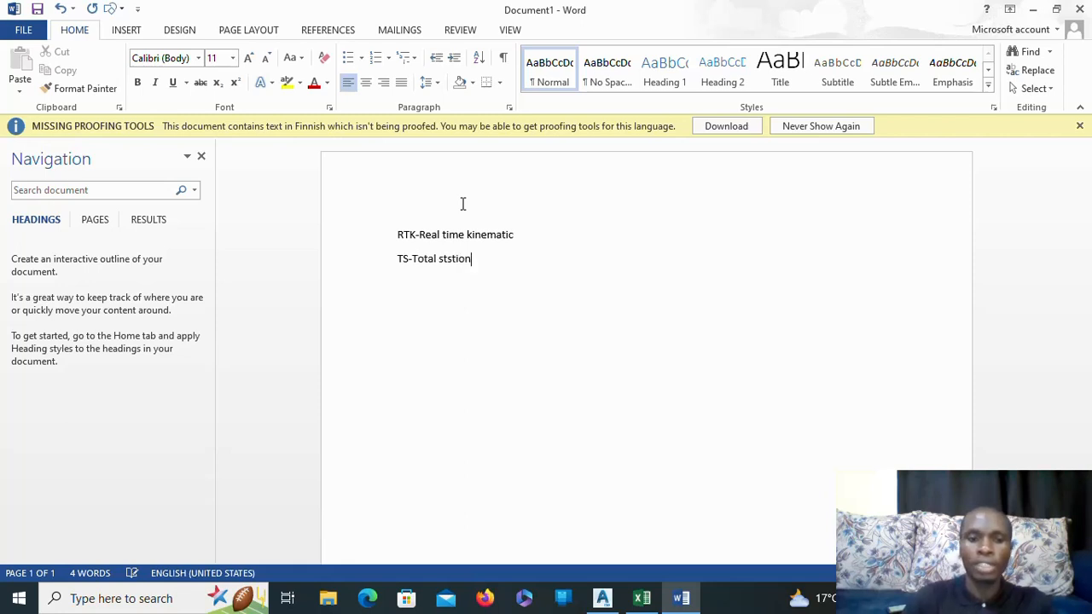
{"action": "key", "text": "Return"}
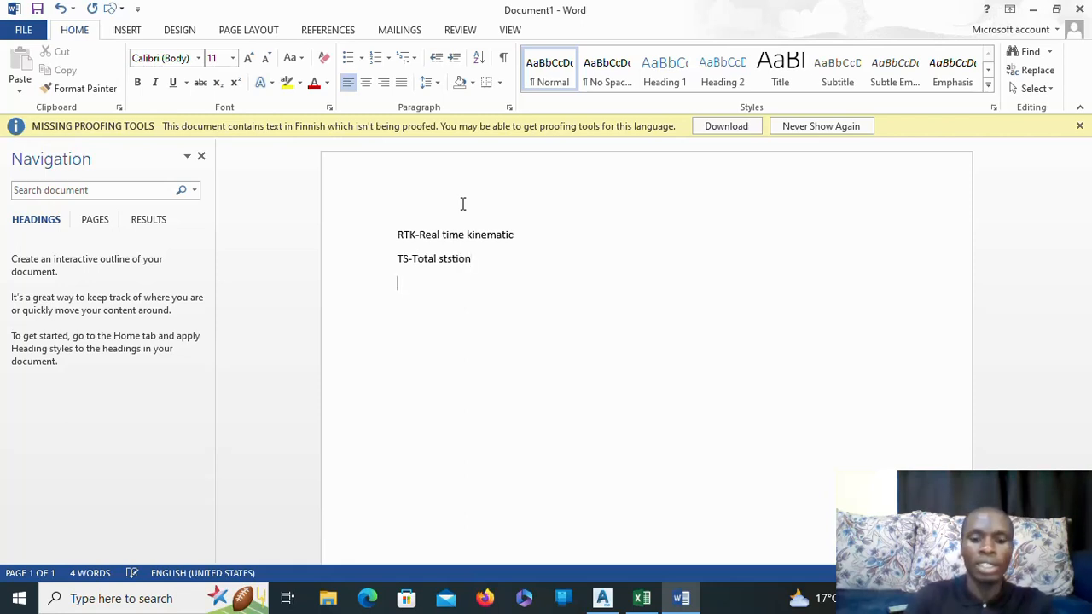
{"action": "type", "text": "Dump"}
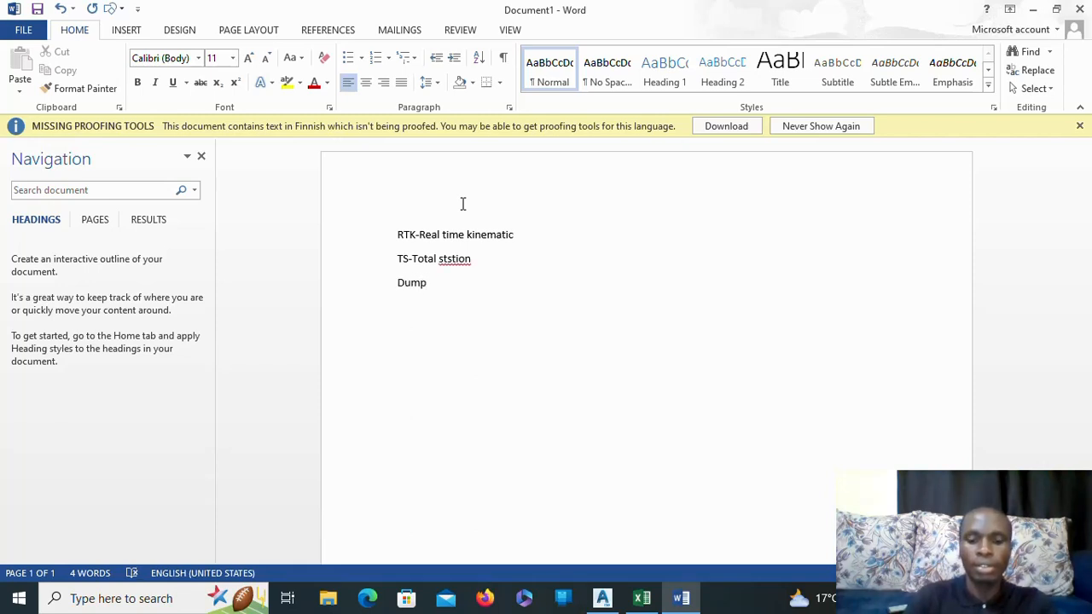
{"action": "type", "text": "y level"}
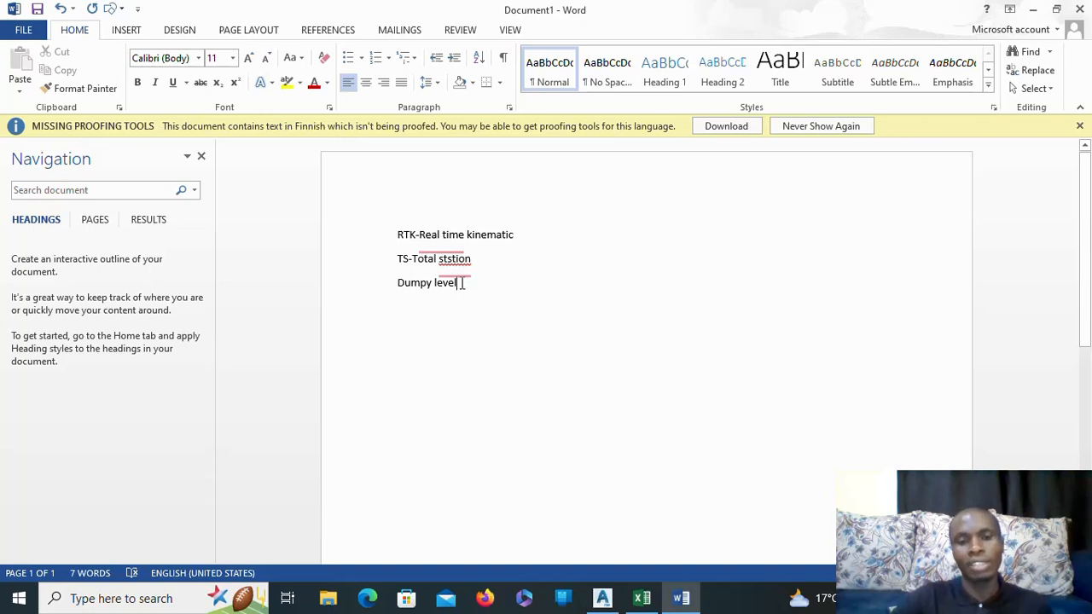
Change the font colour of all three instrument lines to red.
{"action": "left_click_drag", "start_coordinate": [452, 282], "coordinate": [403, 216]}
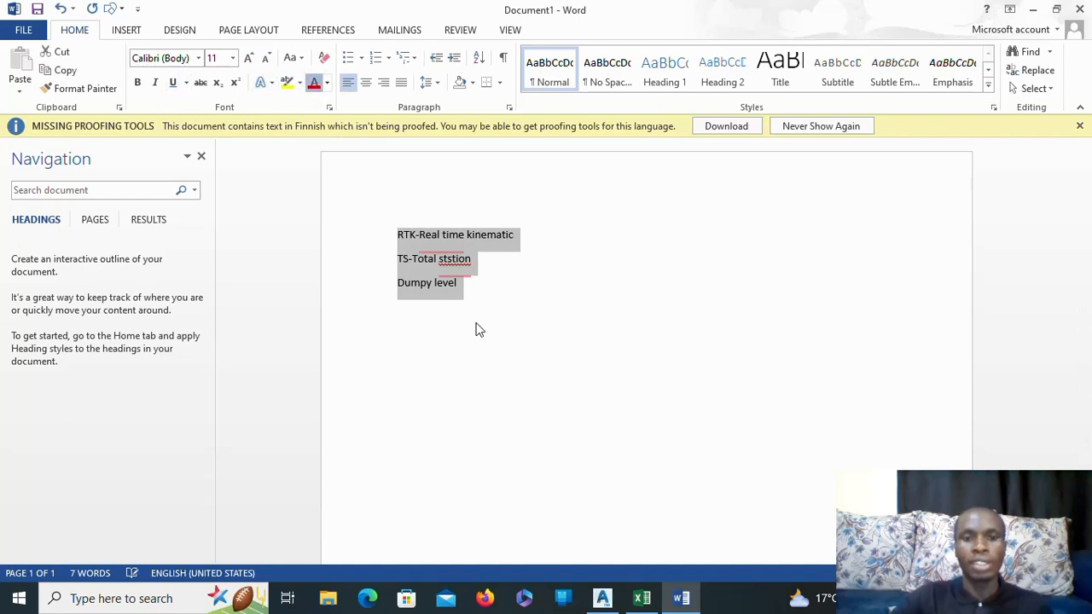
{"action": "left_click", "coordinate": [314, 82]}
{"action": "left_click", "coordinate": [457, 312]}
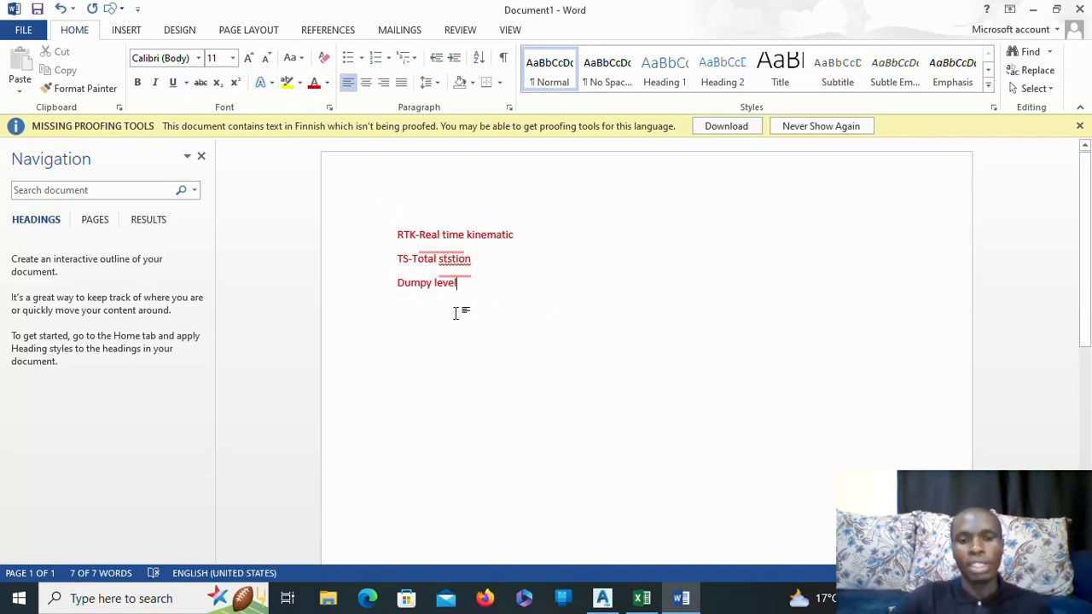
Add a fourth line reading "Northings, Eastings and elevations" below "Dumpy level".
{"action": "key", "text": "Return"}
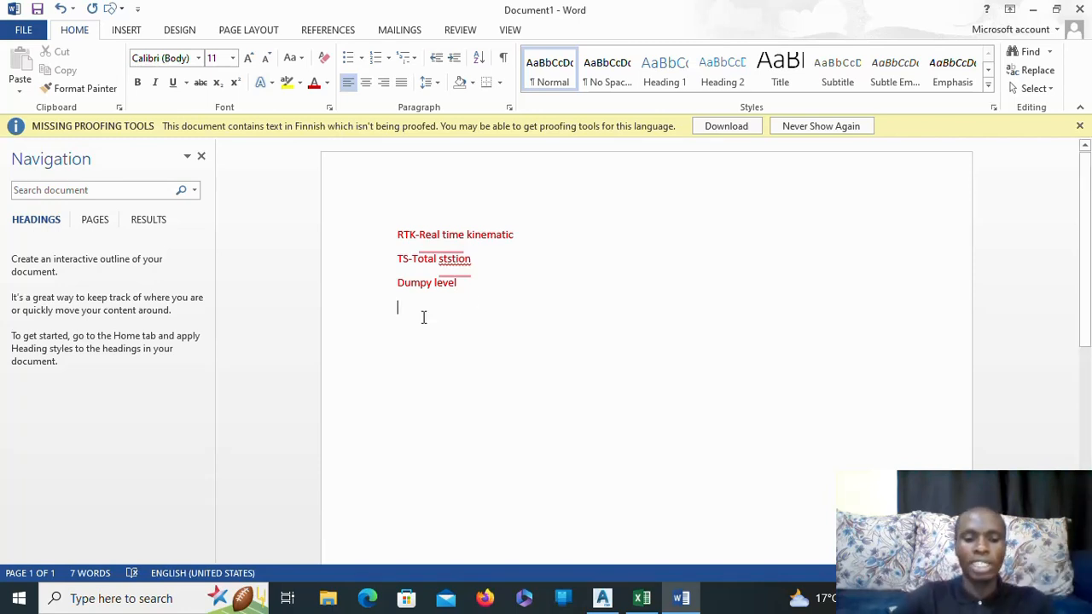
{"action": "type", "text": "N"}
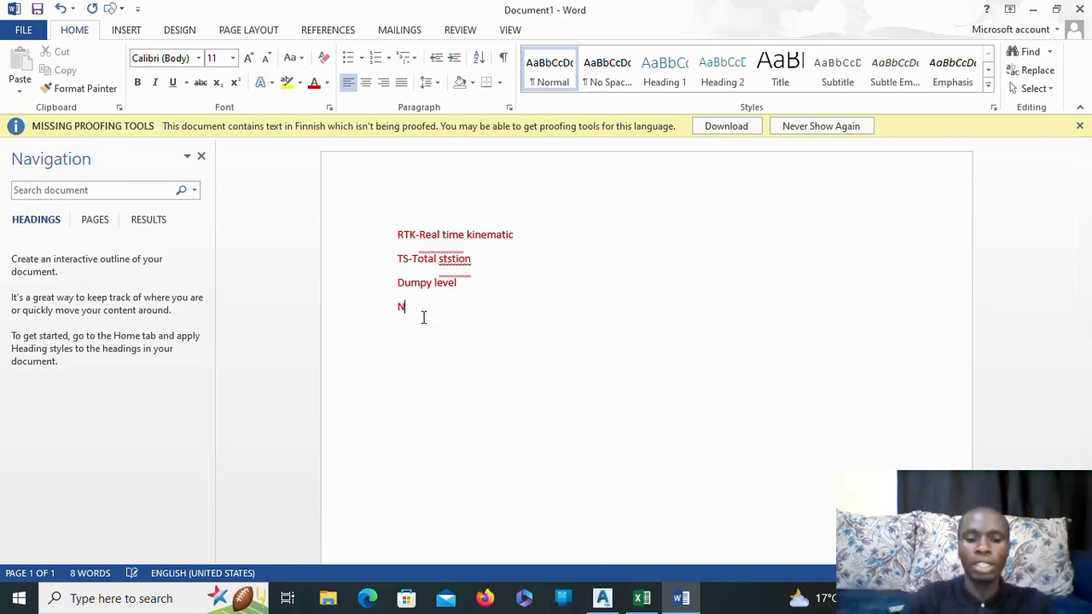
{"action": "type", "text": "orthi"}
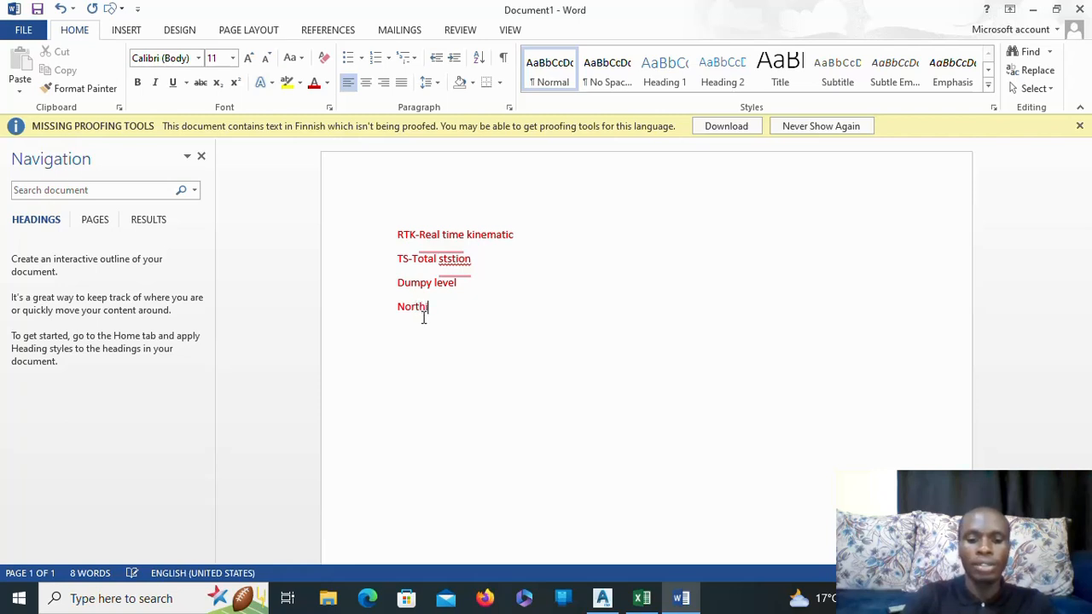
{"action": "type", "text": "ngs"}
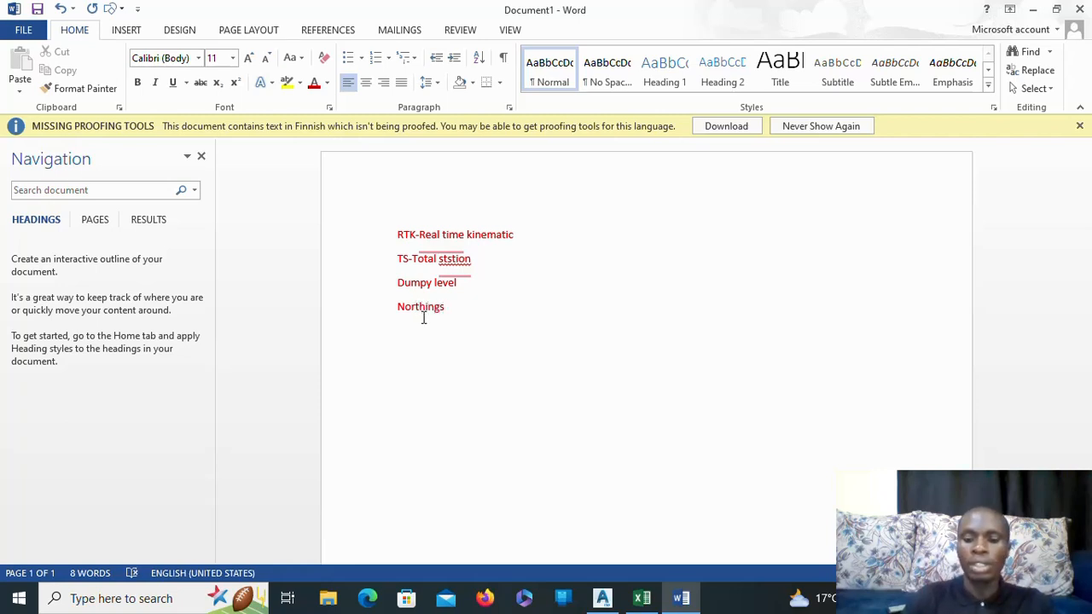
{"action": "type", "text": ", E"}
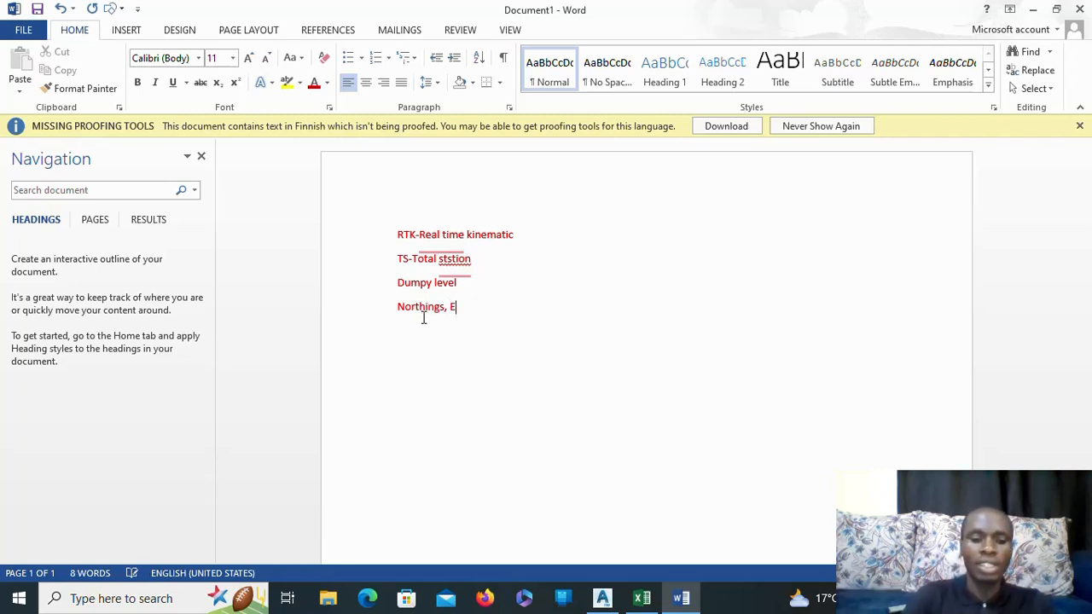
{"action": "type", "text": "astings"}
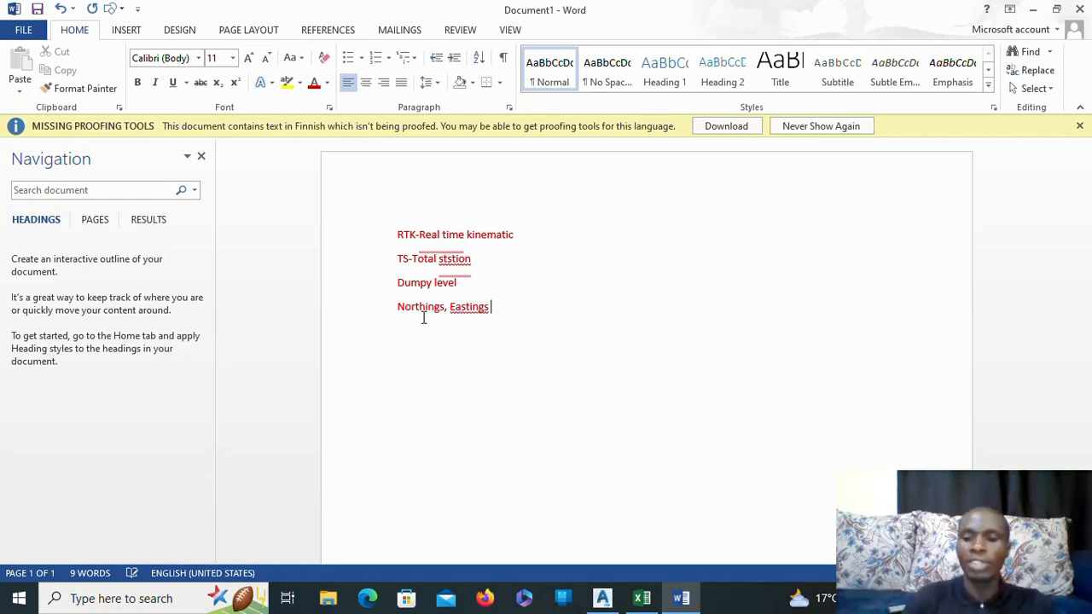
{"action": "type", "text": "  a"}
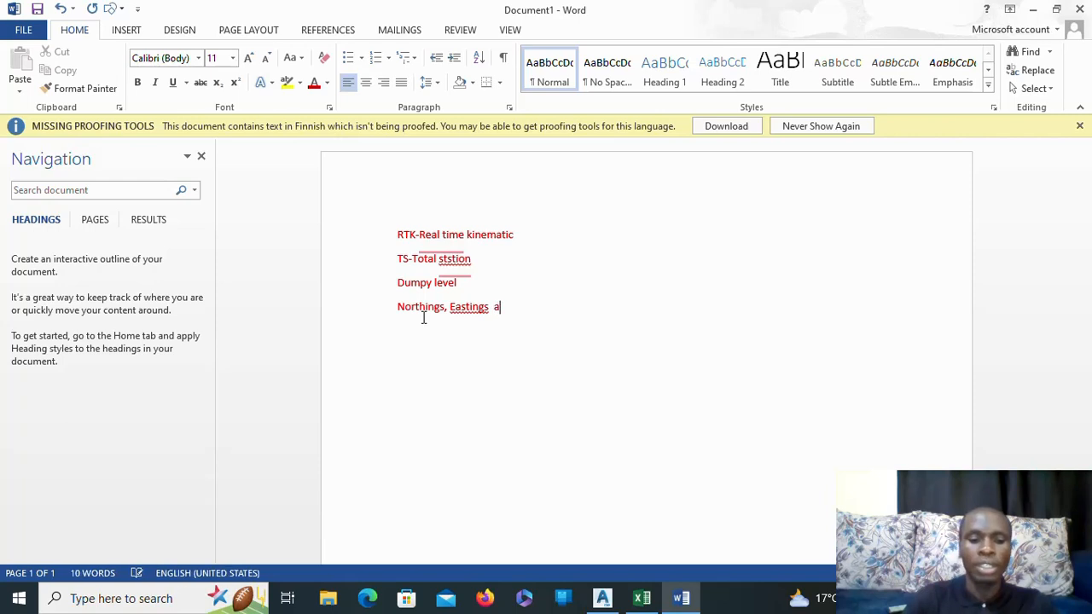
{"action": "type", "text": "nd eleva"}
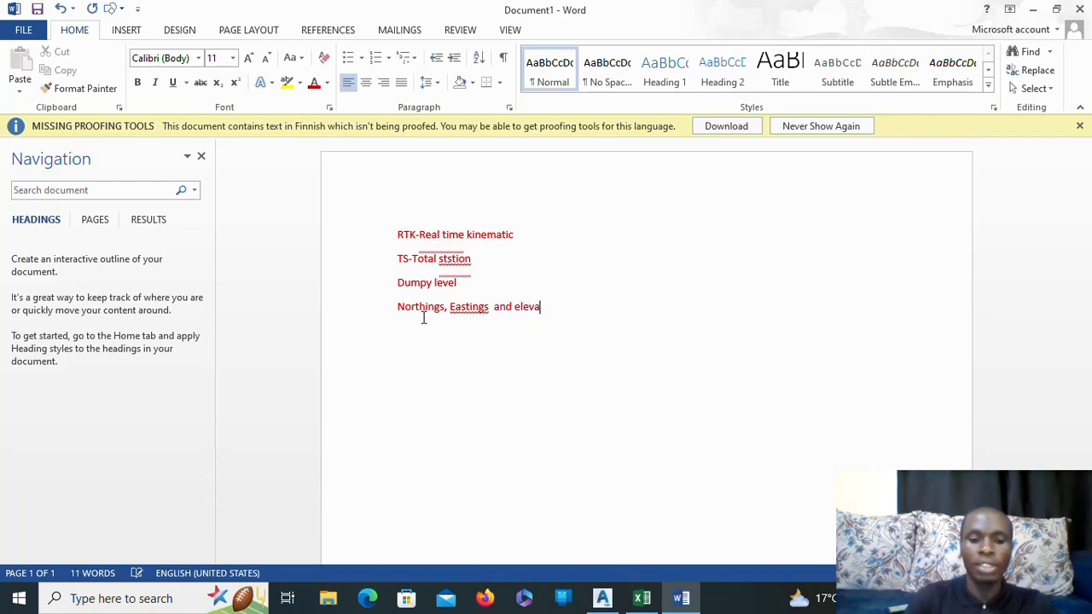
{"action": "type", "text": "tions"}
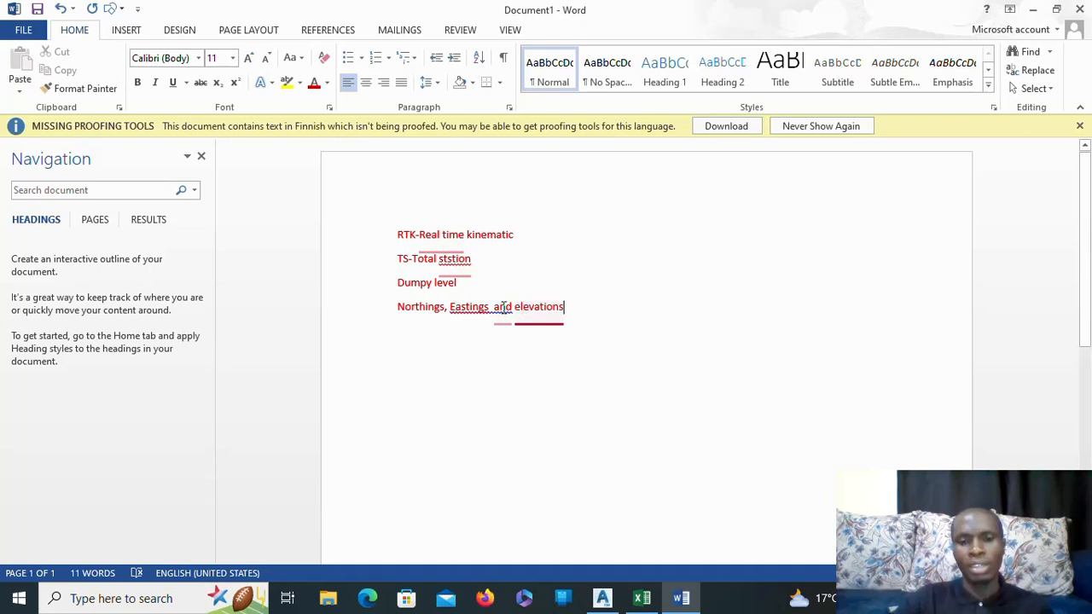
{"action": "key", "text": "ctrl+shift+Left"}
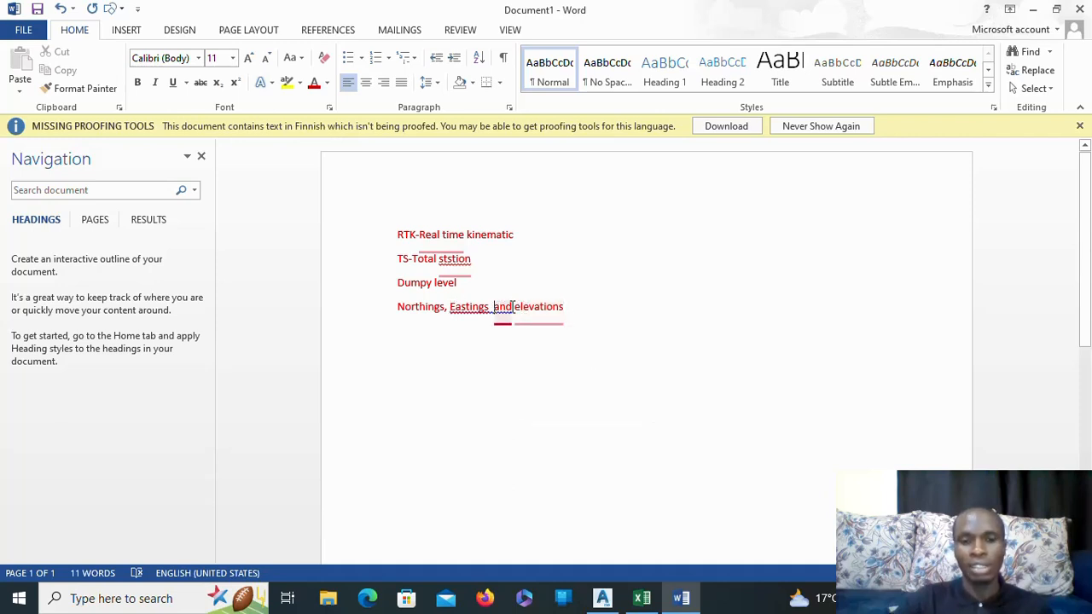
{"action": "left_click", "coordinate": [513, 307]}
{"action": "mouse_move", "coordinate": [569, 308]}
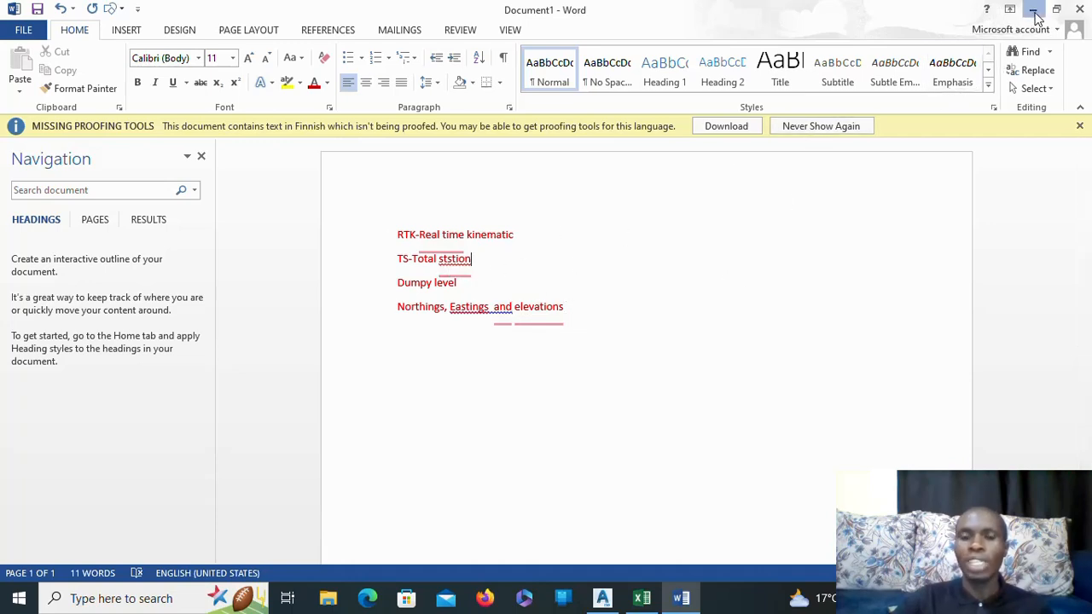
Minimise the Word document and switch to the Tatu city topo trial spreadsheet in Excel.
{"action": "left_click", "coordinate": [1033, 11]}
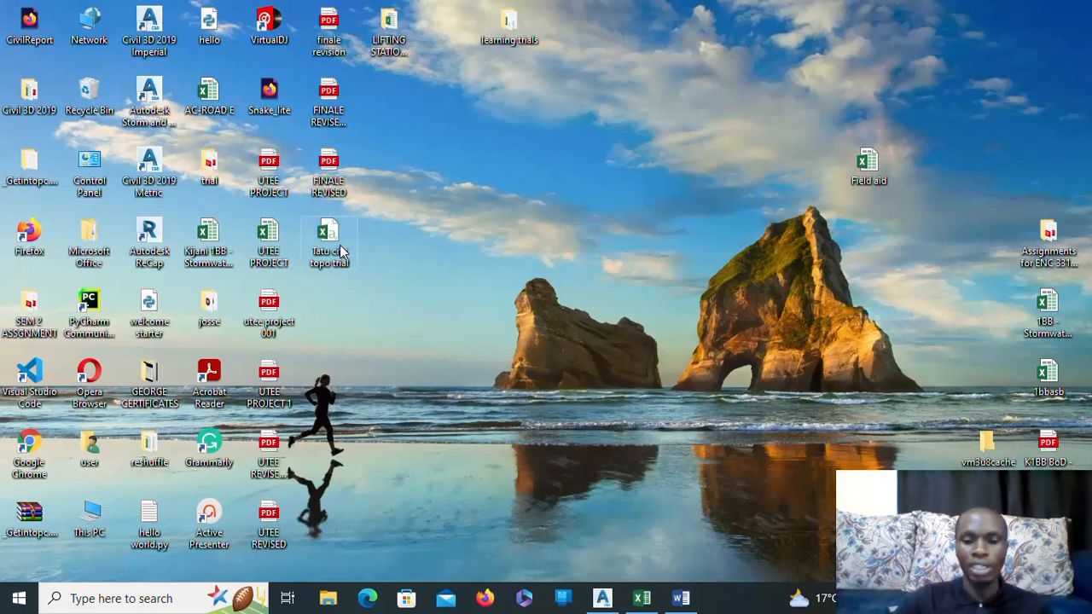
{"action": "left_click", "coordinate": [643, 600]}
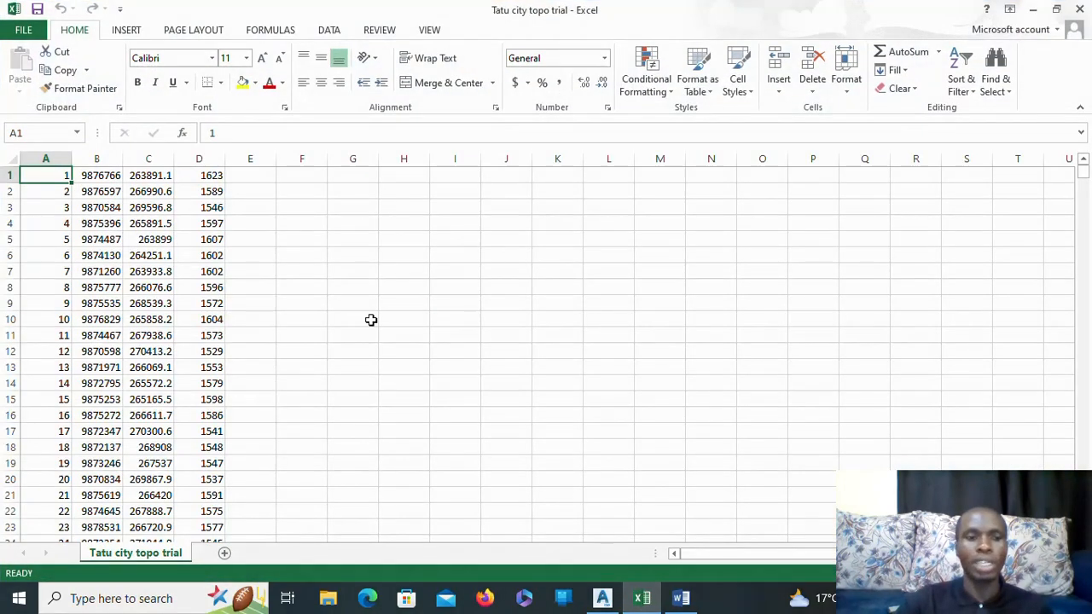
{"action": "left_click", "coordinate": [80, 208]}
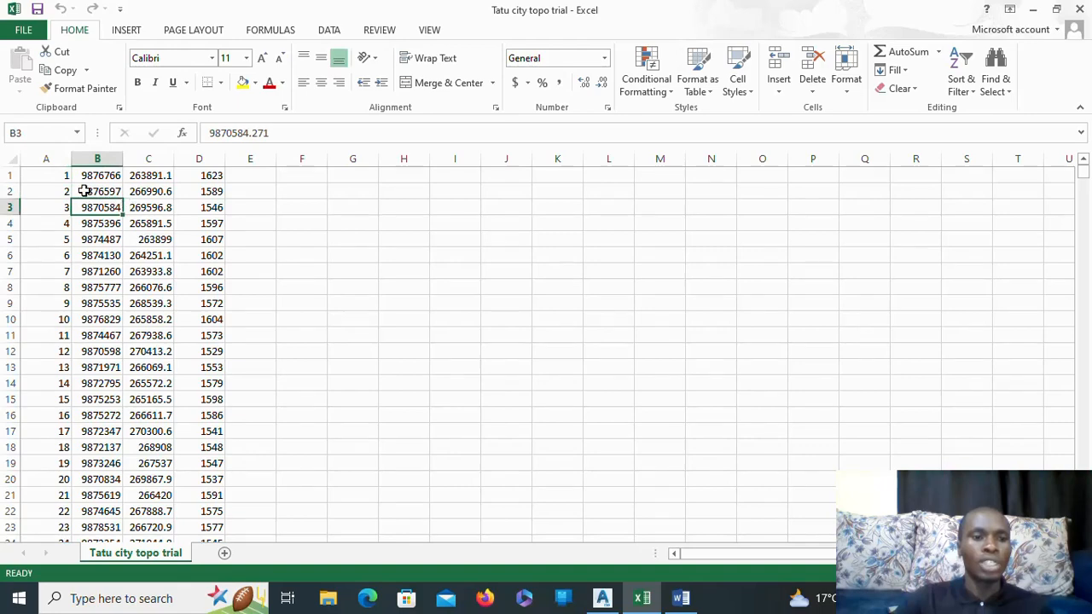
Insert a blank row above the first row of survey points.
{"action": "left_click", "coordinate": [11, 176]}
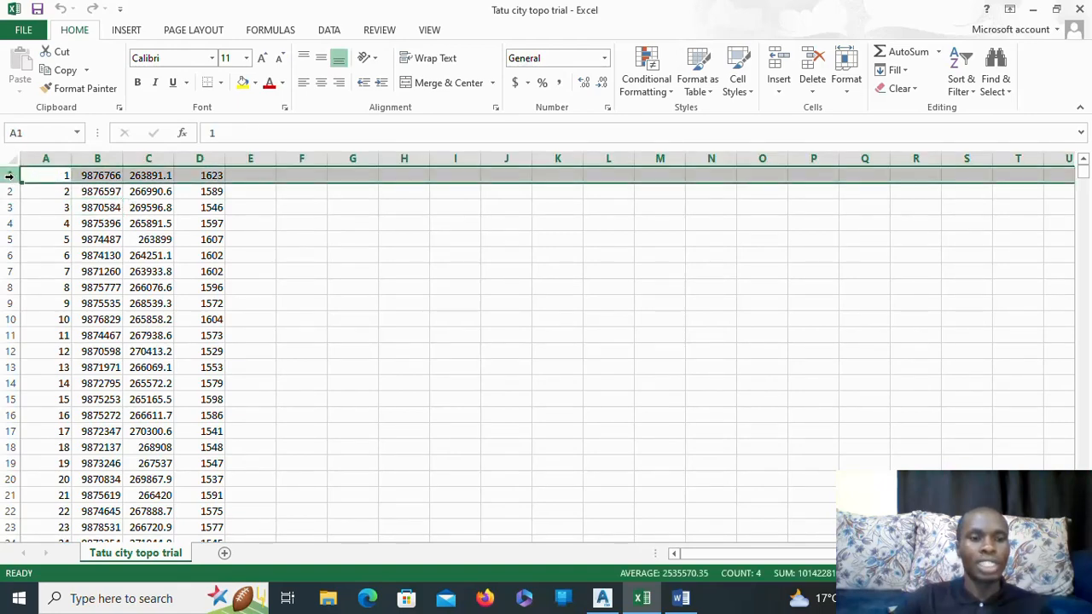
{"action": "right_click", "coordinate": [12, 175]}
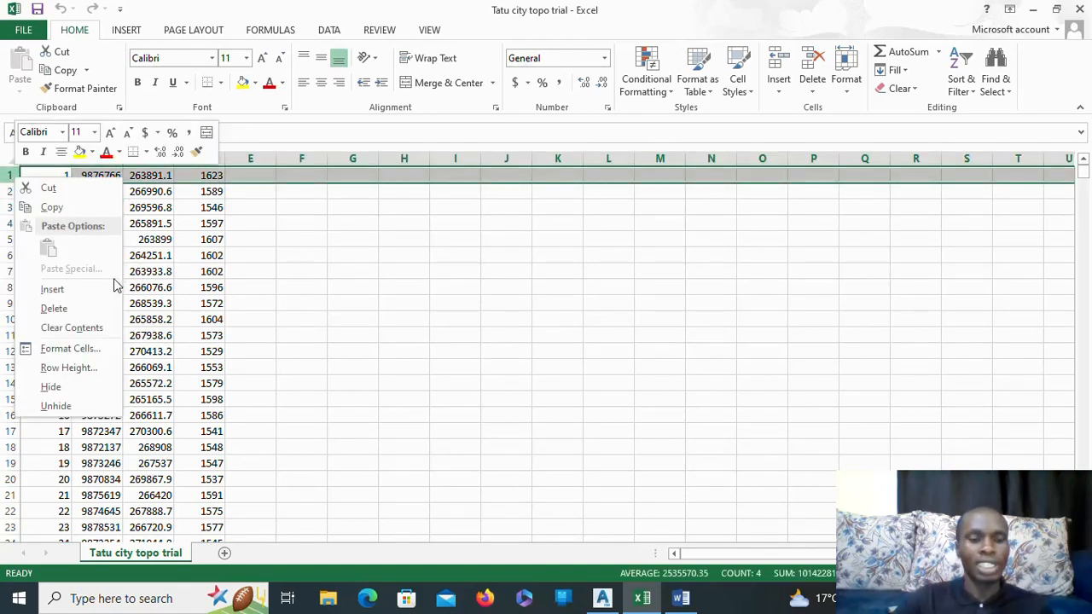
{"action": "left_click", "coordinate": [66, 290]}
Enter the column headings p, n, e and z in cells A1 to D1.
{"action": "left_click", "coordinate": [56, 172]}
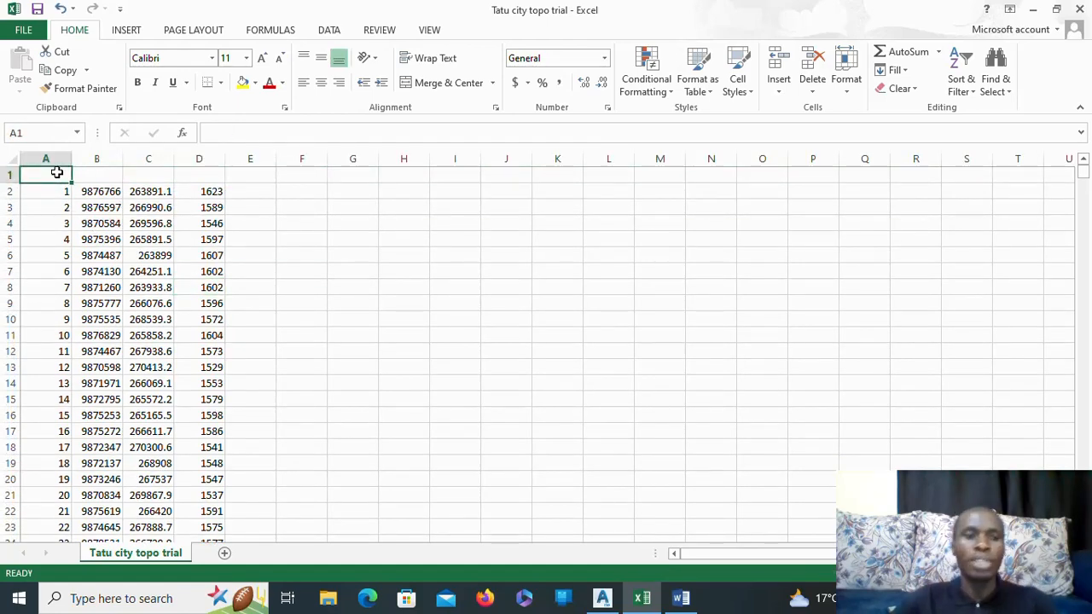
{"action": "type", "text": "p"}
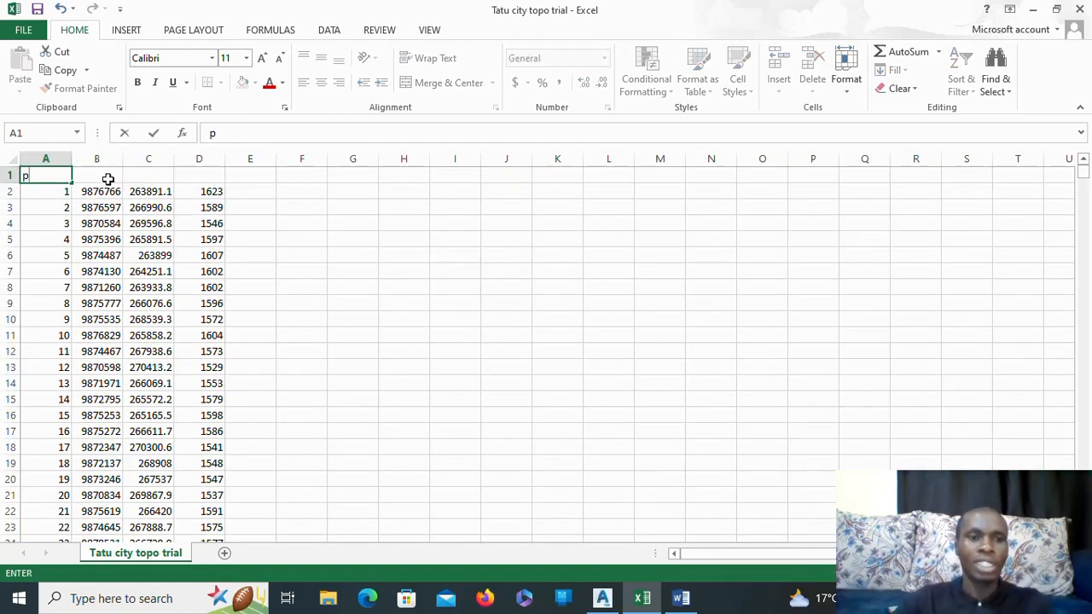
{"action": "left_click", "coordinate": [108, 178]}
{"action": "type", "text": "n"}
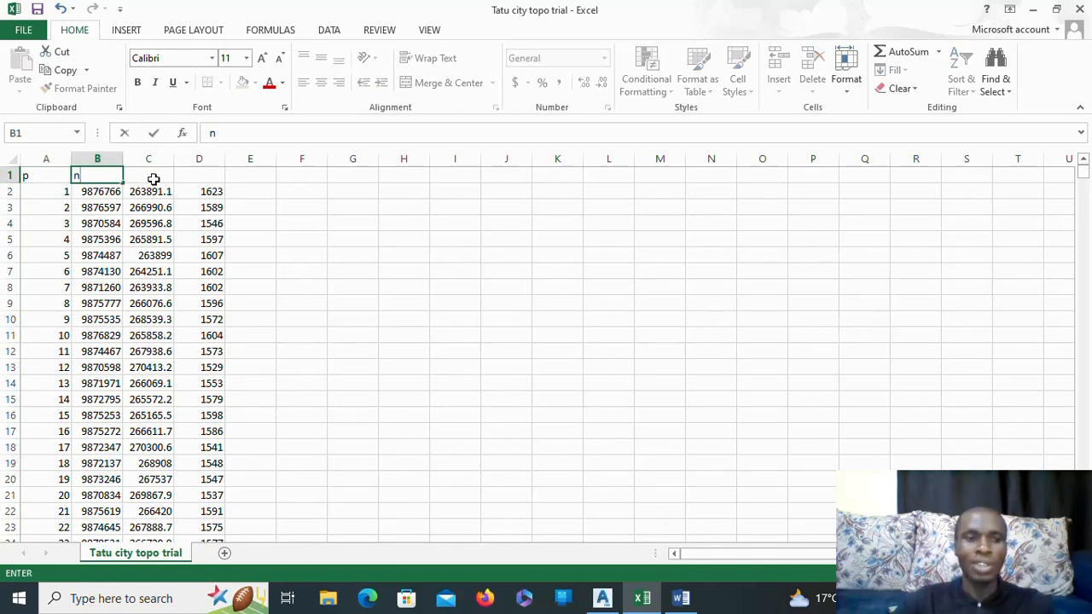
{"action": "left_click", "coordinate": [155, 178]}
{"action": "type", "text": "e"}
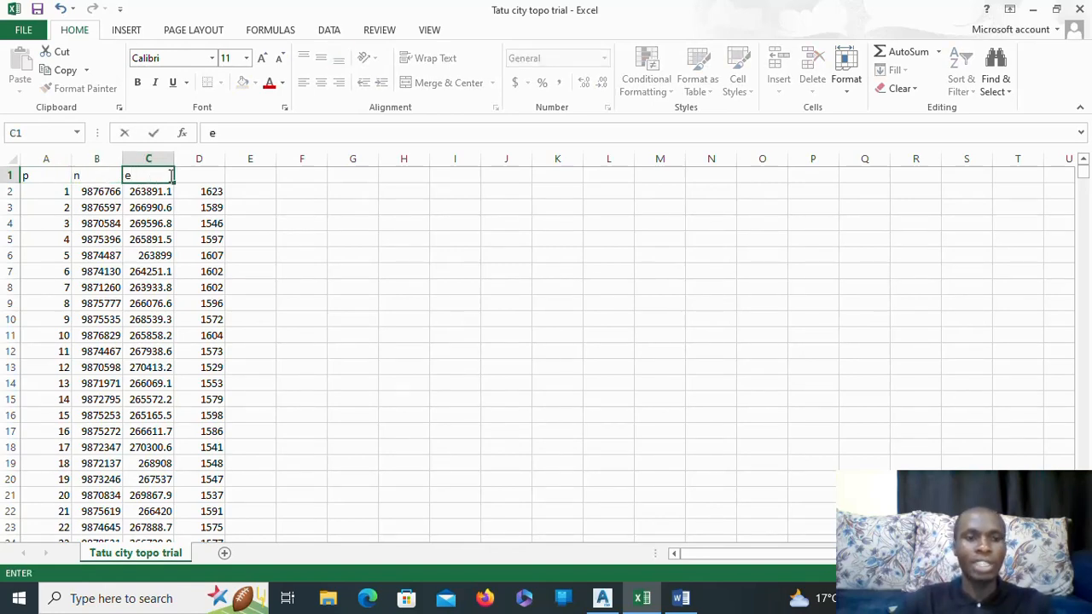
{"action": "left_click", "coordinate": [186, 173]}
{"action": "type", "text": "z"}
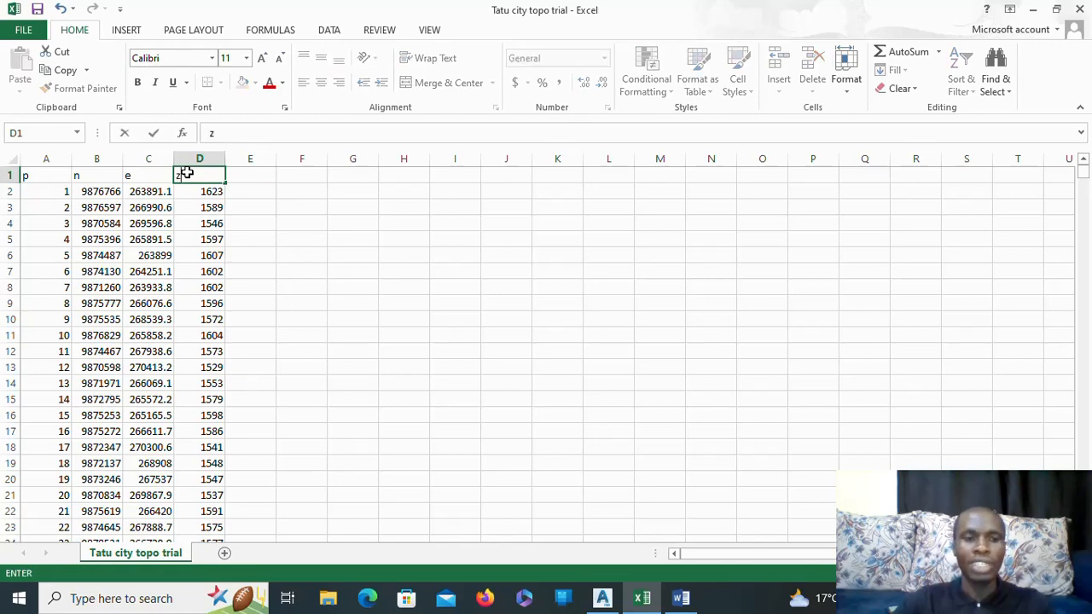
{"action": "left_click", "coordinate": [273, 226]}
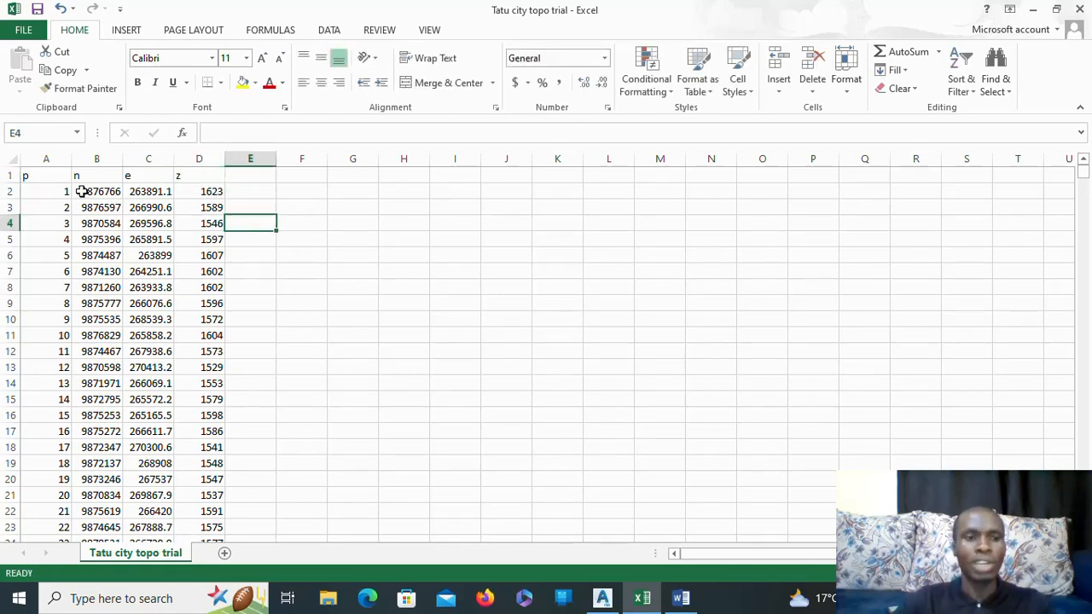
Add the heading d in cell E1, after going through the other column headings.
{"action": "left_click", "coordinate": [45, 177]}
{"action": "left_click", "coordinate": [97, 175]}
{"action": "left_click", "coordinate": [141, 176]}
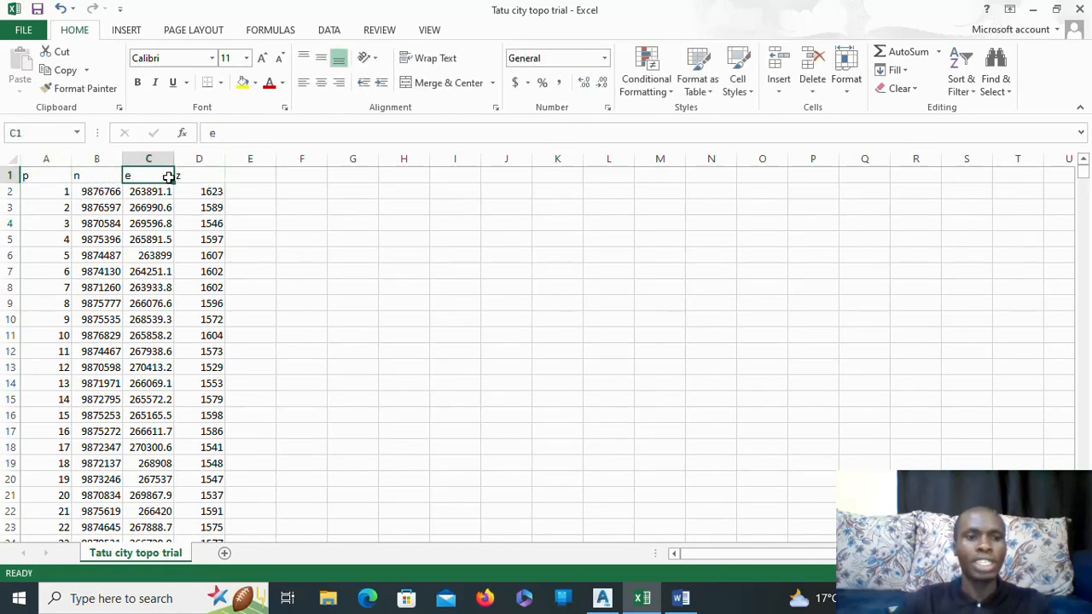
{"action": "left_click", "coordinate": [188, 177]}
{"action": "left_click", "coordinate": [248, 176]}
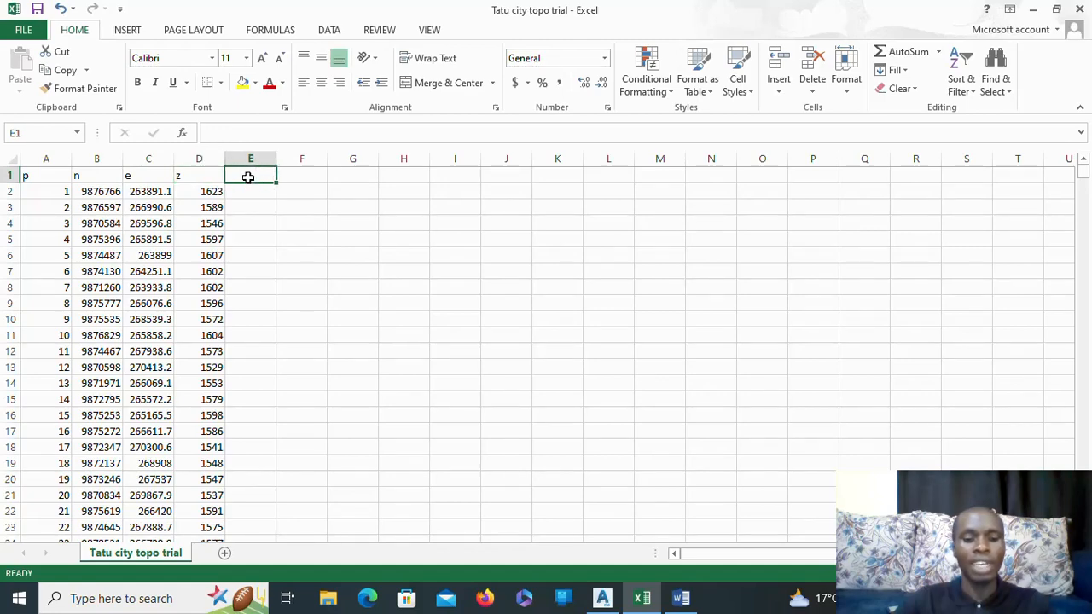
{"action": "type", "text": "d"}
{"action": "left_click", "coordinate": [261, 242]}
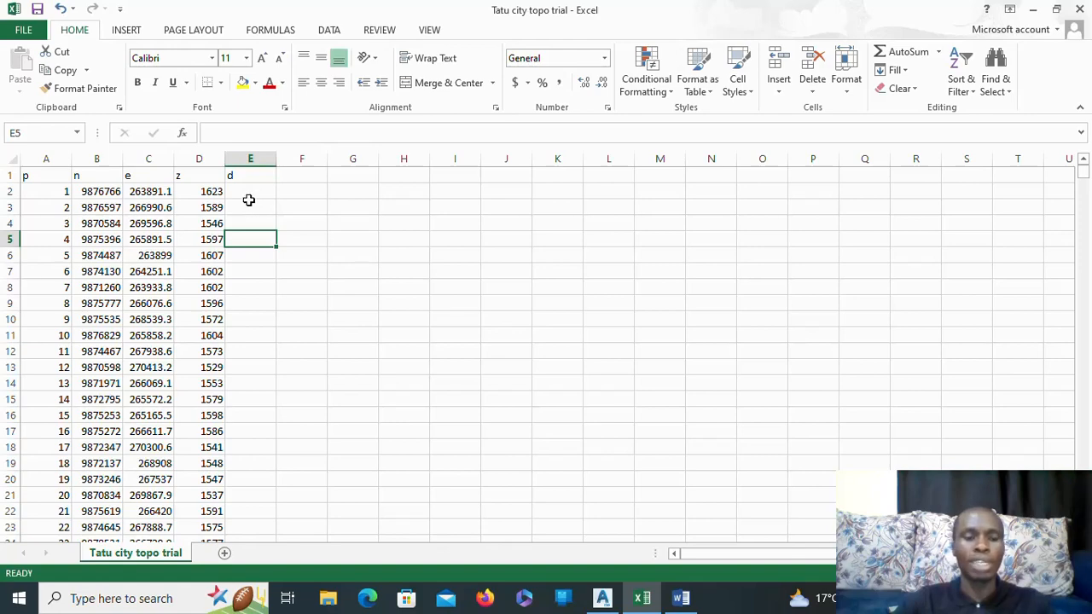
Go through the p, n, e, z and d headings in row 1 to examine the column order of the survey data.
{"action": "left_click", "coordinate": [29, 177]}
{"action": "left_click", "coordinate": [91, 178]}
{"action": "left_click", "coordinate": [141, 177]}
{"action": "type", "text": "e"}
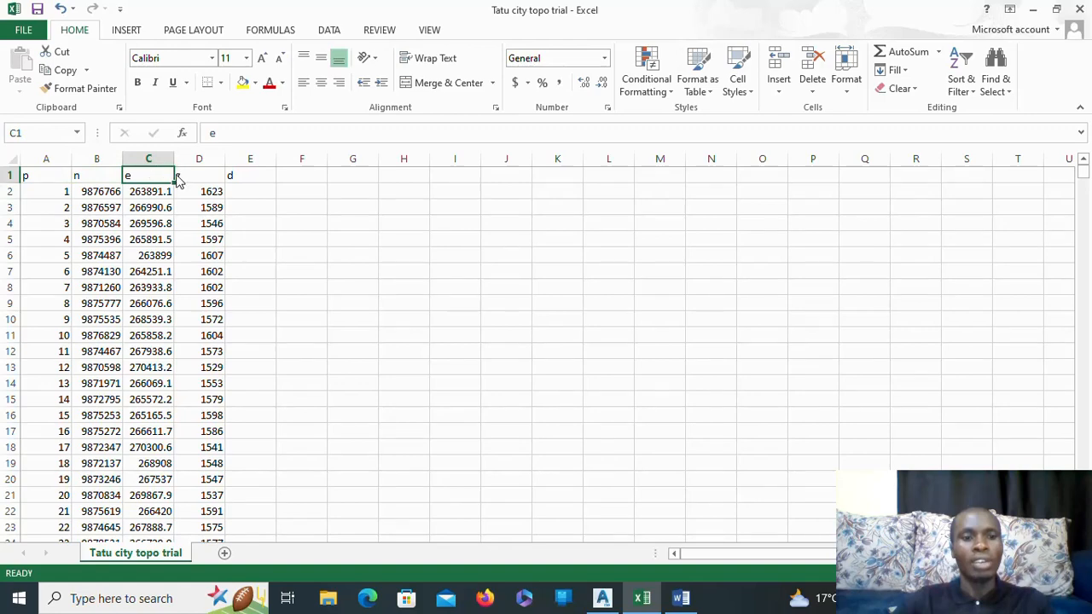
{"action": "left_click", "coordinate": [183, 177]}
{"action": "left_click", "coordinate": [243, 180]}
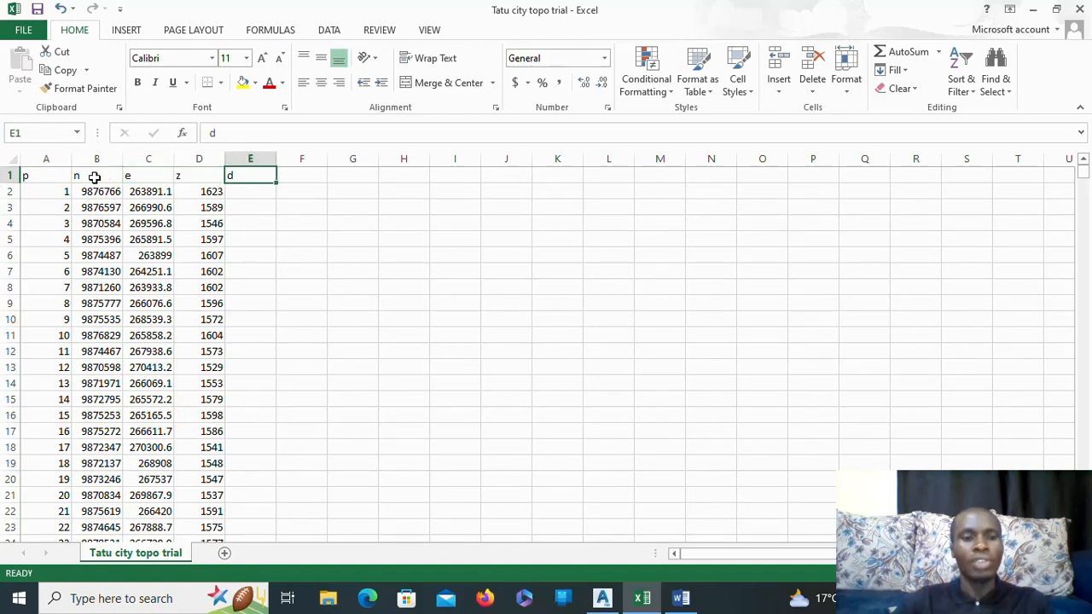
{"action": "left_click", "coordinate": [37, 176]}
{"action": "left_click", "coordinate": [94, 177]}
{"action": "left_click", "coordinate": [152, 178]}
{"action": "left_click", "coordinate": [190, 176]}
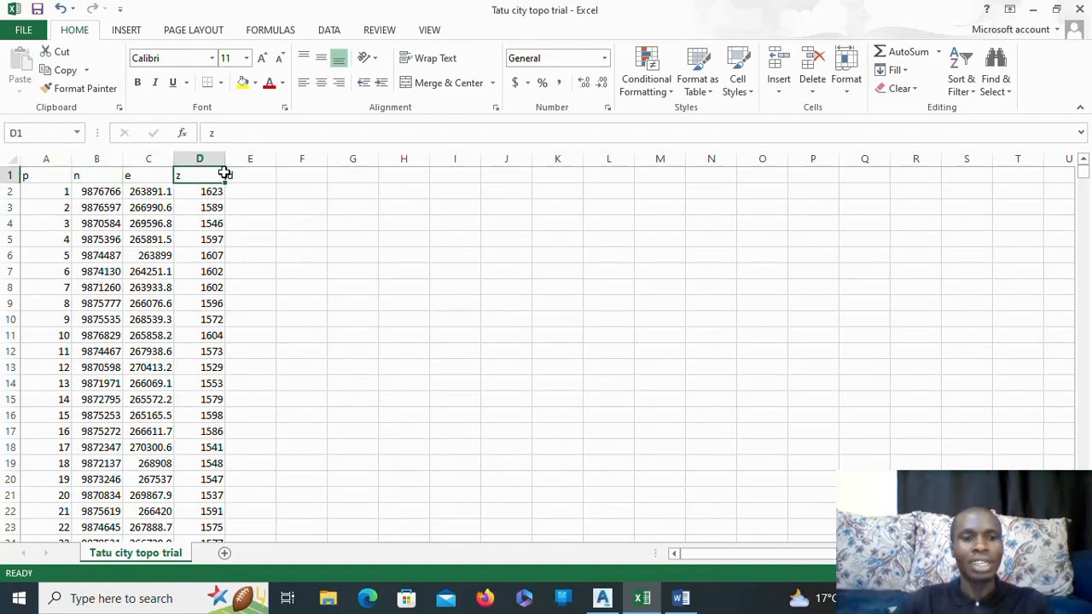
{"action": "left_click", "coordinate": [235, 176]}
{"action": "left_click", "coordinate": [182, 176]}
{"action": "type", "text": "z"}
{"action": "left_click", "coordinate": [147, 178]}
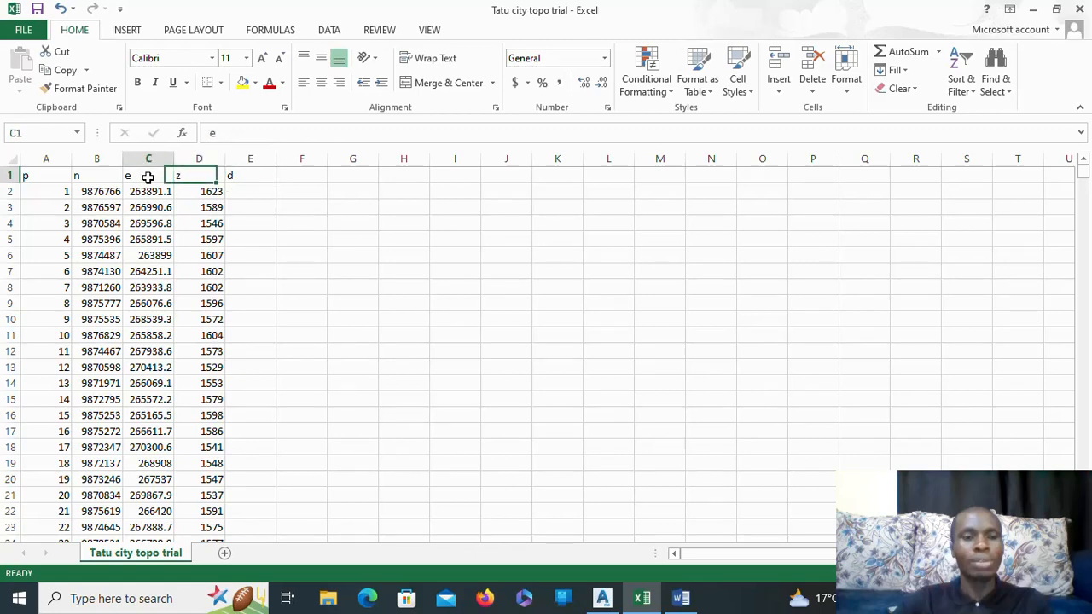
{"action": "left_click", "coordinate": [89, 176]}
{"action": "left_click", "coordinate": [49, 175]}
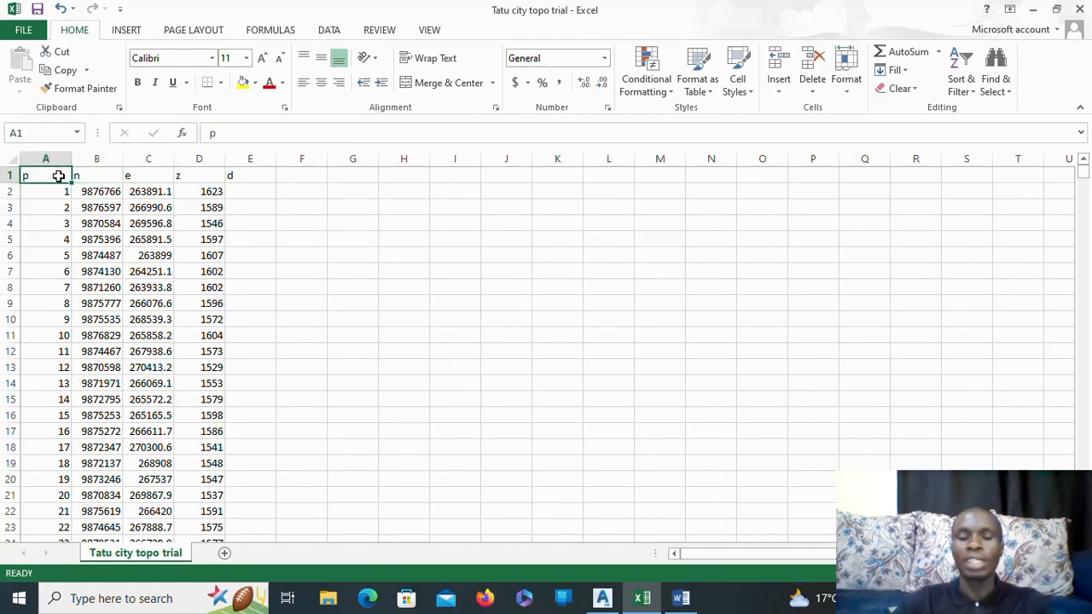
Delete the heading row so that the sheet holds only the survey point data.
{"action": "left_click", "coordinate": [12, 175]}
{"action": "right_click", "coordinate": [16, 176]}
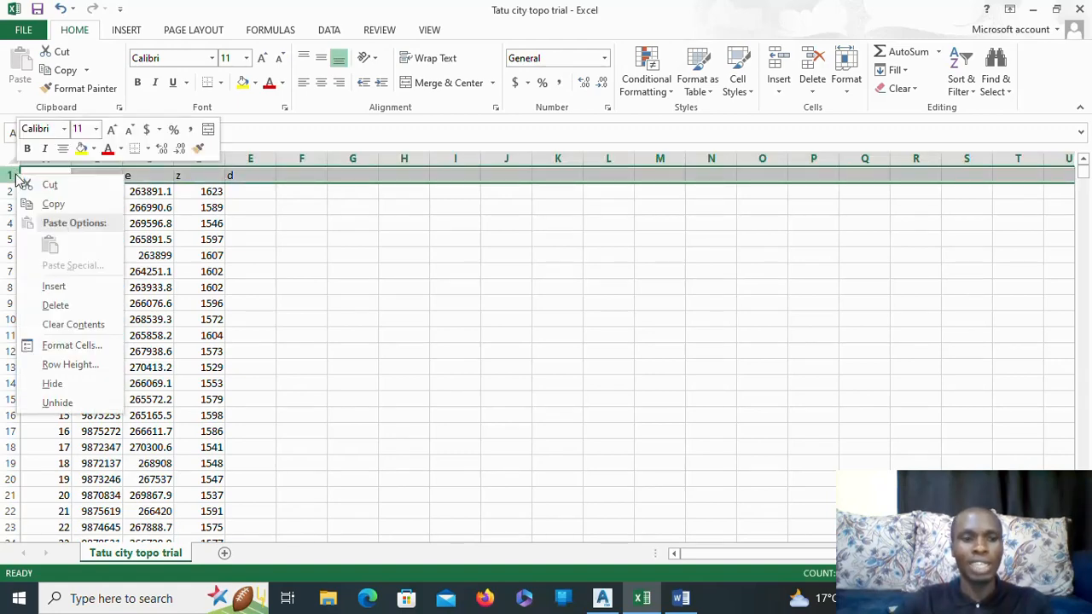
{"action": "left_click", "coordinate": [72, 305]}
{"action": "left_click", "coordinate": [256, 270]}
Examine the easting values in the first rows of column C.
{"action": "left_click", "coordinate": [144, 260]}
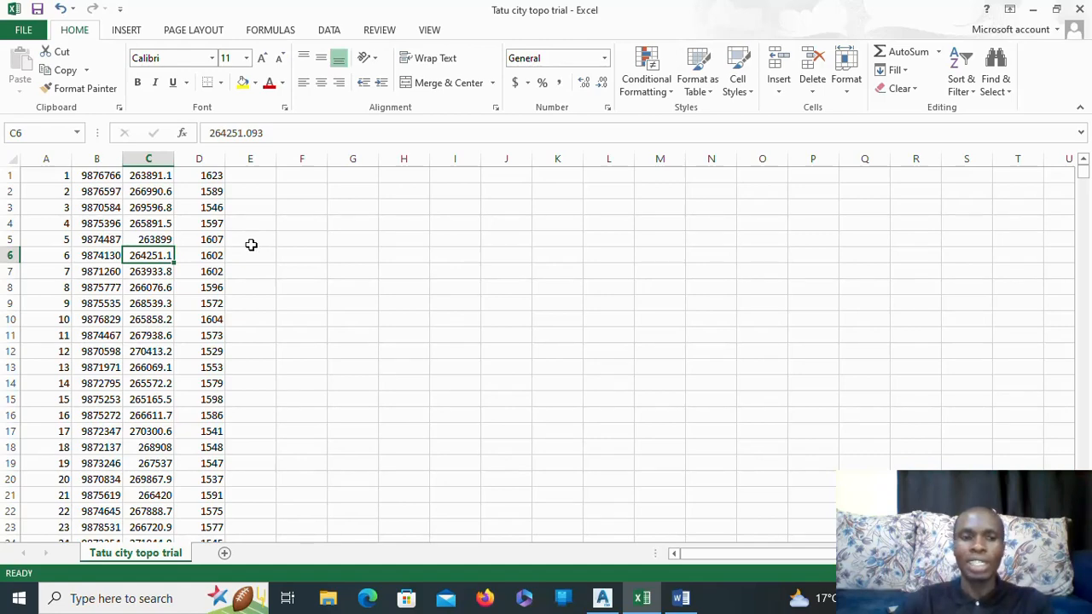
{"action": "left_click", "coordinate": [155, 220]}
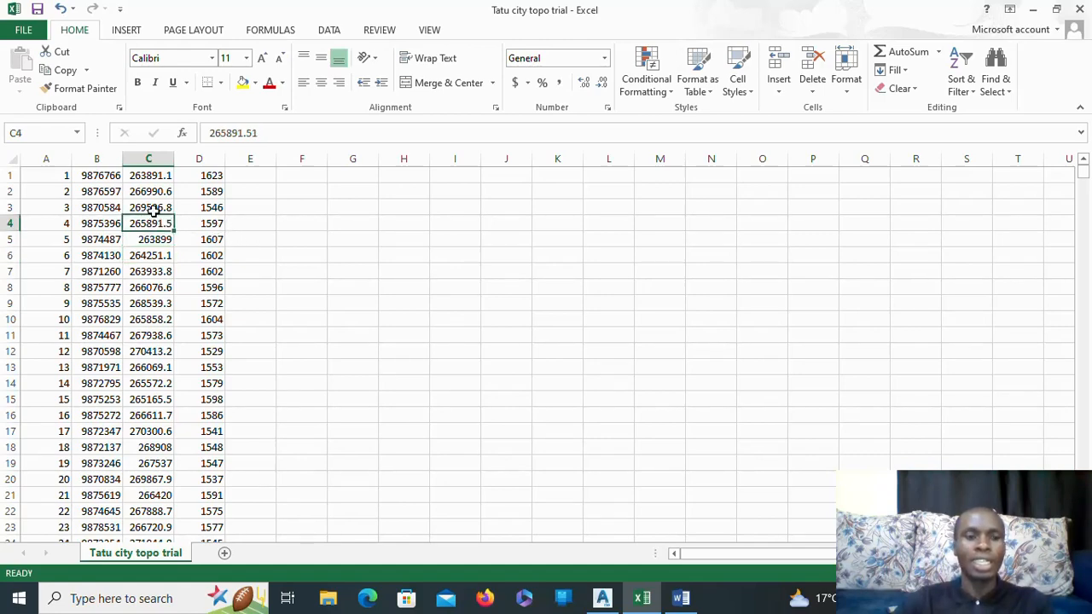
{"action": "left_click", "coordinate": [156, 206]}
{"action": "left_click", "coordinate": [152, 191]}
{"action": "left_click", "coordinate": [152, 175]}
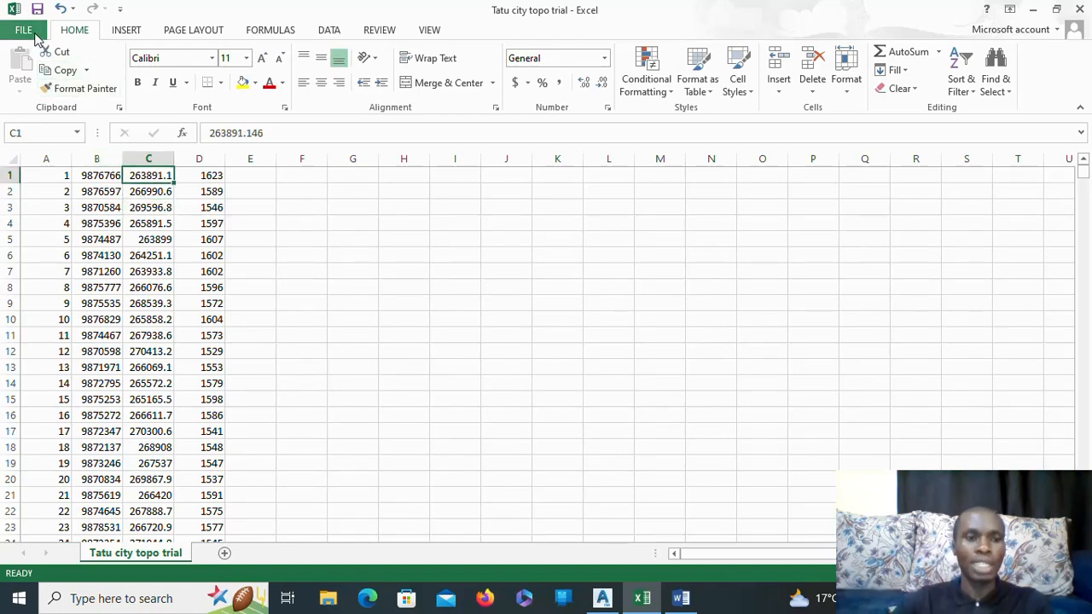
{"action": "left_click", "coordinate": [166, 256]}
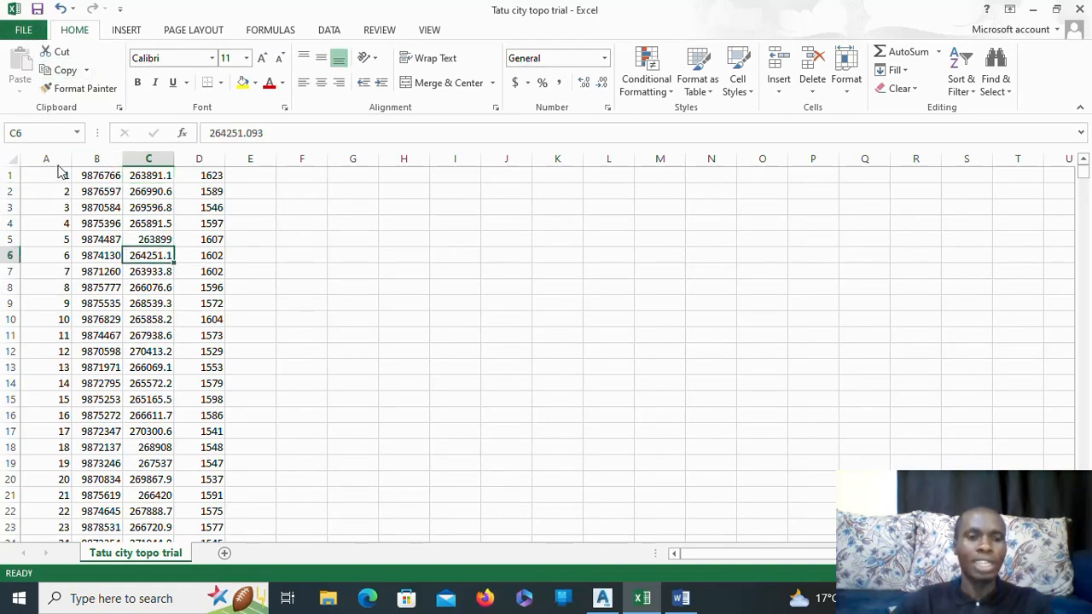
Try to save the sheet to the Desktop as "Tatu city topo trial" in CSV (Comma delimited) format, without replacing the existing file.
{"action": "left_click", "coordinate": [29, 32]}
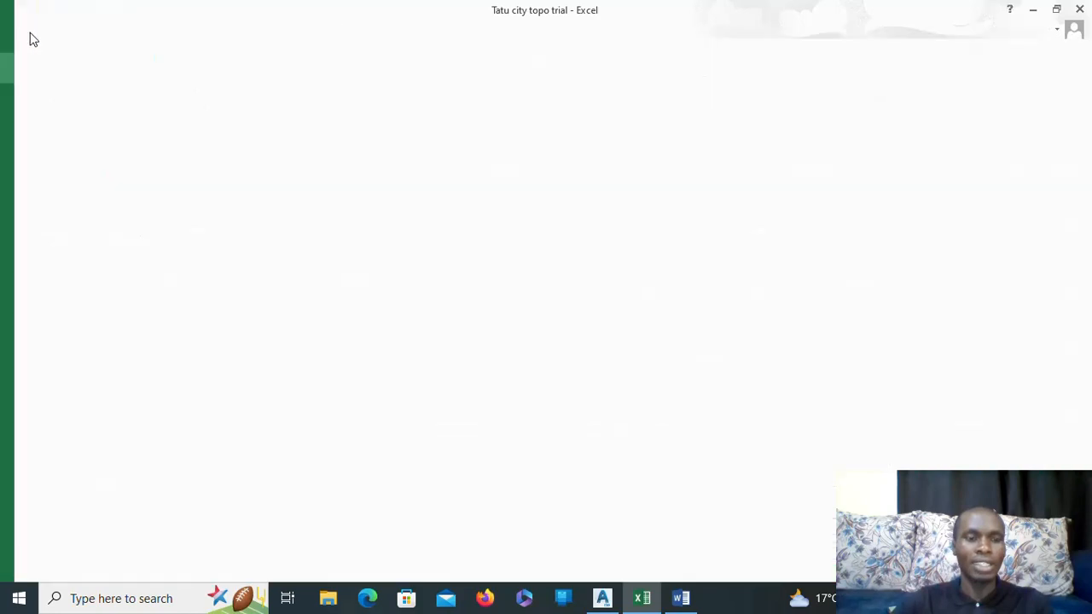
{"action": "left_click", "coordinate": [47, 190]}
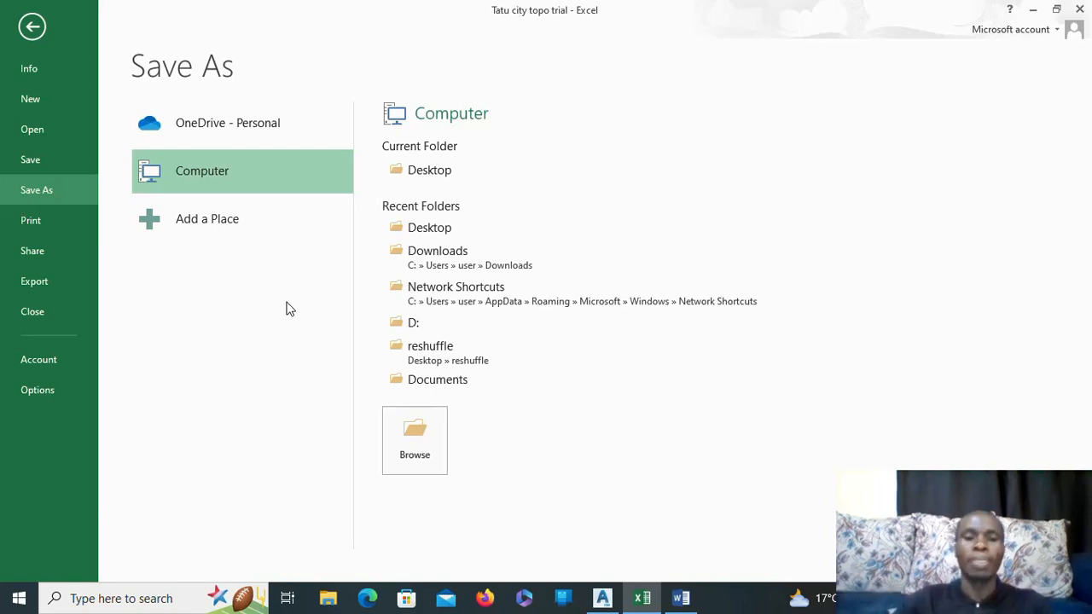
{"action": "left_click", "coordinate": [452, 174]}
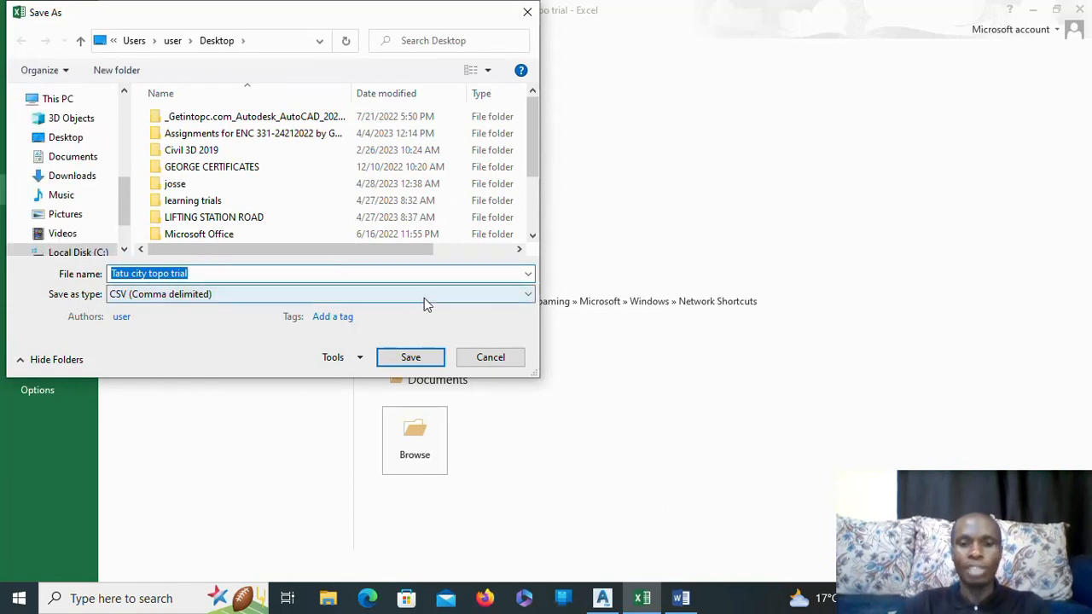
{"action": "left_click", "coordinate": [527, 299]}
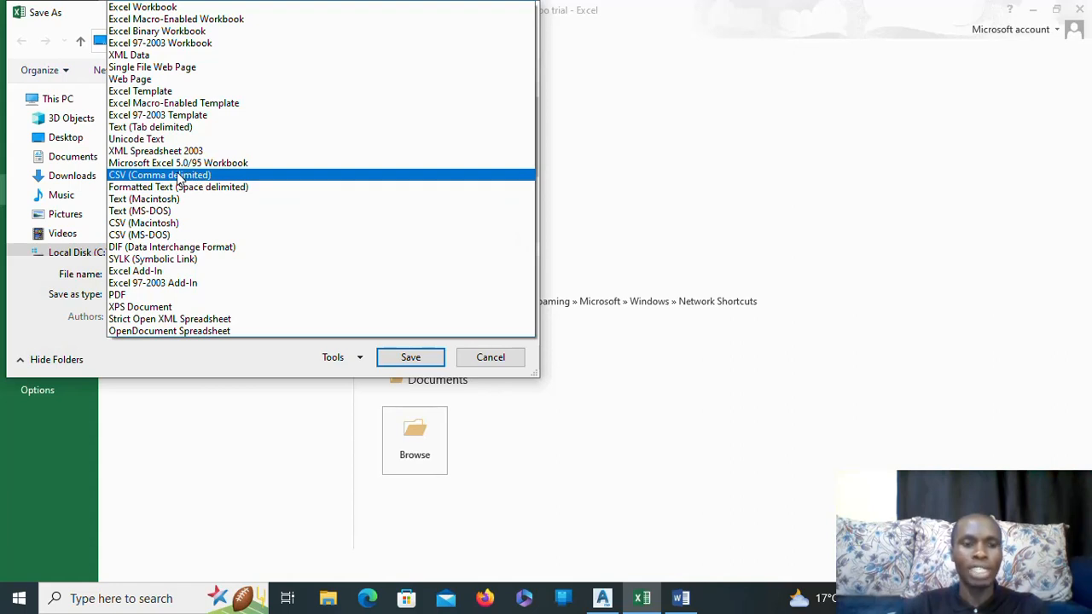
{"action": "left_click", "coordinate": [646, 248]}
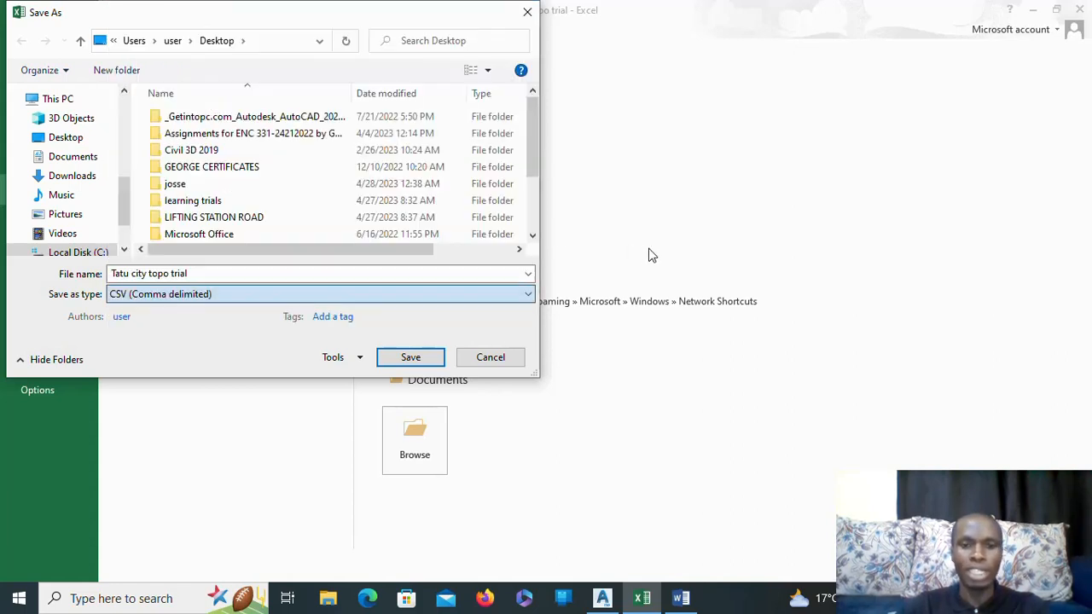
{"action": "left_click", "coordinate": [205, 277]}
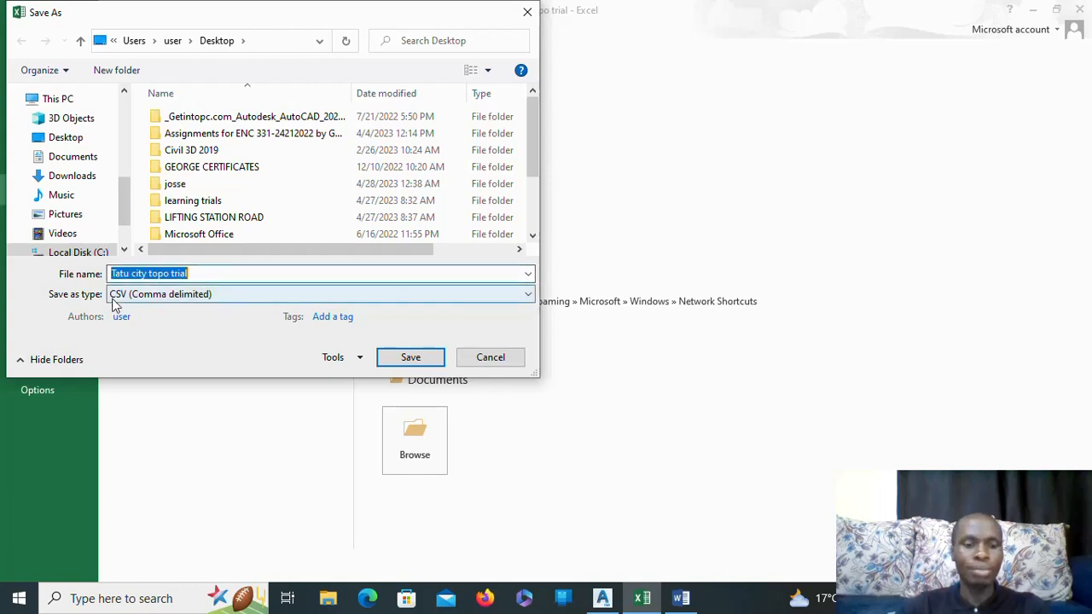
{"action": "left_click", "coordinate": [236, 273]}
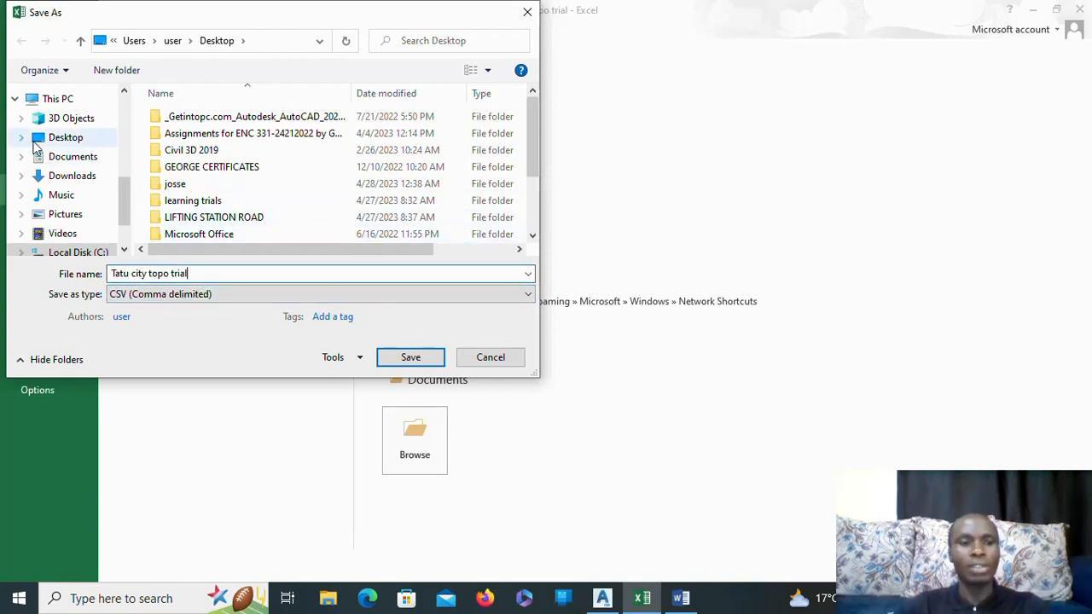
{"action": "left_click", "coordinate": [417, 359]}
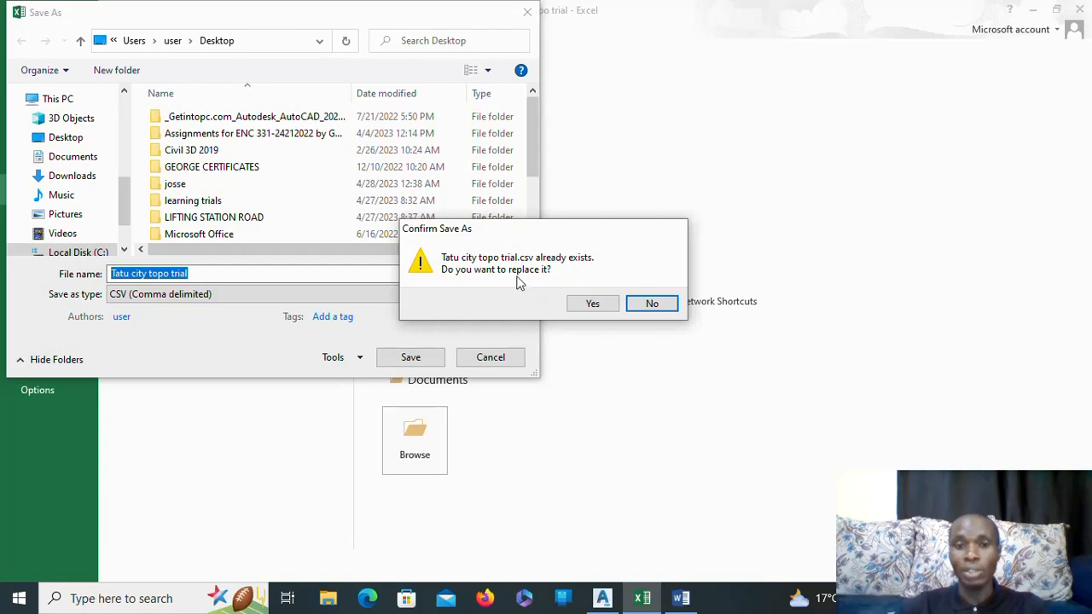
{"action": "left_click", "coordinate": [652, 305]}
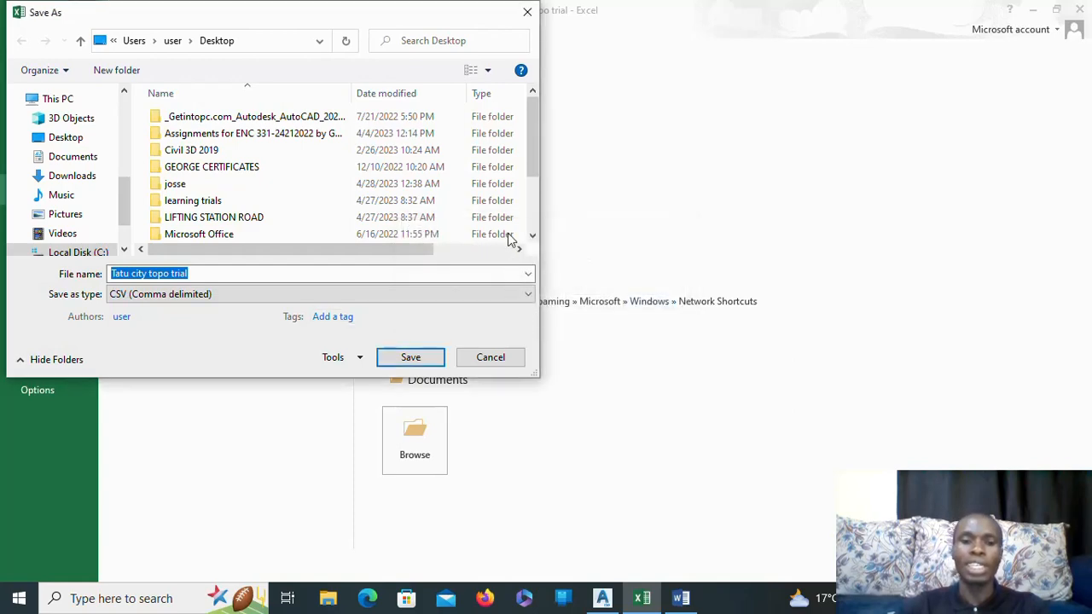
{"action": "left_click", "coordinate": [528, 13]}
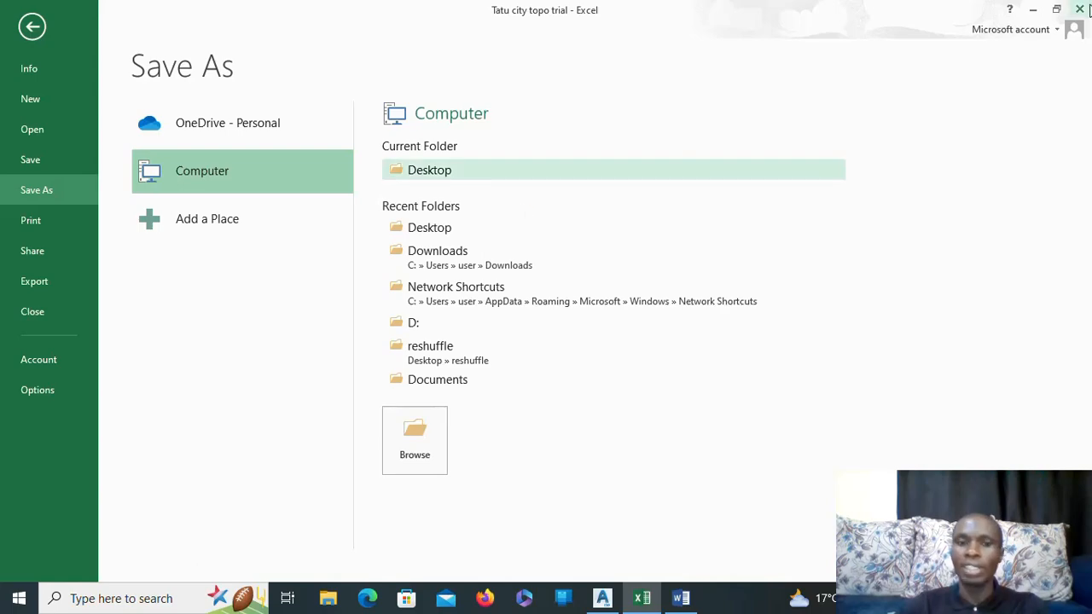
Close the Excel workbook without saving its changes and switch to the open Civil 3D drawing.
{"action": "left_click", "coordinate": [1082, 9]}
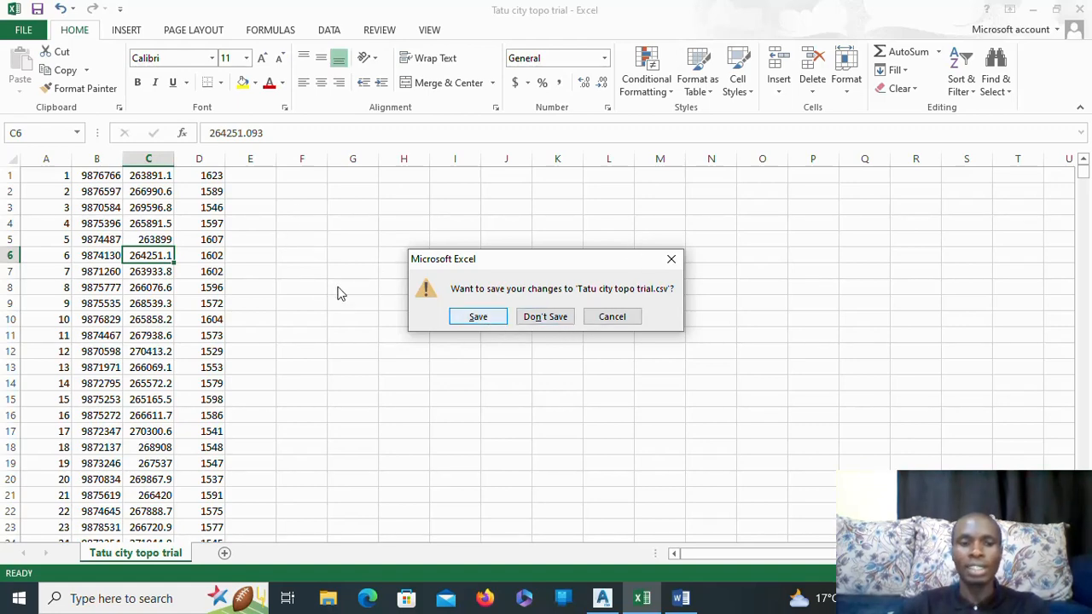
{"action": "left_click", "coordinate": [551, 322]}
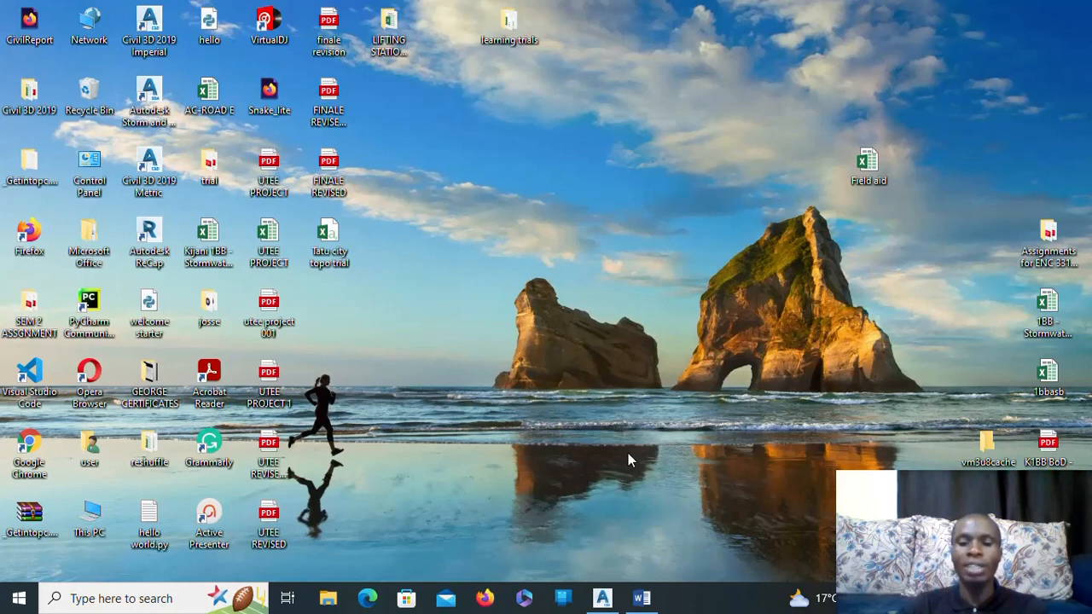
{"action": "mouse_move", "coordinate": [606, 601]}
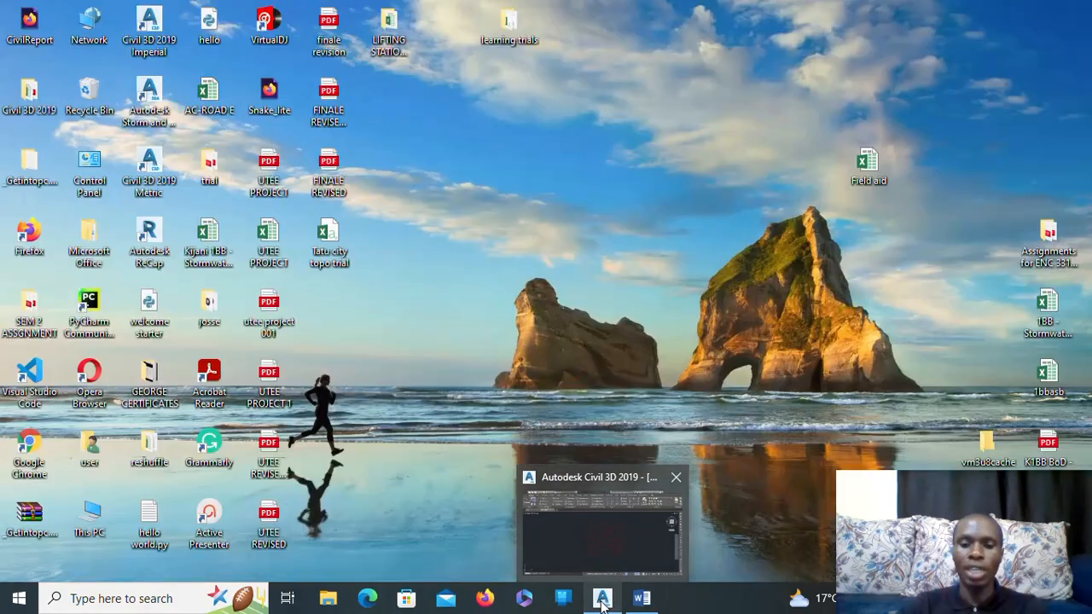
{"action": "left_click", "coordinate": [627, 531]}
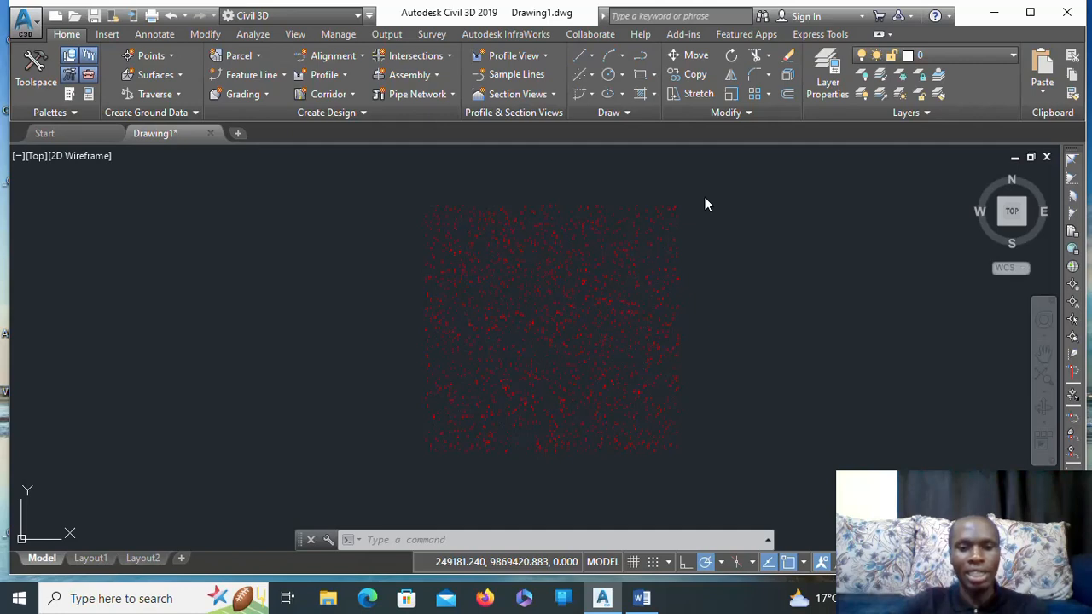
Undo the earlier operations in Drawing1 until the existing survey points are removed.
{"action": "key", "text": "Escape"}
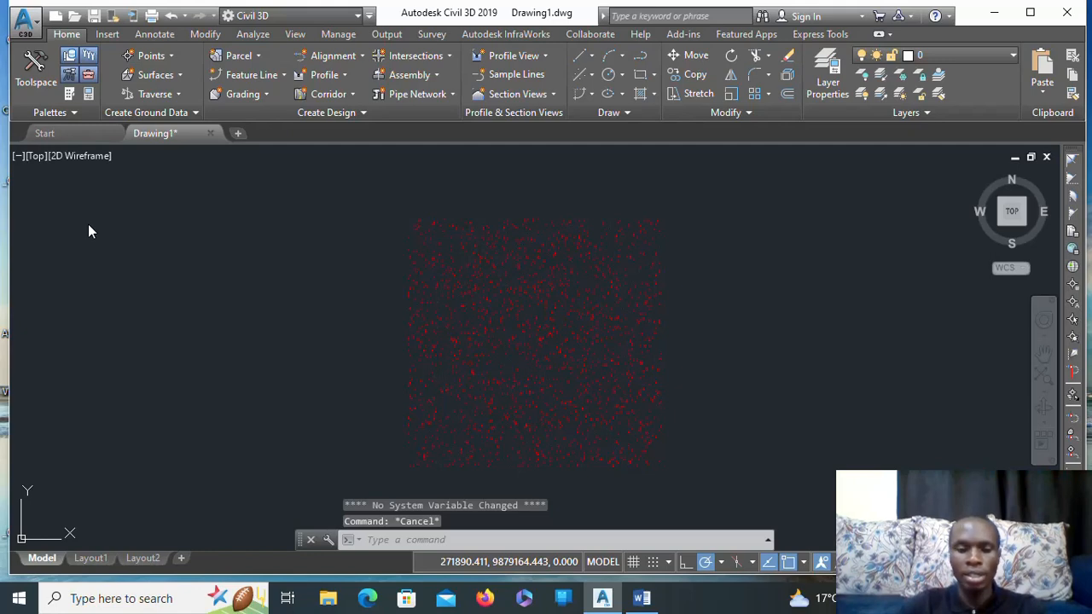
{"action": "key", "text": "ctrl+z"}
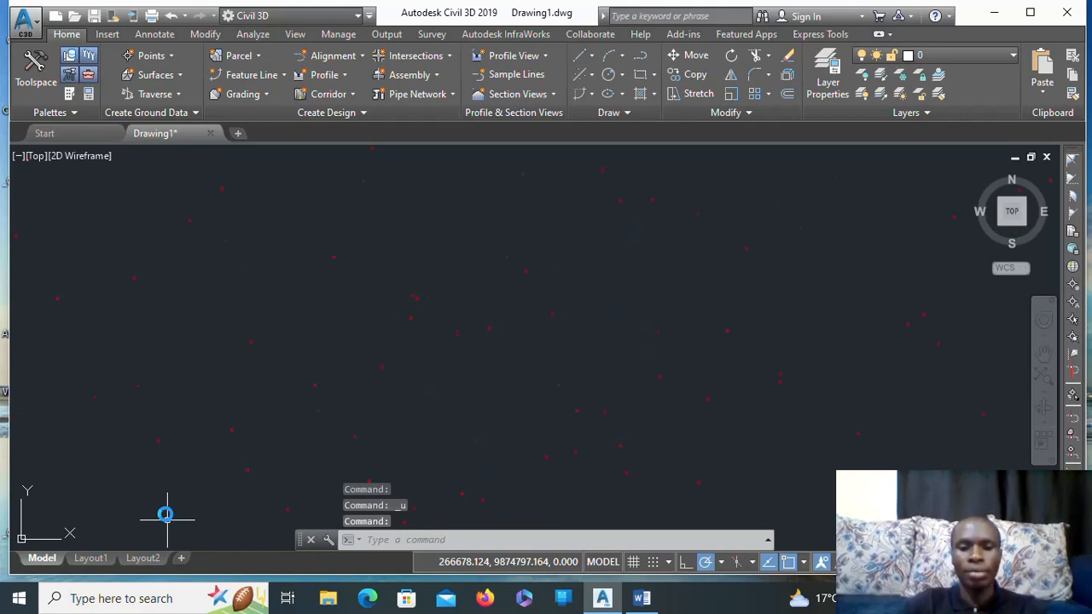
{"action": "key", "text": "Escape"}
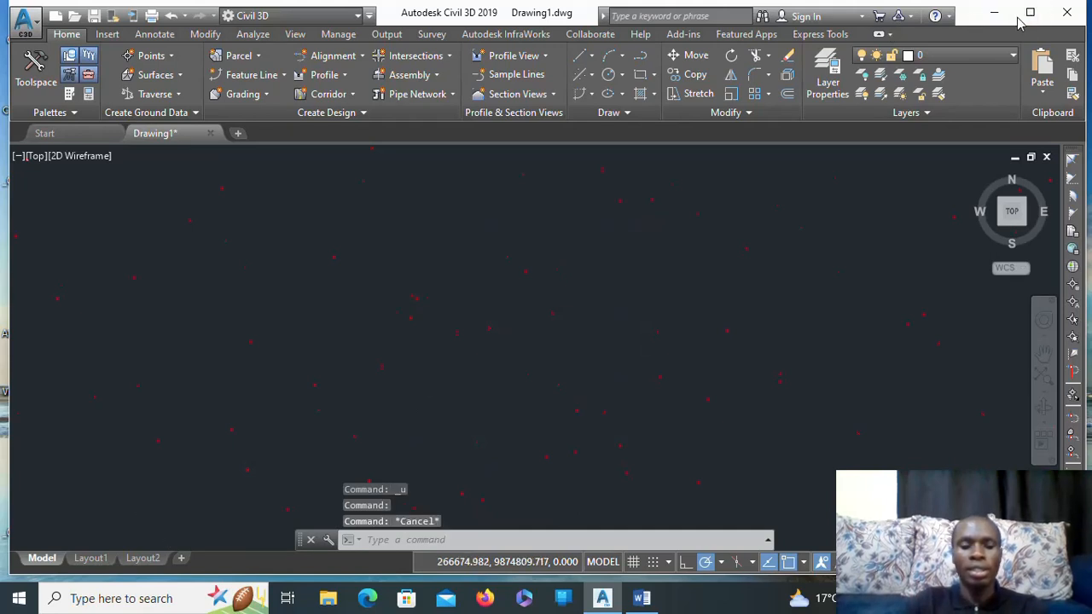
{"action": "key", "text": "Escape"}
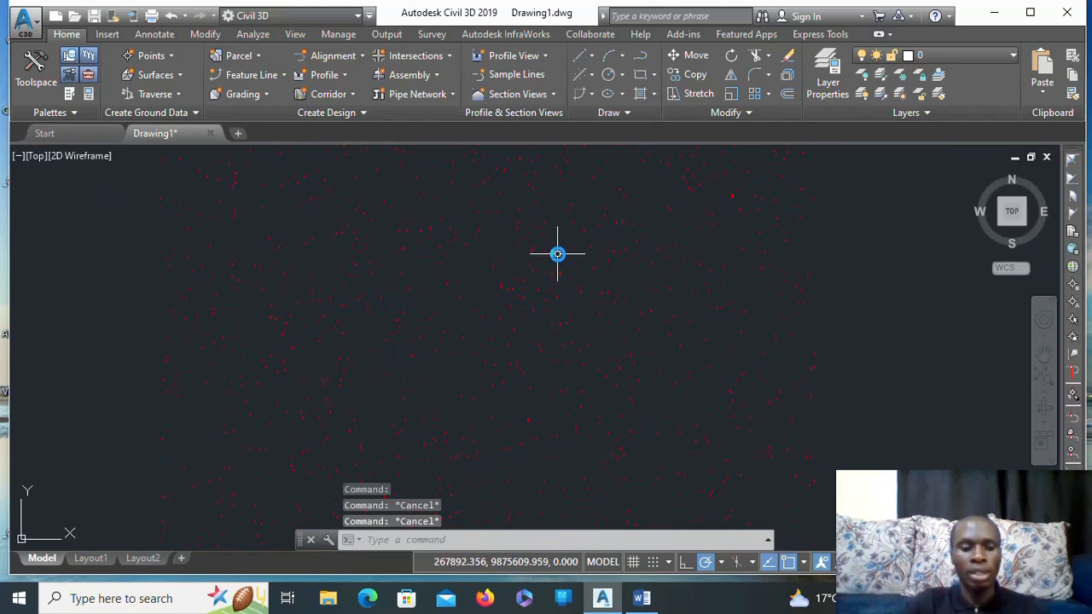
{"action": "key", "text": "ctrl+z"}
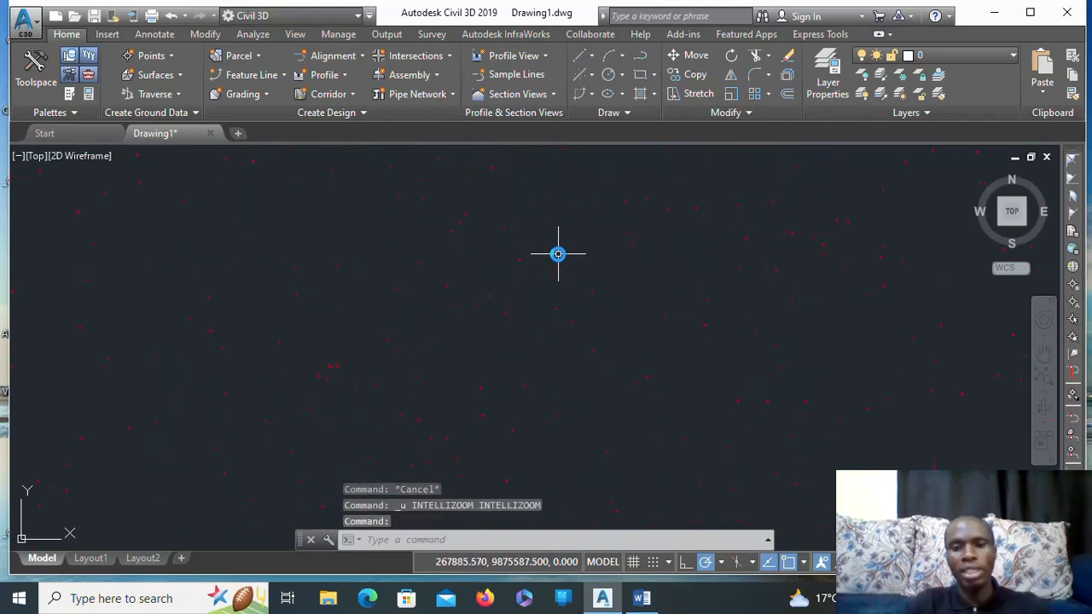
{"action": "scroll", "coordinate": [558, 254], "scroll_direction": "down", "scroll_amount": 6}
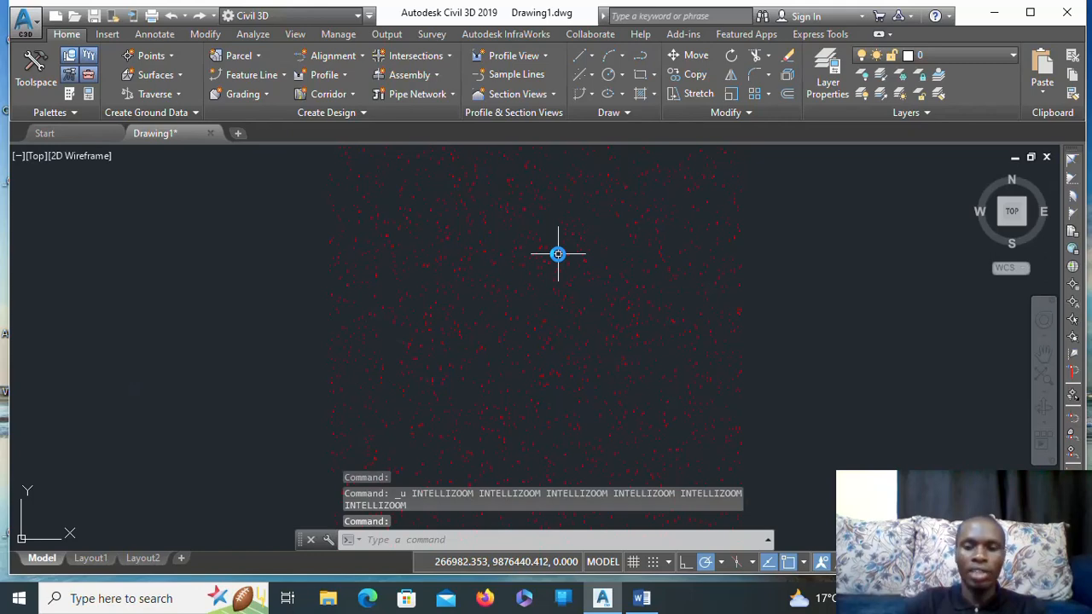
{"action": "key", "text": "ctrl+z"}
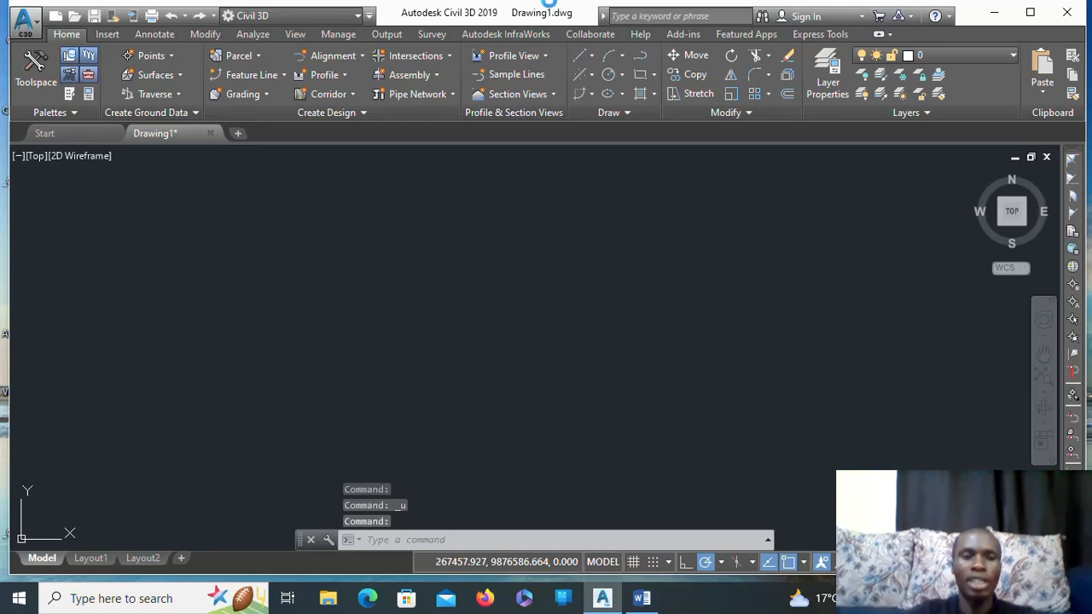
{"action": "key", "text": "Escape"}
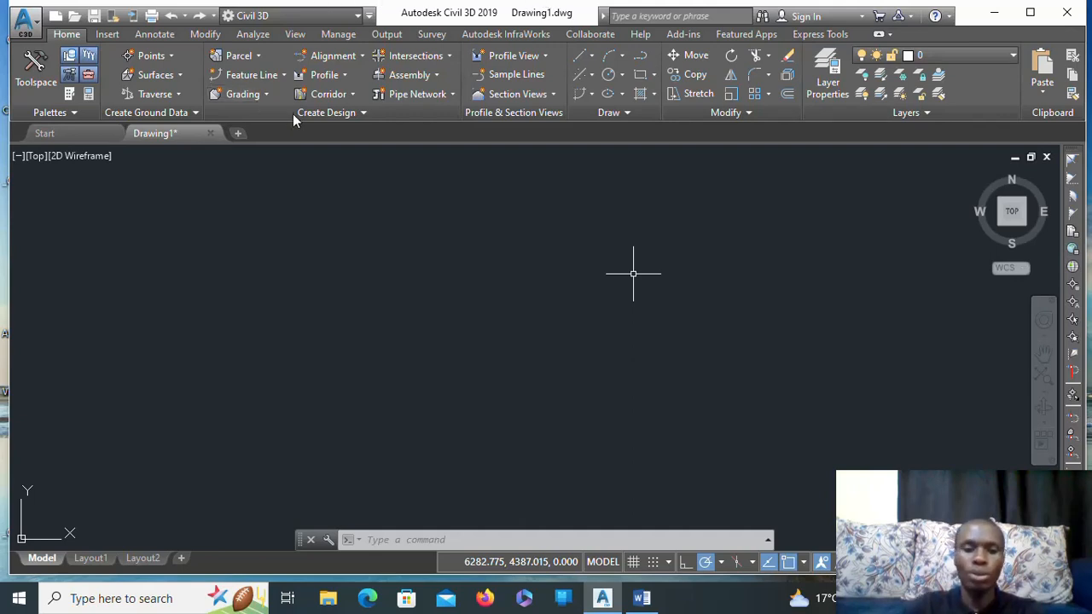
{"action": "key", "text": "Escape"}
{"action": "key", "text": "Escape"}
{"action": "key", "text": "Escape"}
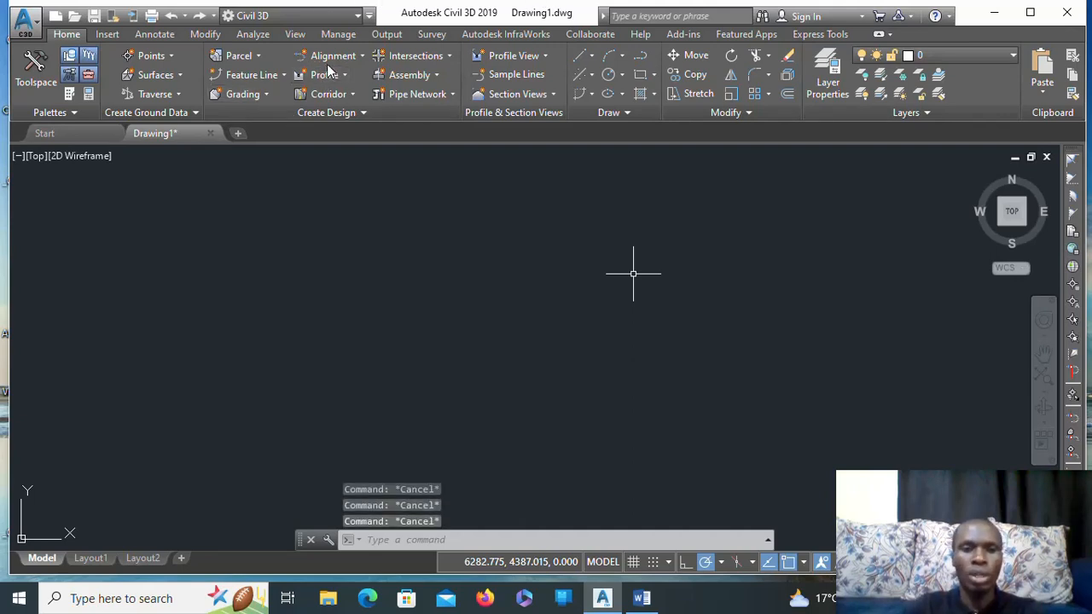
{"action": "left_click", "coordinate": [109, 33]}
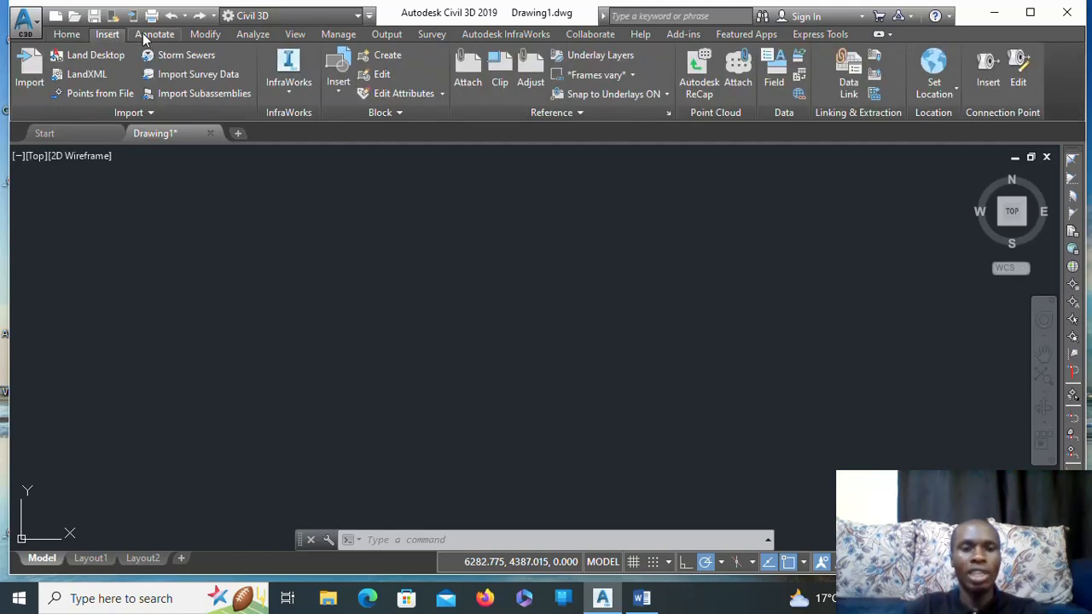
{"action": "left_click", "coordinate": [144, 34]}
{"action": "left_click", "coordinate": [210, 34]}
Start a point import with the point creation tools and add the Tatu city topo trial CSV from the Desktop as its source file.
{"action": "left_click", "coordinate": [68, 34]}
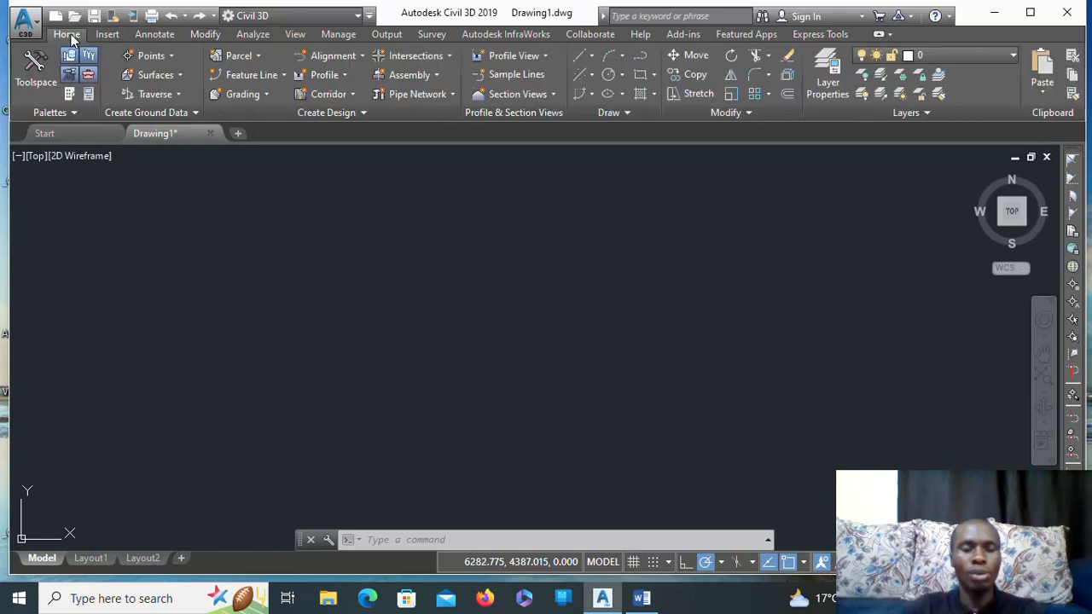
{"action": "left_click", "coordinate": [169, 56]}
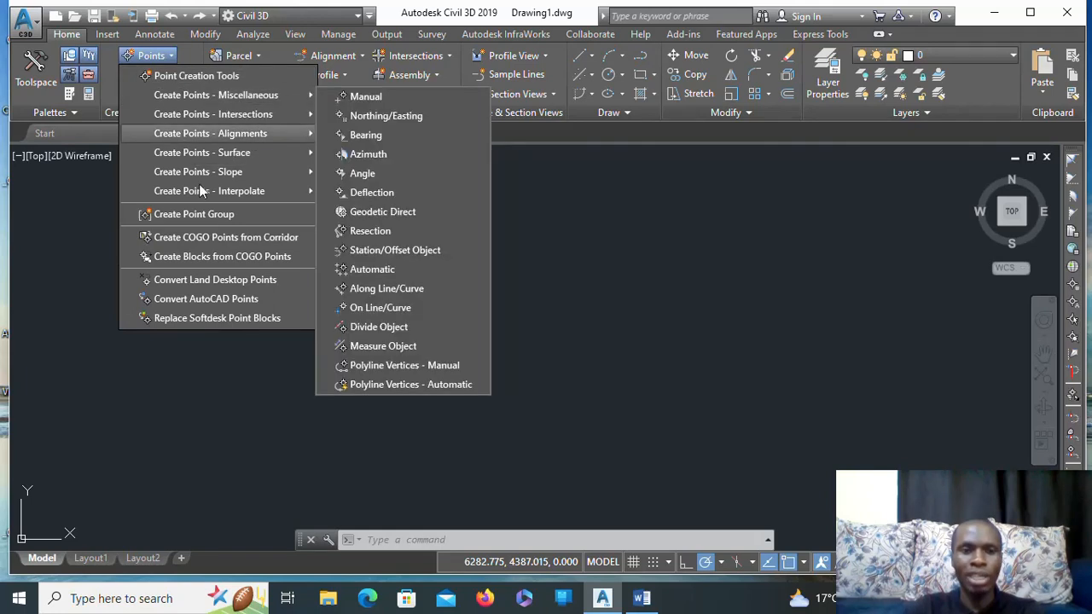
{"action": "left_click", "coordinate": [192, 75]}
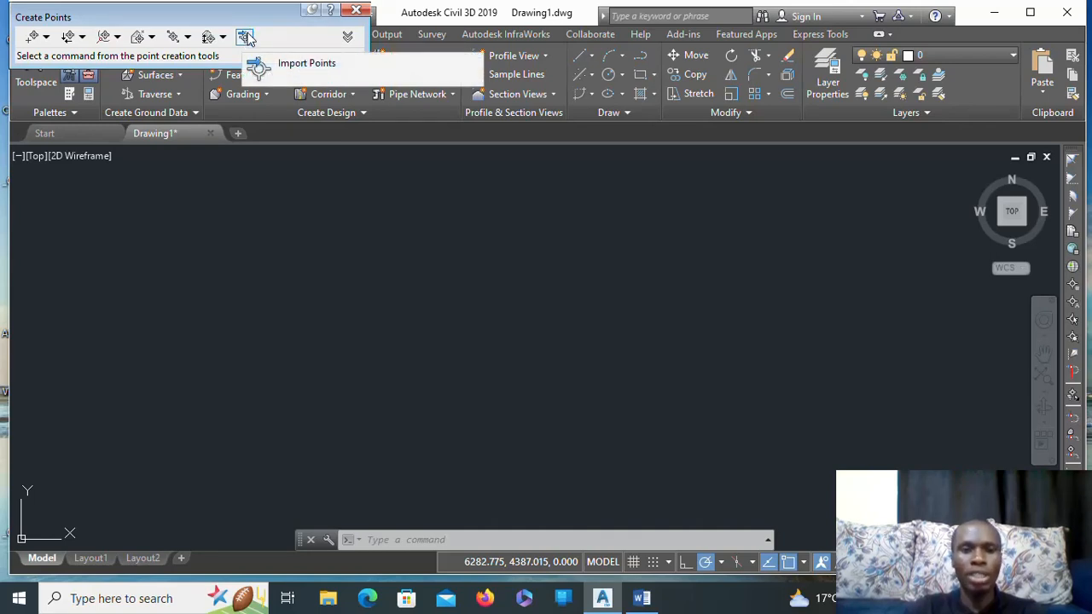
{"action": "left_click", "coordinate": [245, 36]}
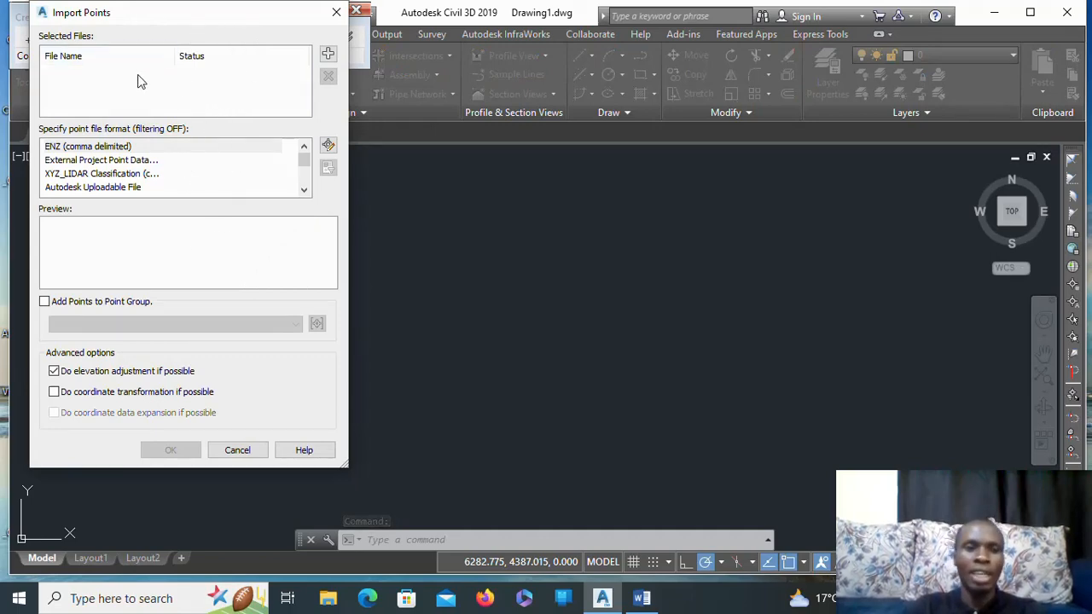
{"action": "left_click", "coordinate": [329, 56]}
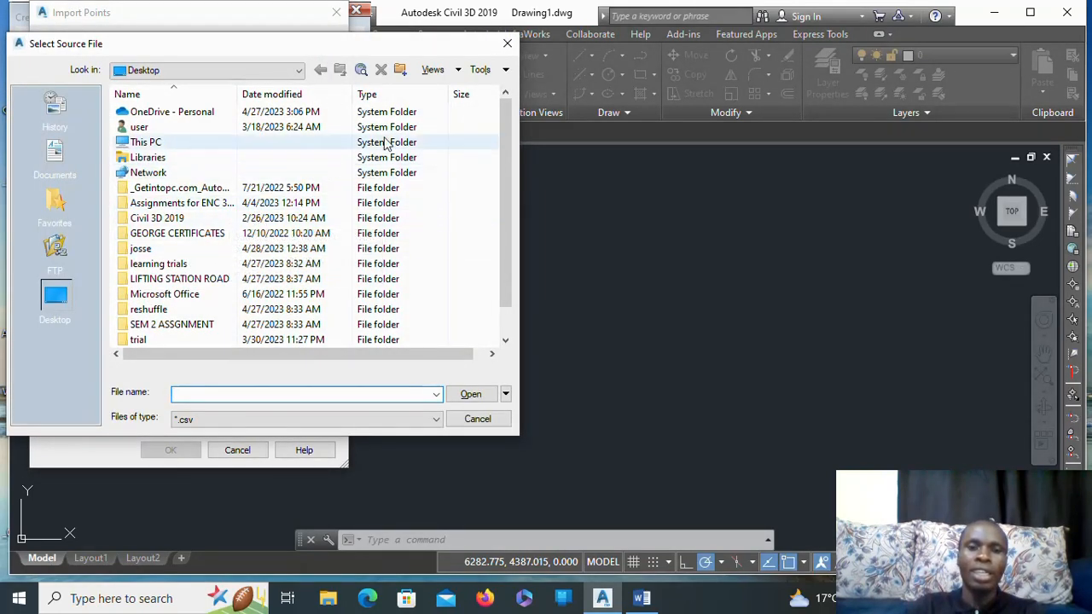
{"action": "left_click_drag", "start_coordinate": [507, 133], "coordinate": [495, 188]}
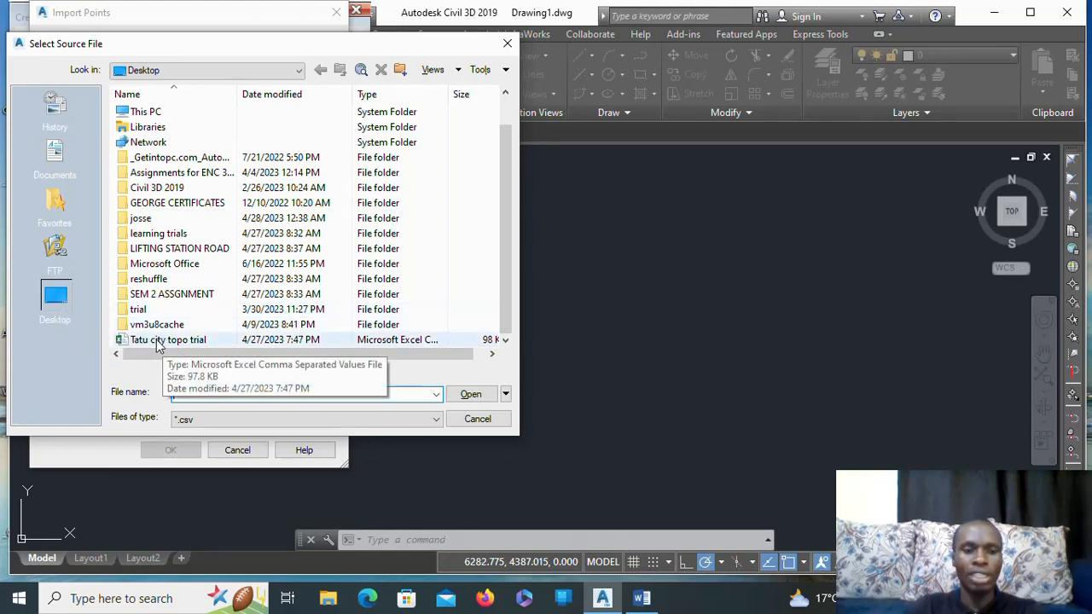
{"action": "left_click", "coordinate": [189, 342]}
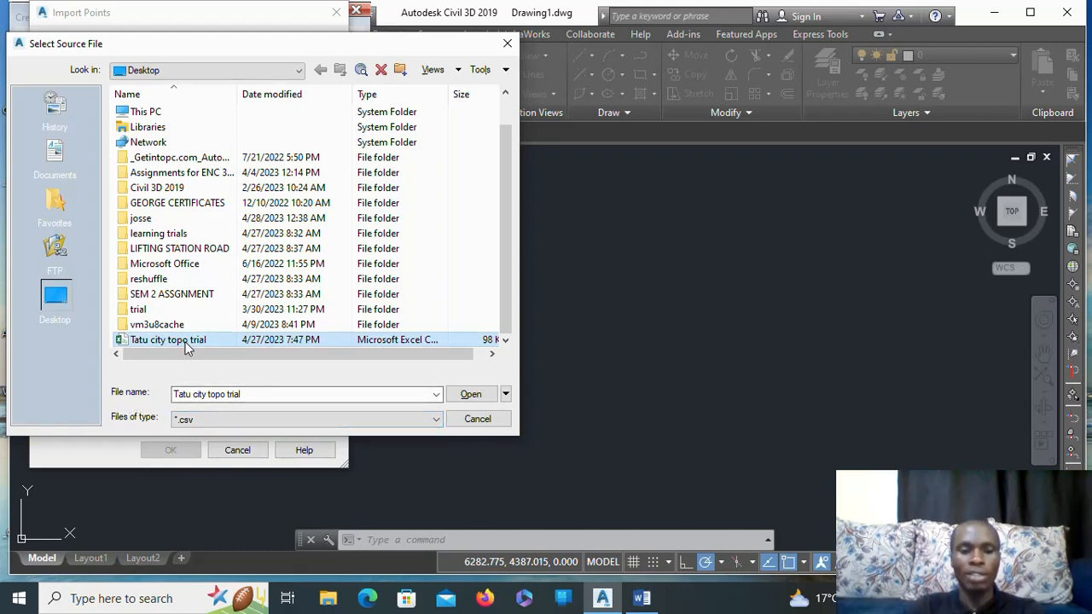
{"action": "left_click", "coordinate": [470, 396]}
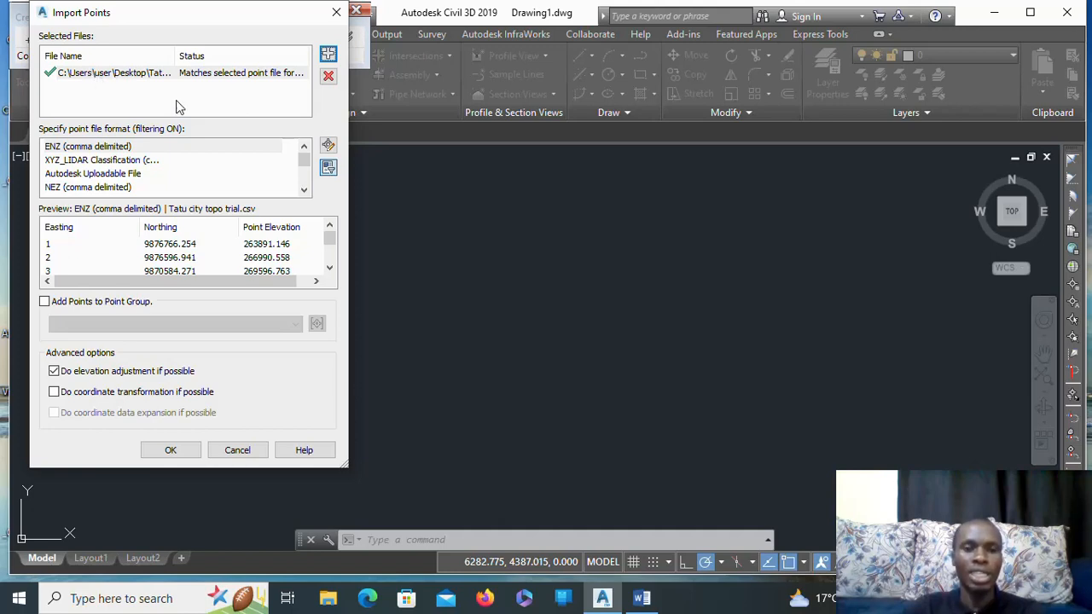
{"action": "left_click_drag", "start_coordinate": [308, 159], "coordinate": [305, 178]}
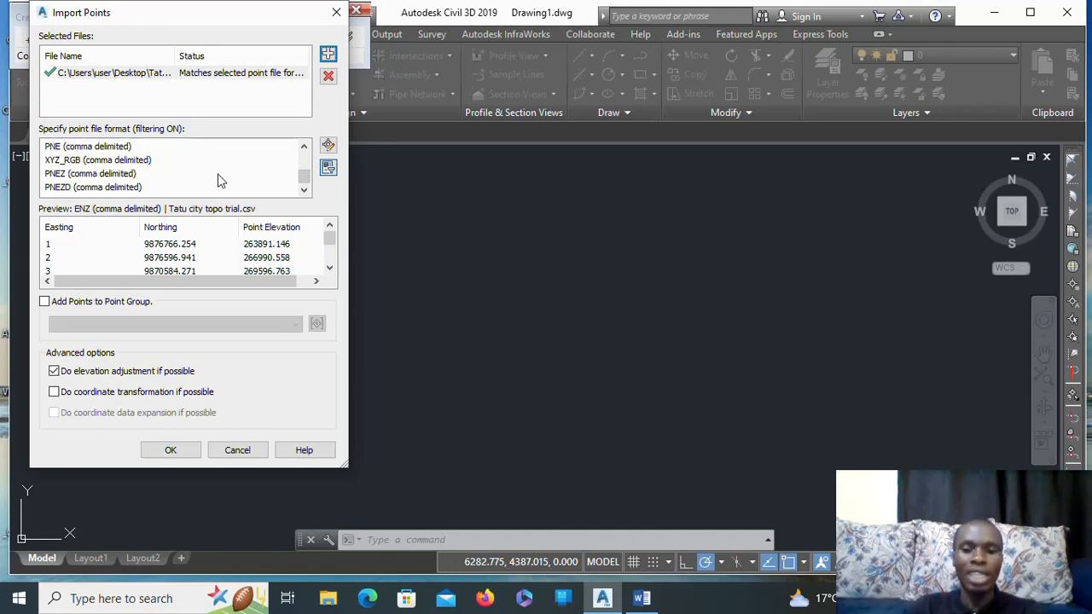
Switch to Word and insert "Point," before Northings in the last line of the notes.
{"action": "left_click", "coordinate": [644, 599]}
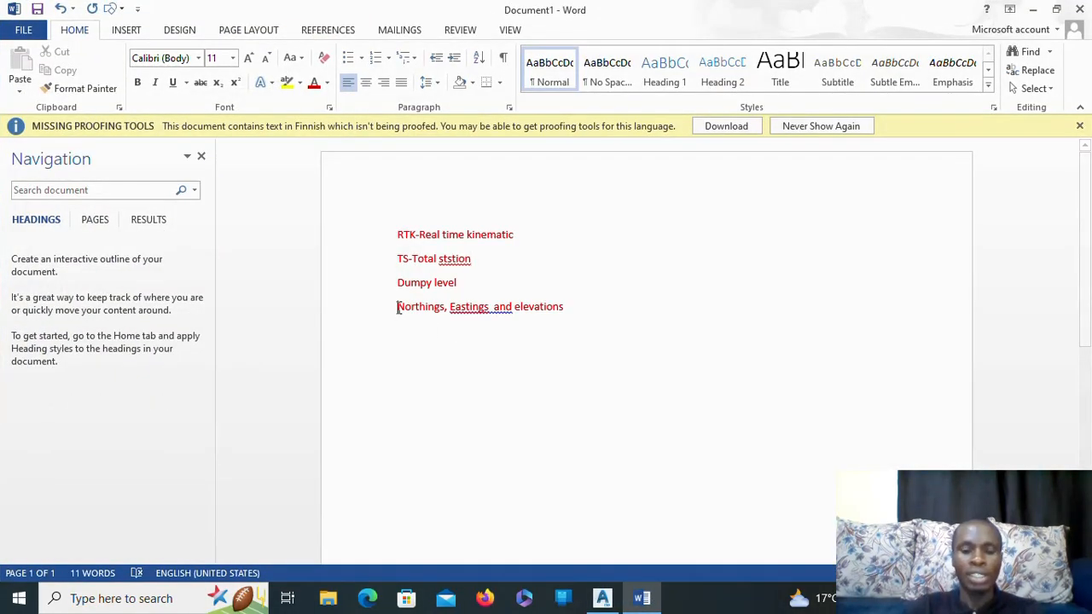
{"action": "type", "text": "Poi"}
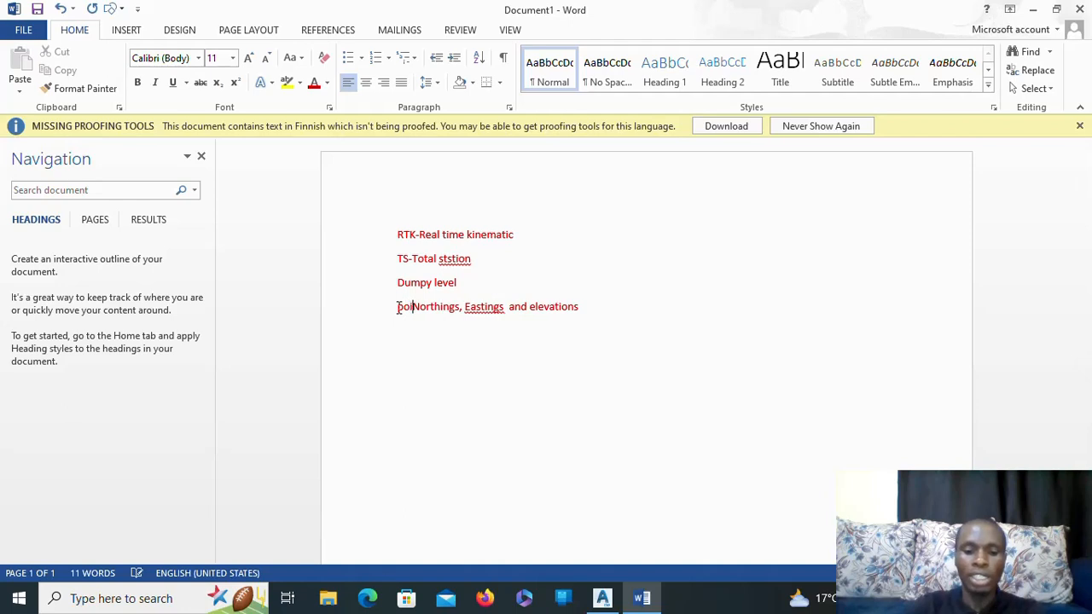
{"action": "type", "text": "nt,"}
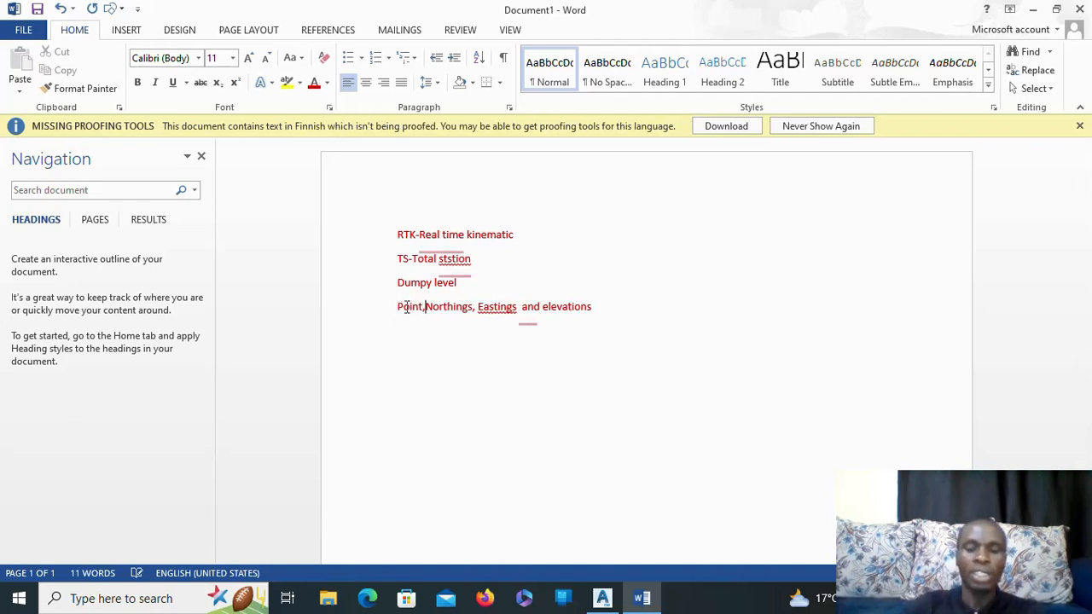
{"action": "left_click", "coordinate": [492, 307]}
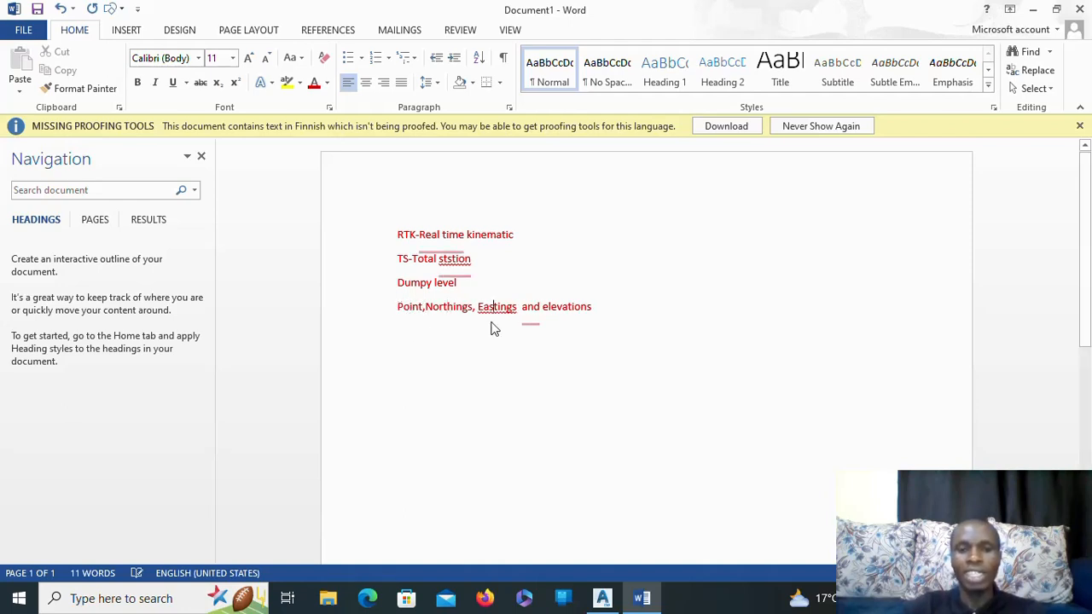
{"action": "left_click", "coordinate": [419, 313]}
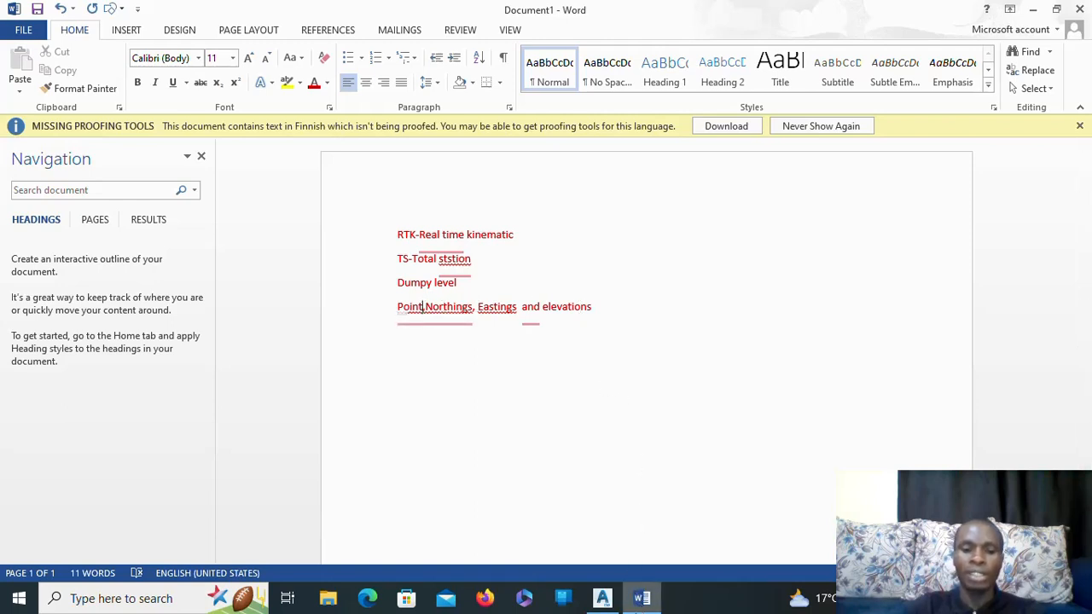
Return to Civil 3D and import the points in the PNEZ (comma delimited) format, leaving coordinate transformation off.
{"action": "mouse_move", "coordinate": [602, 599]}
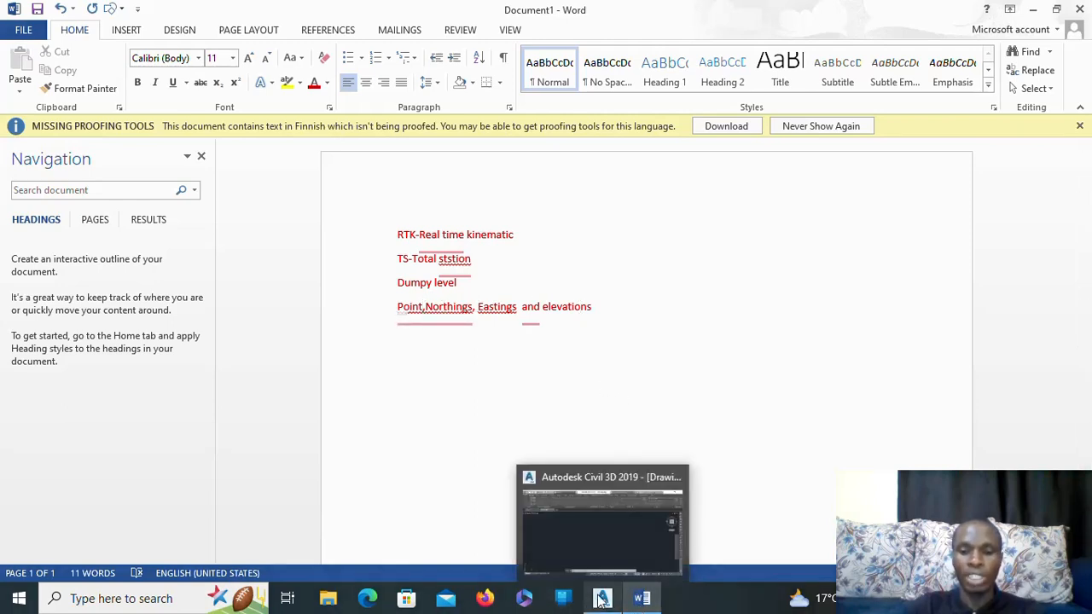
{"action": "left_click", "coordinate": [620, 554]}
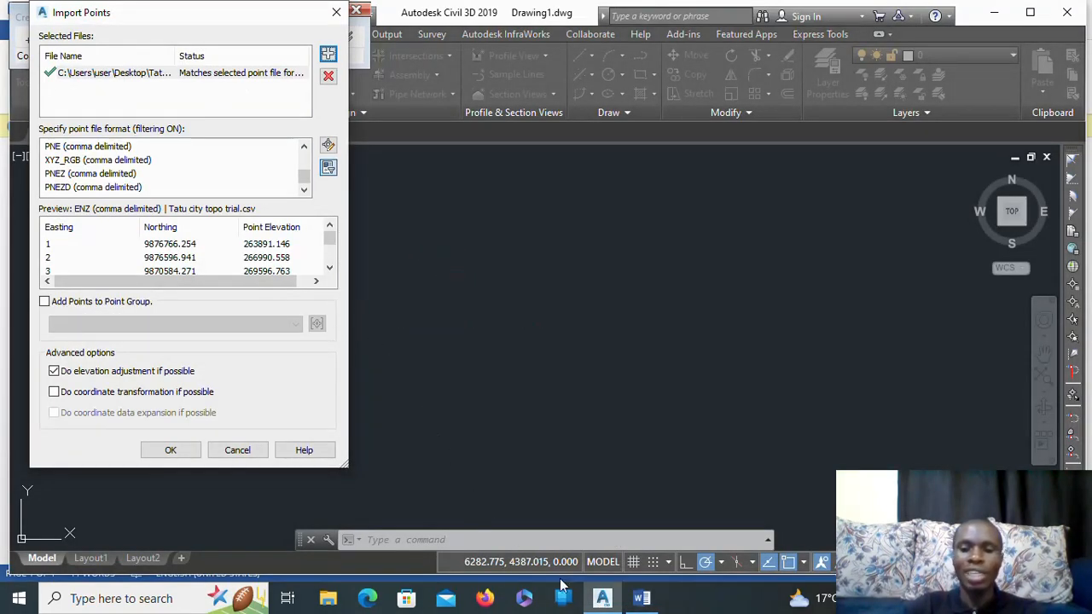
{"action": "mouse_move", "coordinate": [635, 604]}
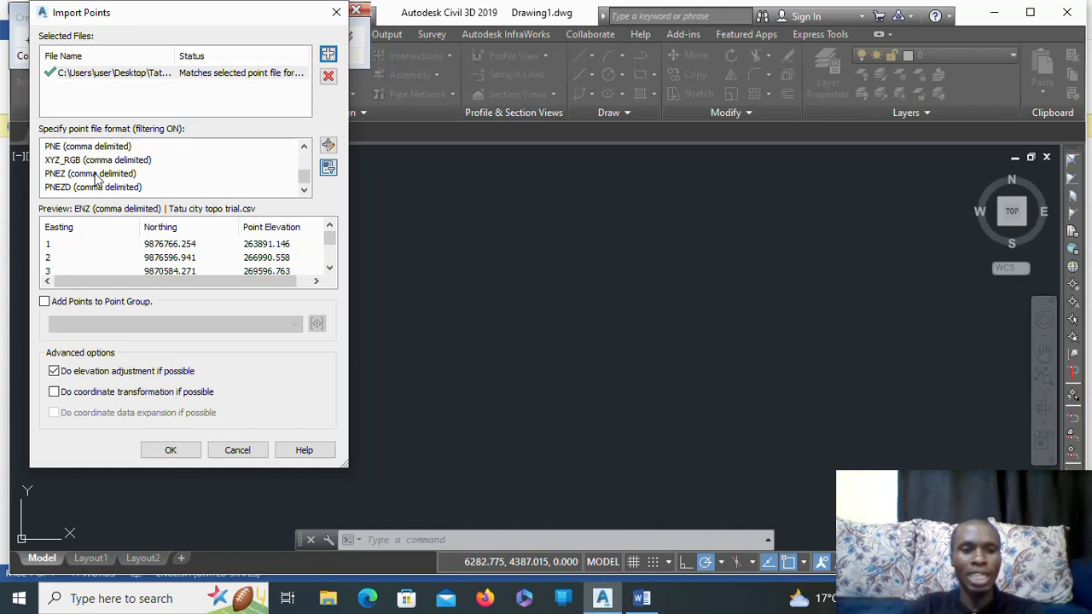
{"action": "left_click", "coordinate": [96, 175]}
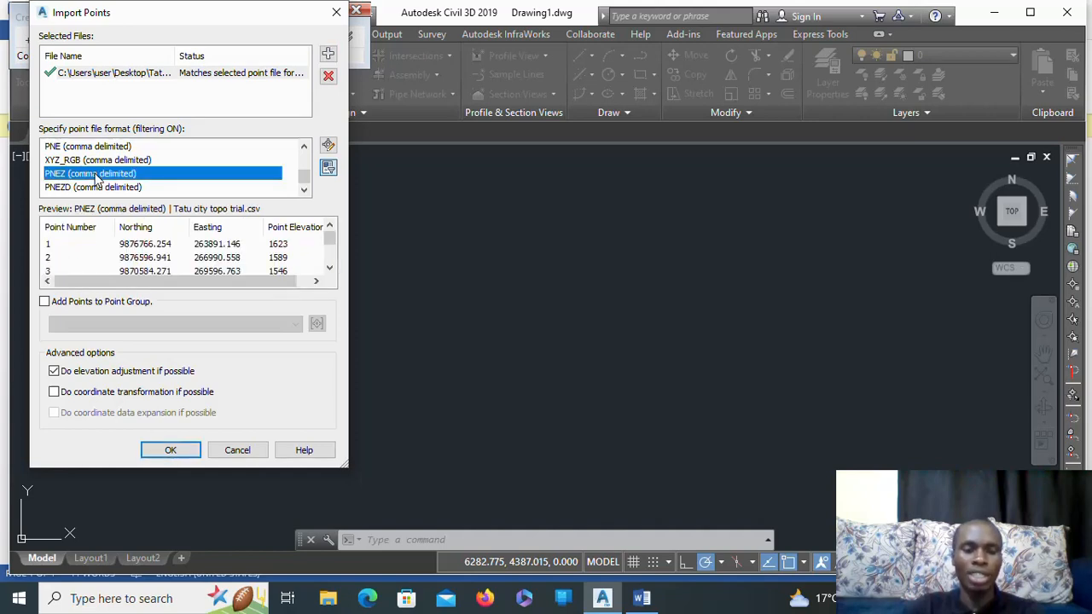
{"action": "left_click", "coordinate": [54, 393]}
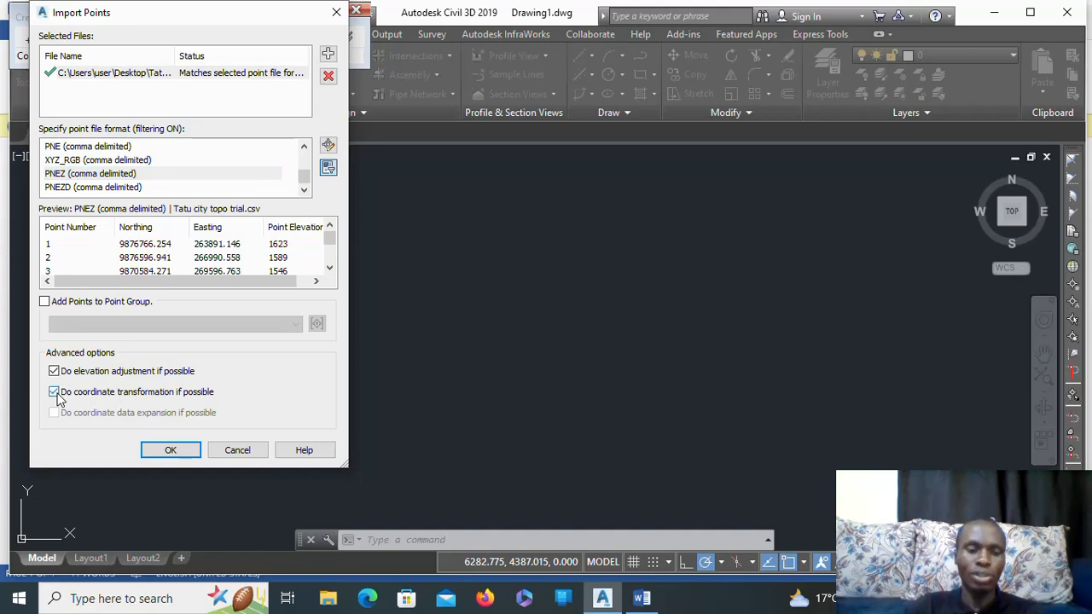
{"action": "left_click", "coordinate": [54, 393]}
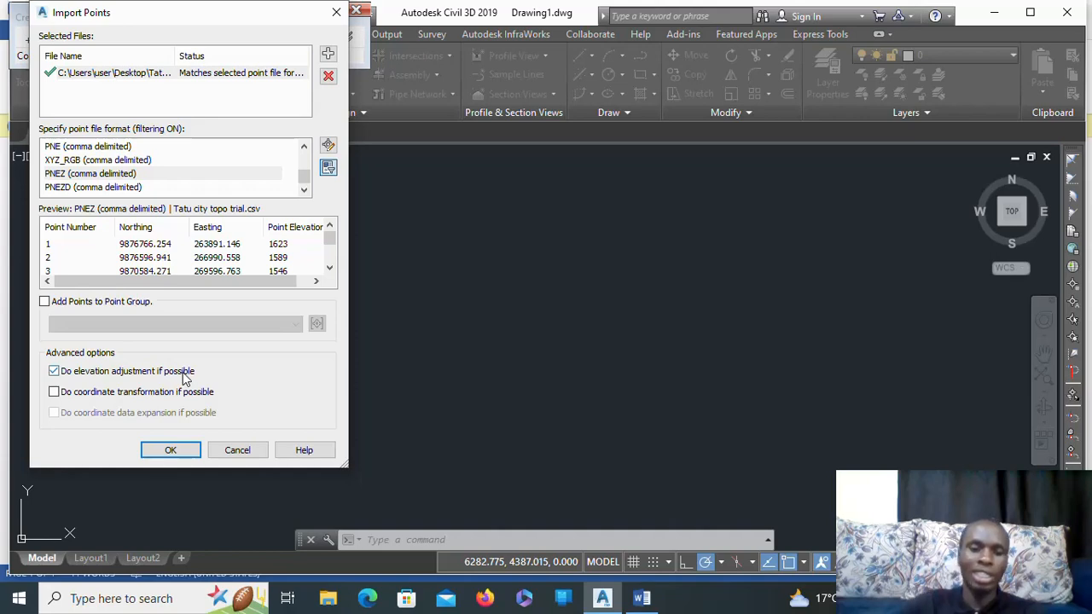
{"action": "left_click", "coordinate": [171, 450]}
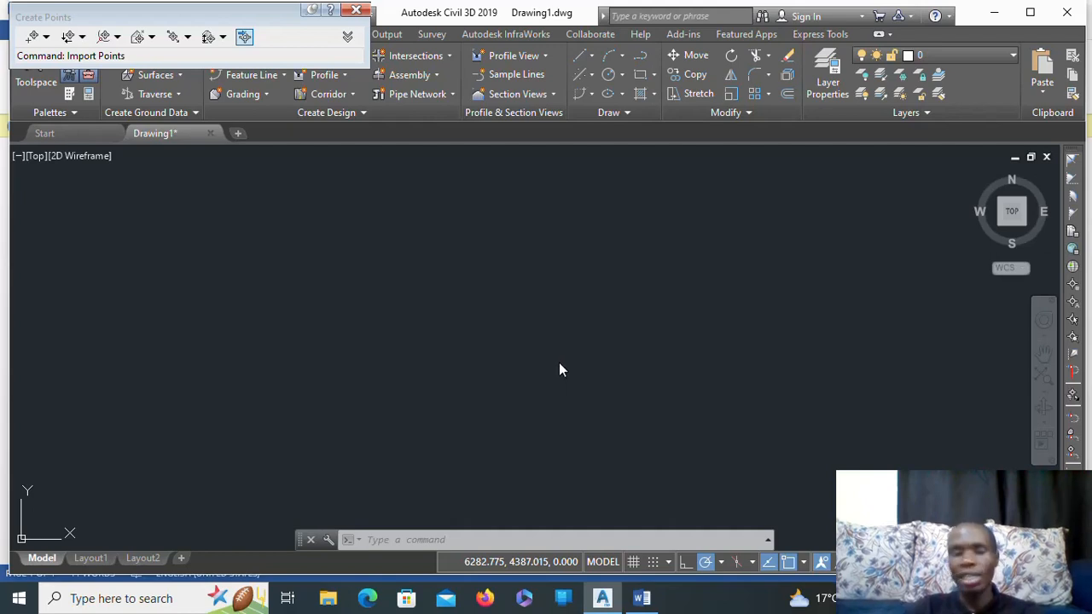
Close the point creation tools and zoom to the extents of the imported survey points.
{"action": "left_click", "coordinate": [356, 10]}
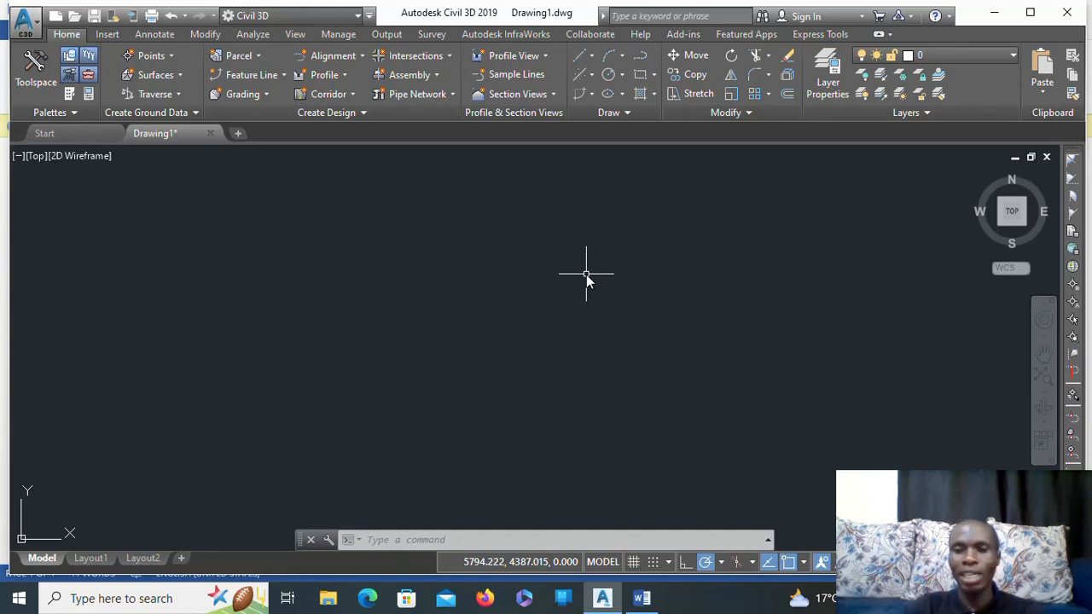
{"action": "left_click", "coordinate": [1042, 393]}
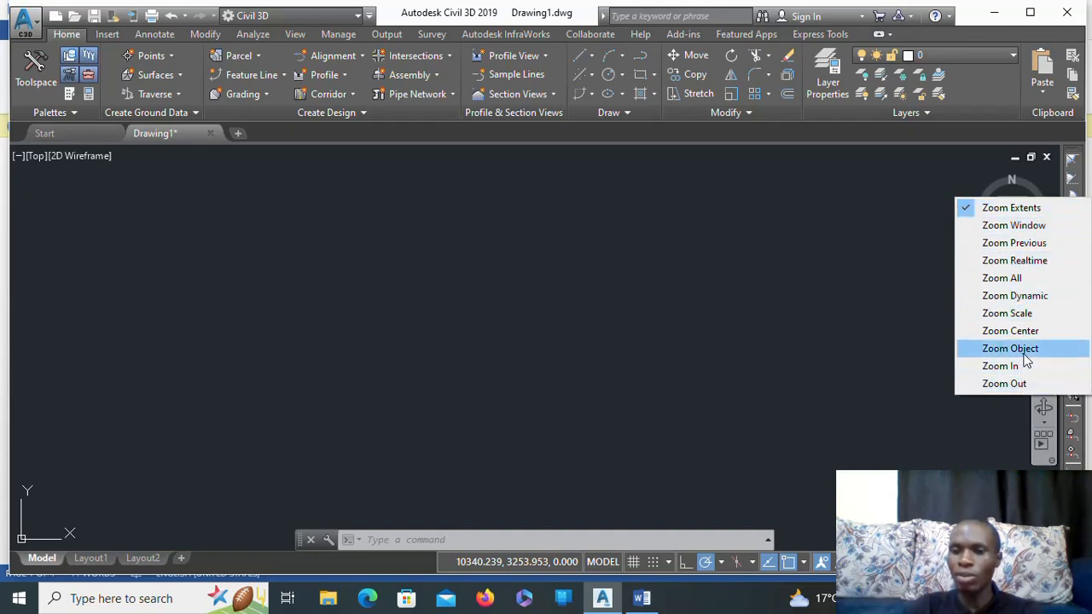
{"action": "left_click", "coordinate": [1014, 210]}
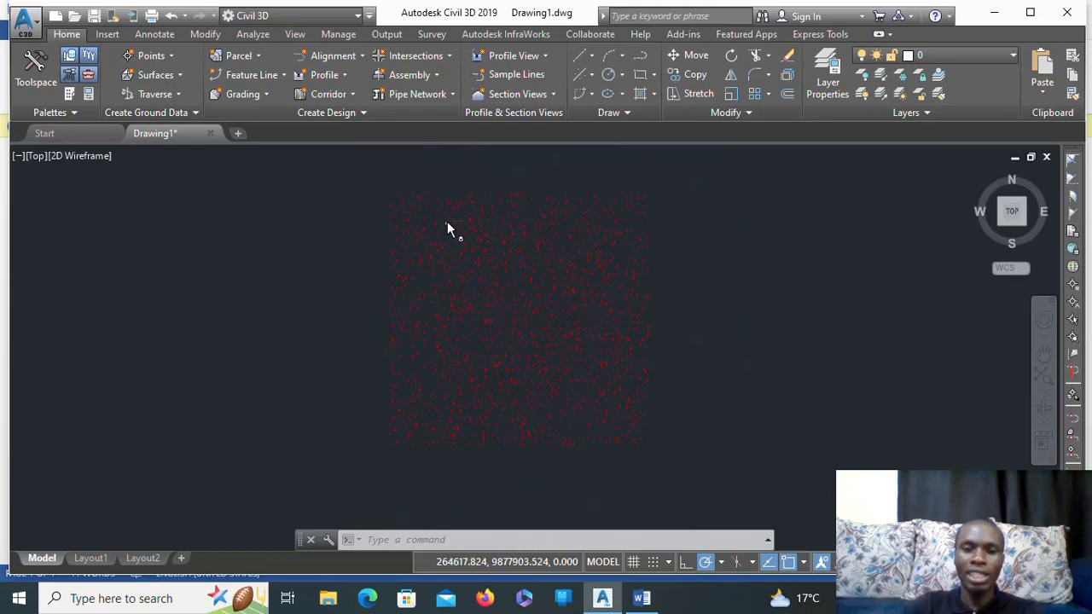
Examine the spread of the imported survey points as a whole, and inspect a single point marker up close.
{"action": "scroll", "coordinate": [447, 221], "scroll_direction": "up", "scroll_amount": 2}
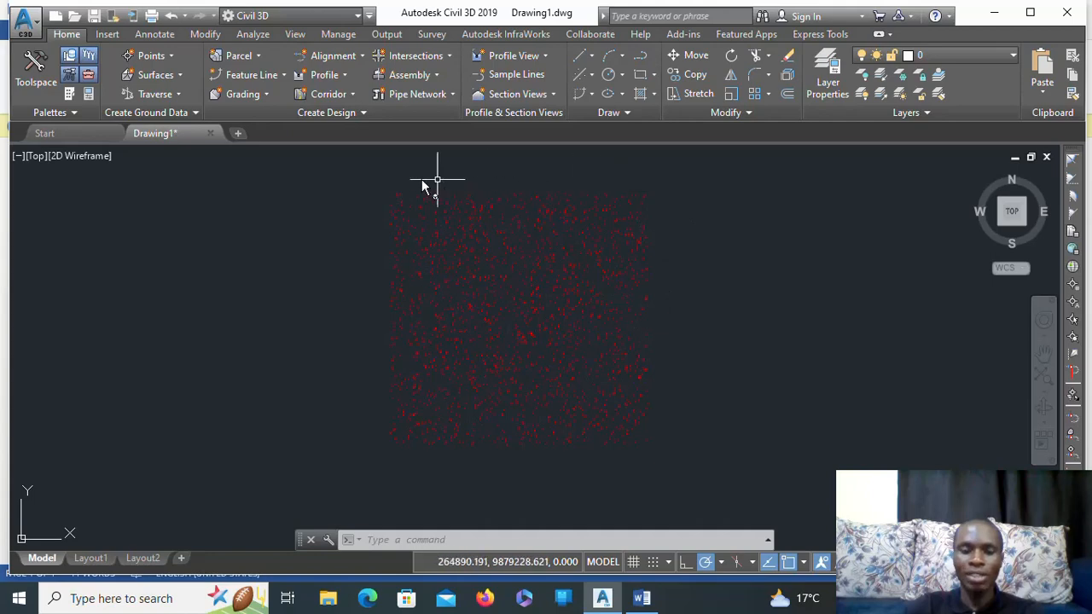
{"action": "scroll", "coordinate": [473, 347], "scroll_direction": "up", "scroll_amount": 4}
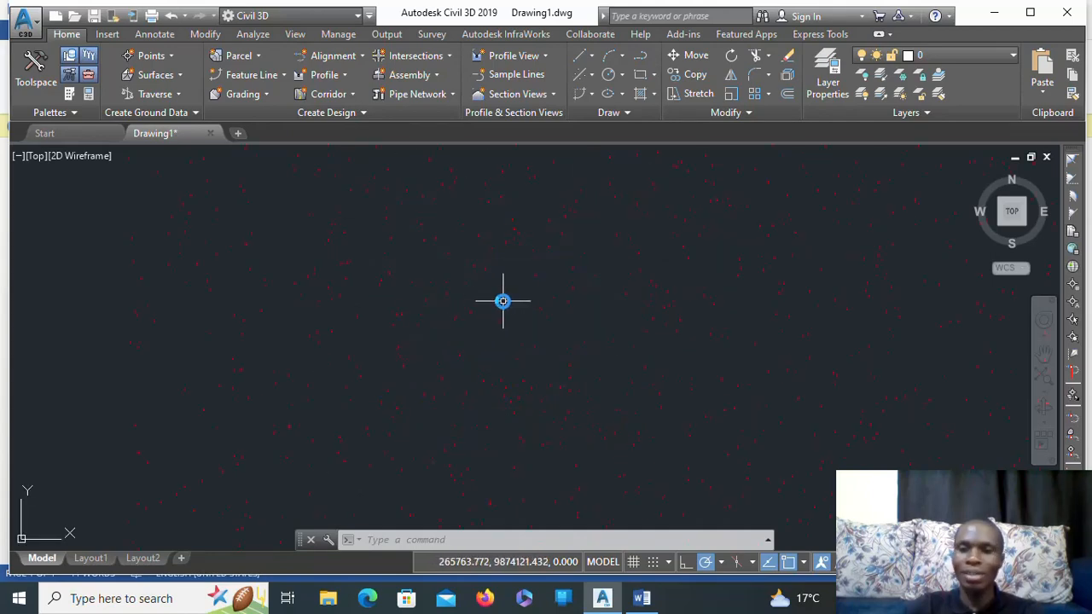
{"action": "scroll", "coordinate": [503, 300], "scroll_direction": "down", "scroll_amount": 5}
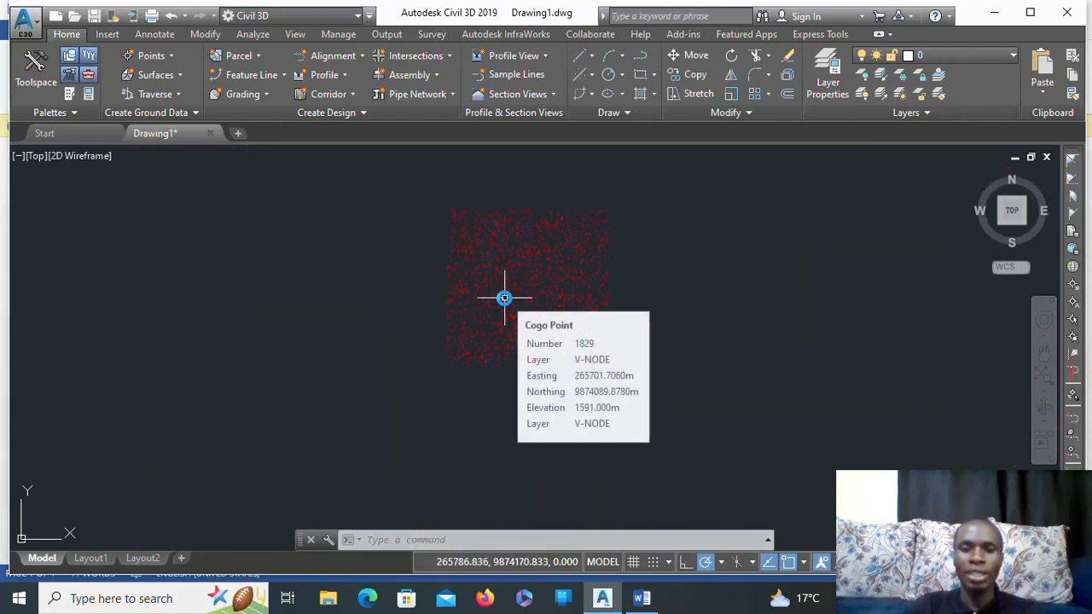
{"action": "scroll", "coordinate": [504, 276], "scroll_direction": "up", "scroll_amount": 4}
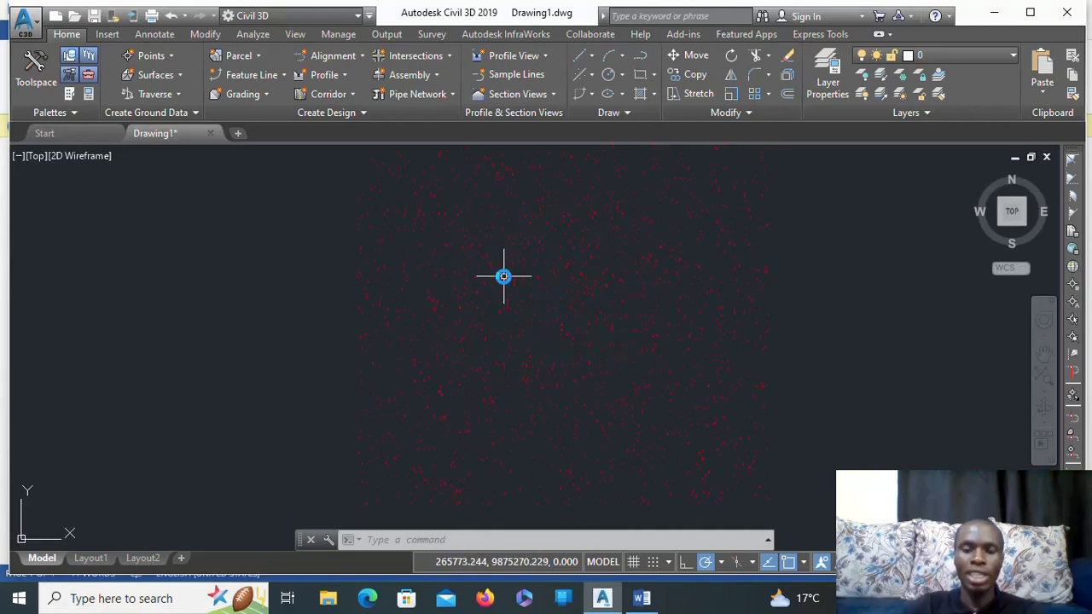
{"action": "mouse_move", "coordinate": [503, 276]}
{"action": "scroll", "coordinate": [503, 276], "scroll_direction": "up", "scroll_amount": 3}
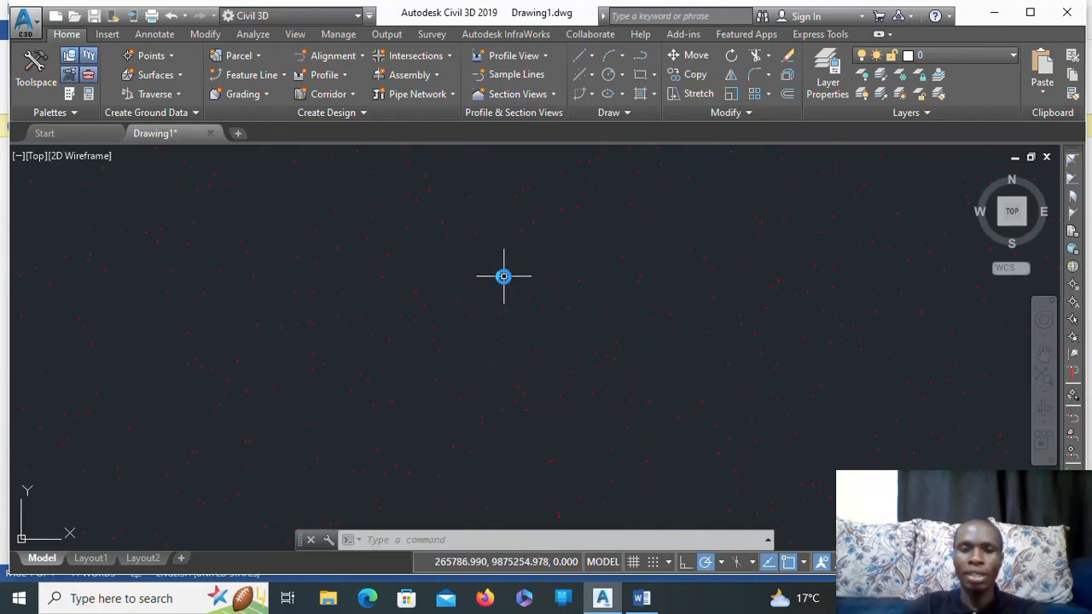
{"action": "scroll", "coordinate": [512, 280], "scroll_direction": "down", "scroll_amount": 3}
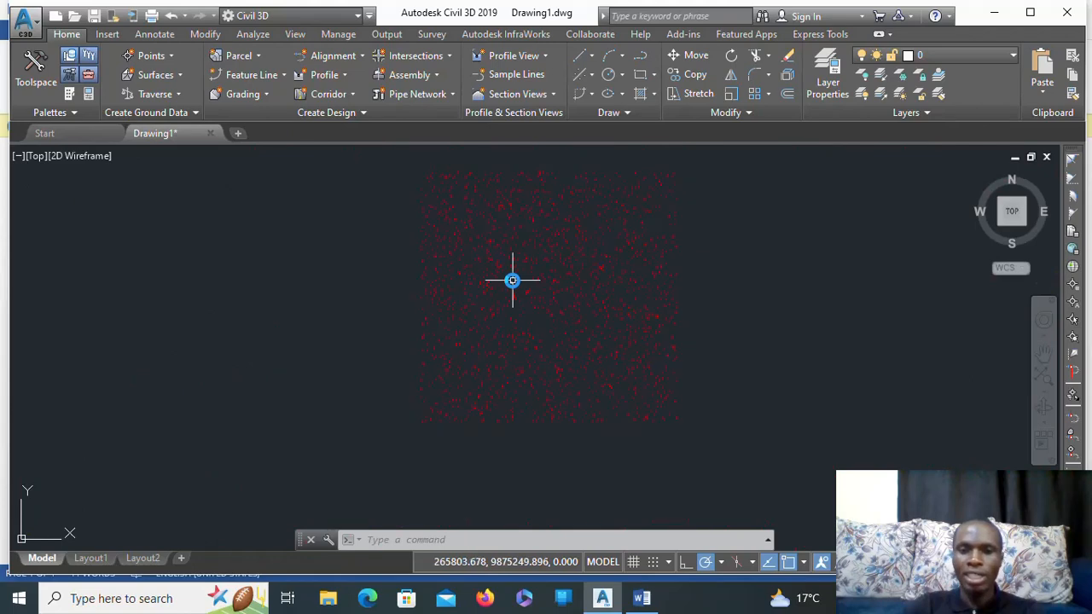
{"action": "scroll", "coordinate": [672, 313], "scroll_direction": "up", "scroll_amount": 5}
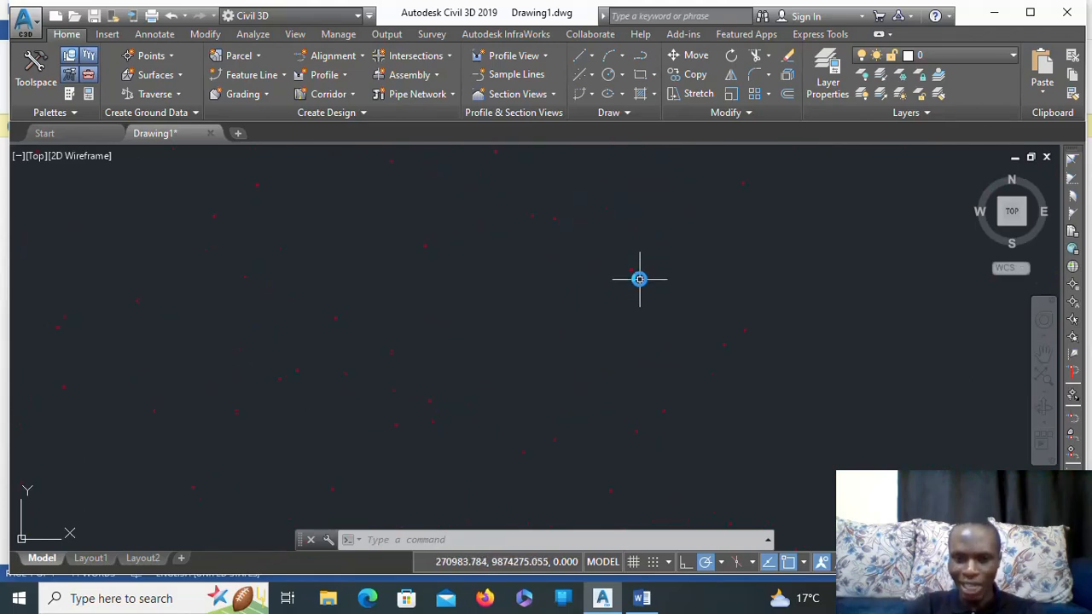
{"action": "scroll", "coordinate": [630, 264], "scroll_direction": "up", "scroll_amount": 5}
{"action": "scroll", "coordinate": [623, 243], "scroll_direction": "down", "scroll_amount": 3}
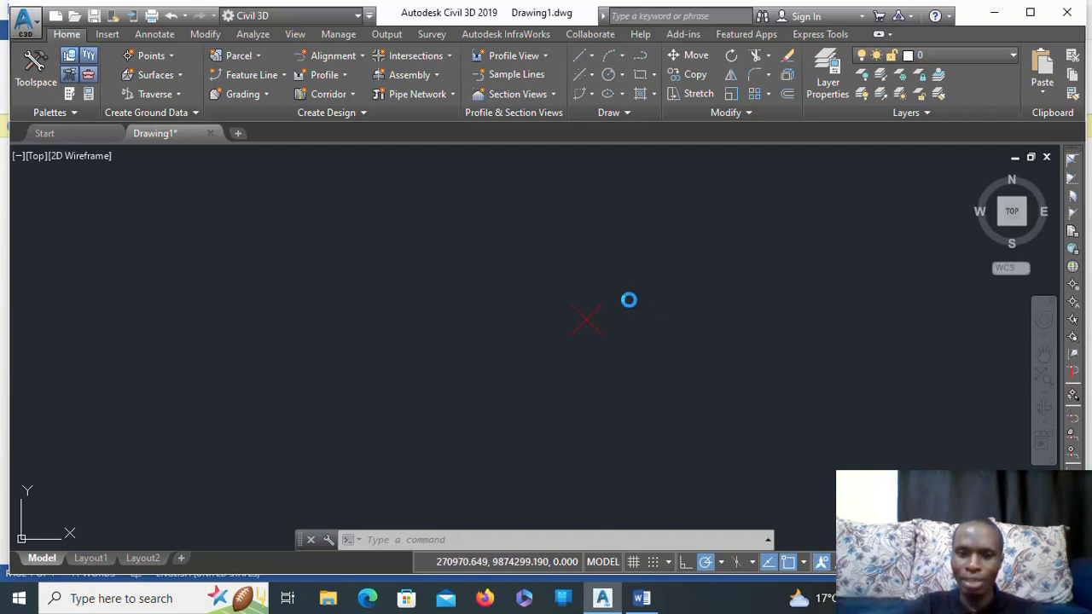
{"action": "left_click", "coordinate": [629, 303]}
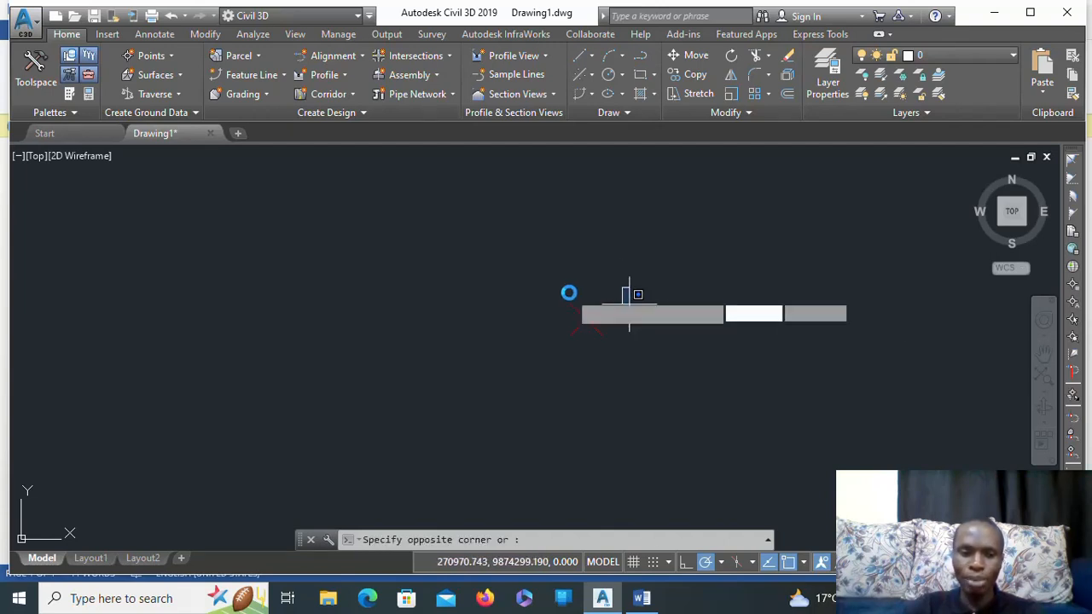
{"action": "key", "text": "Escape"}
{"action": "key", "text": "Escape"}
{"action": "key", "text": "Escape"}
{"action": "key", "text": "Escape"}
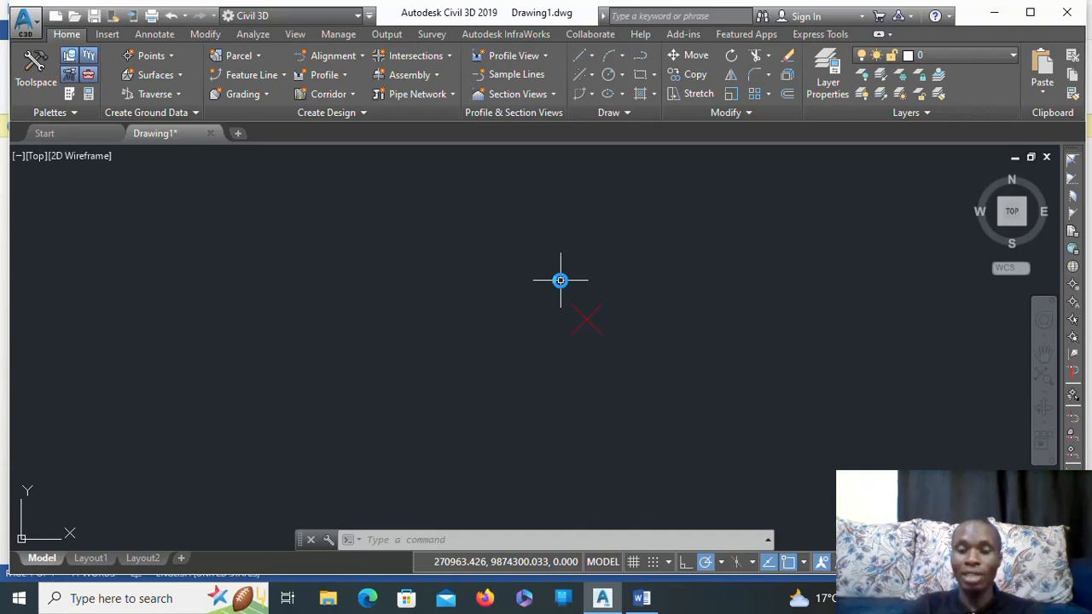
{"action": "left_click", "coordinate": [625, 279]}
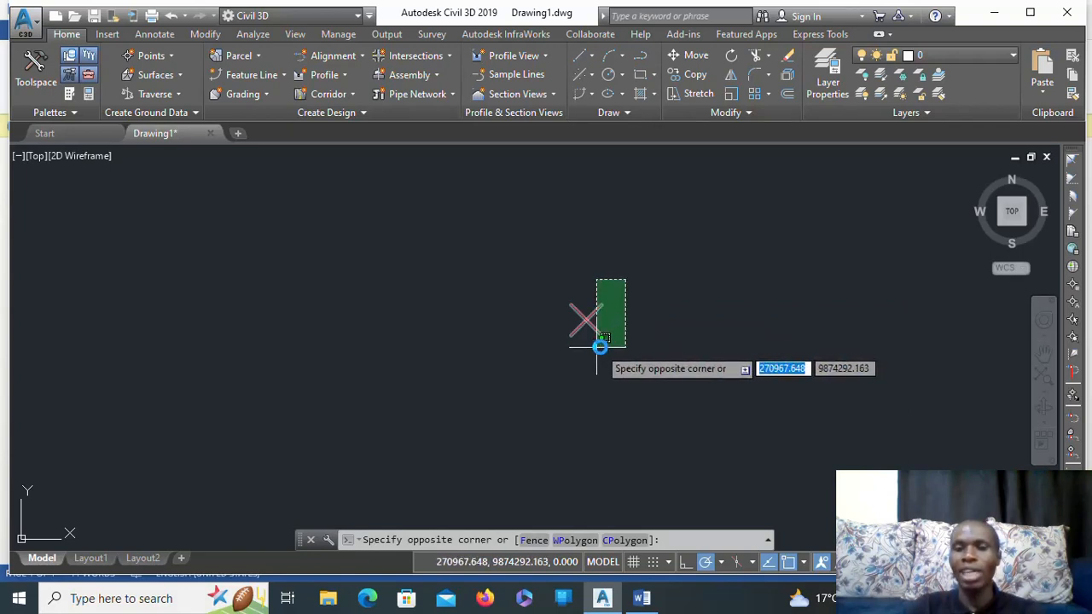
{"action": "left_click", "coordinate": [634, 319]}
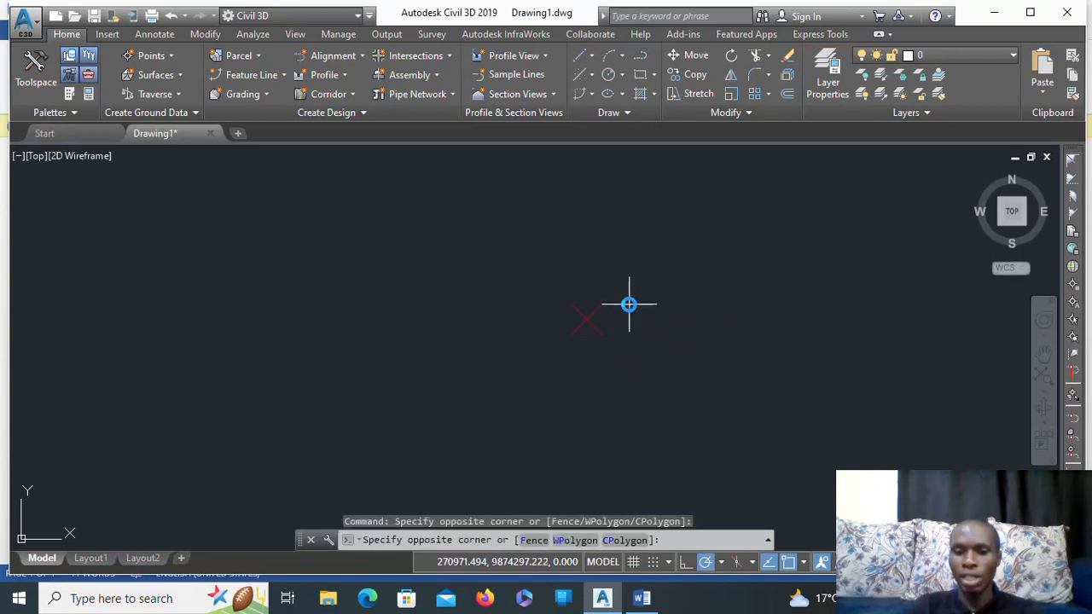
{"action": "left_click", "coordinate": [629, 304]}
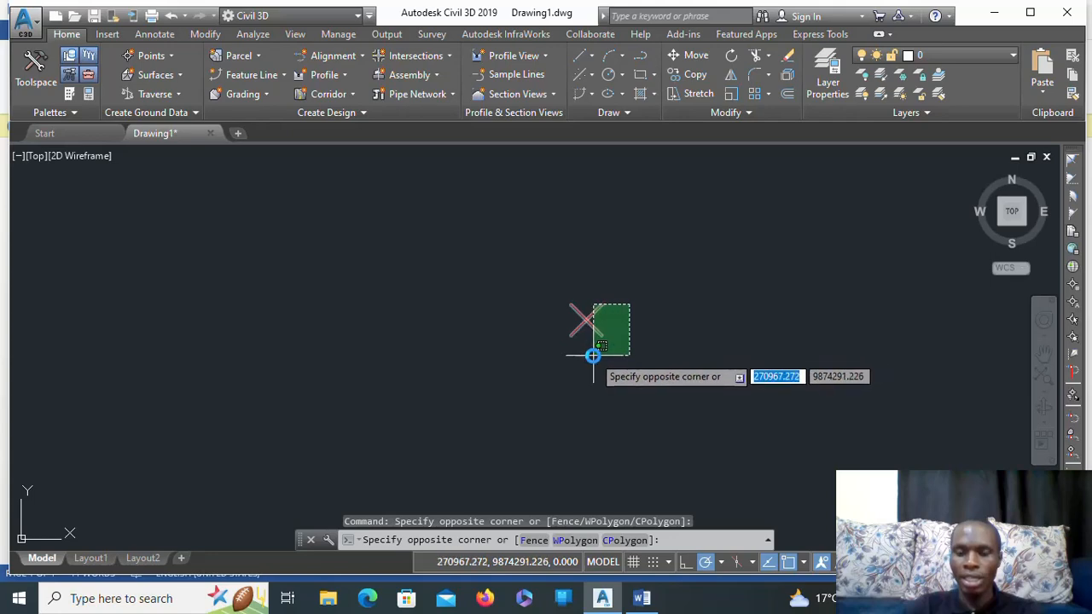
{"action": "left_click", "coordinate": [593, 356]}
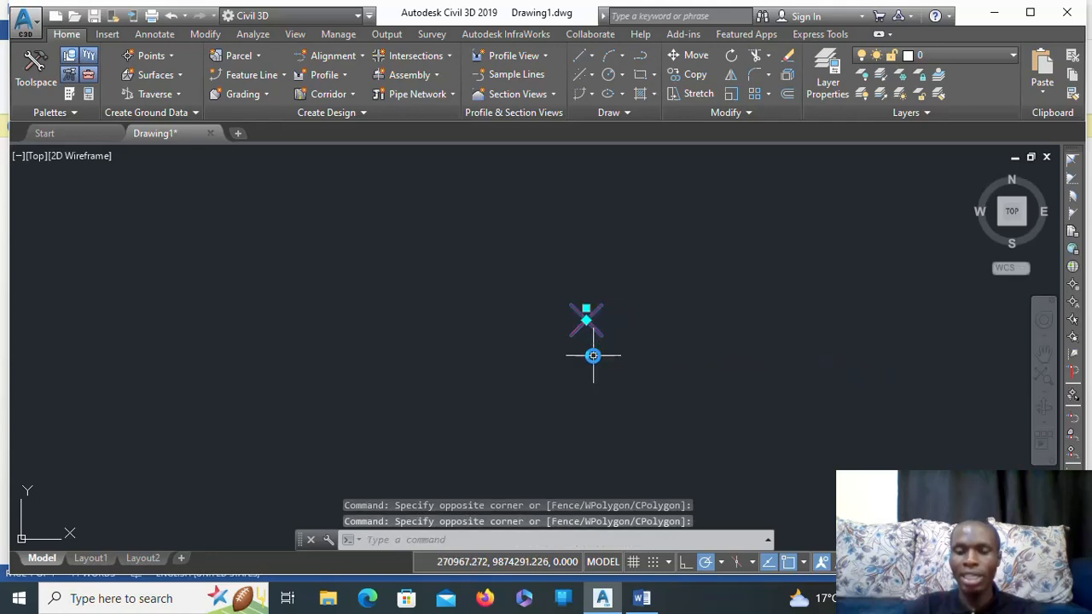
{"action": "key", "text": "Escape"}
{"action": "key", "text": "Escape"}
{"action": "key", "text": "Escape"}
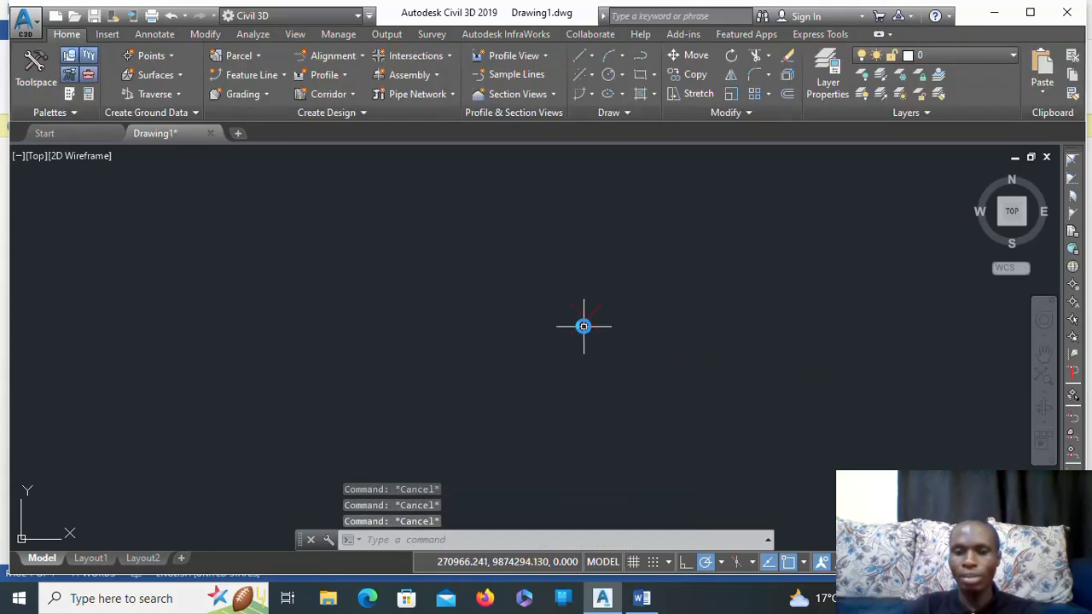
{"action": "left_click", "coordinate": [556, 292]}
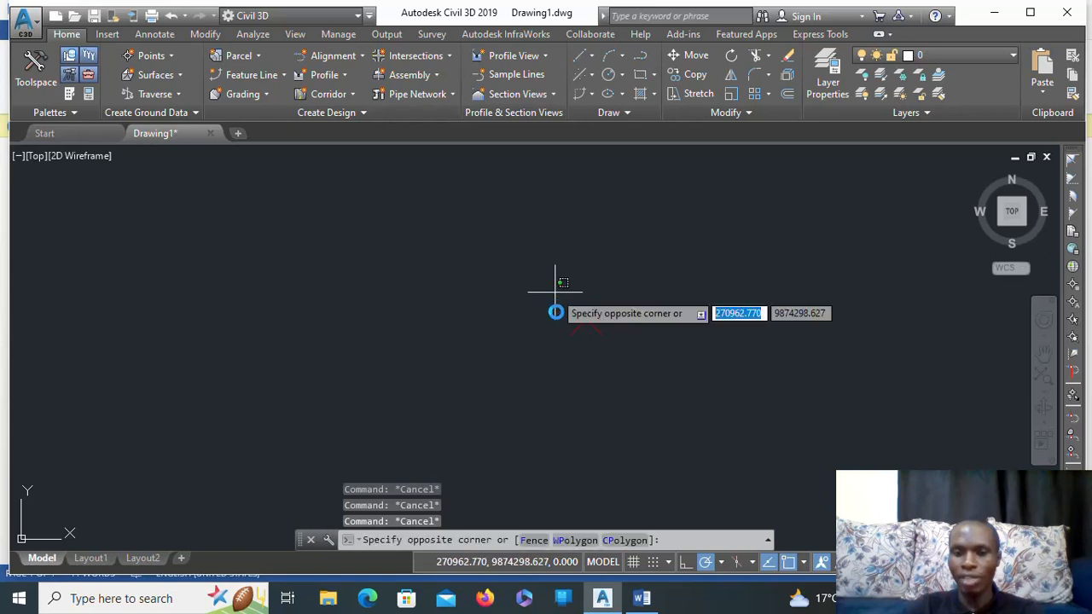
{"action": "left_click", "coordinate": [617, 347]}
{"action": "key", "text": "Escape"}
{"action": "key", "text": "Escape"}
{"action": "key", "text": "Escape"}
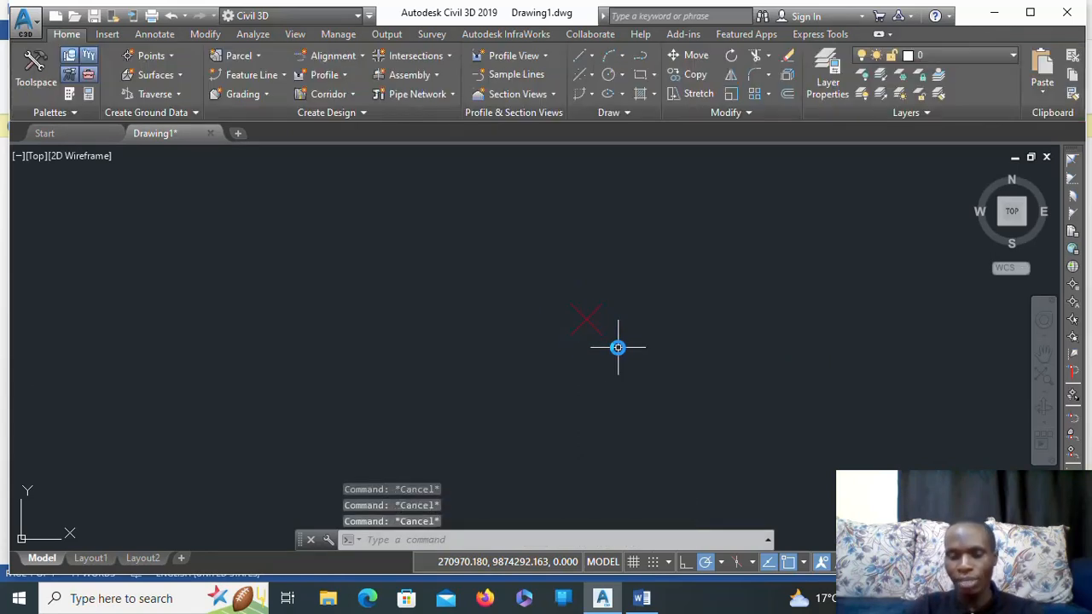
Run LIST on the isolated survey point to read its point number, northing, easting and elevation, and close the listing.
{"action": "left_click", "coordinate": [631, 290]}
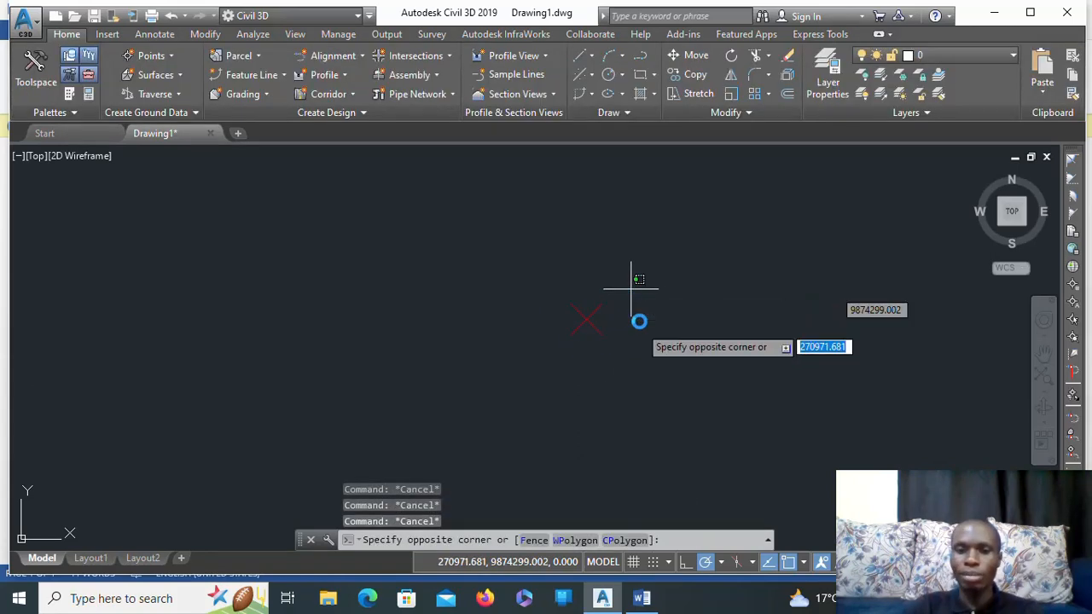
{"action": "left_click", "coordinate": [577, 362]}
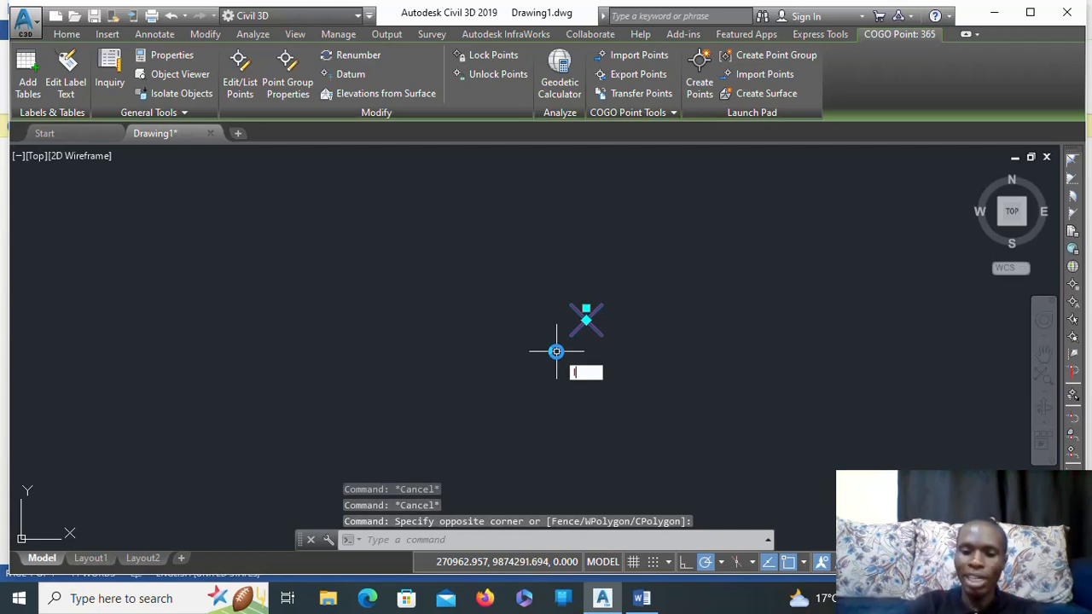
{"action": "type", "text": "LI"}
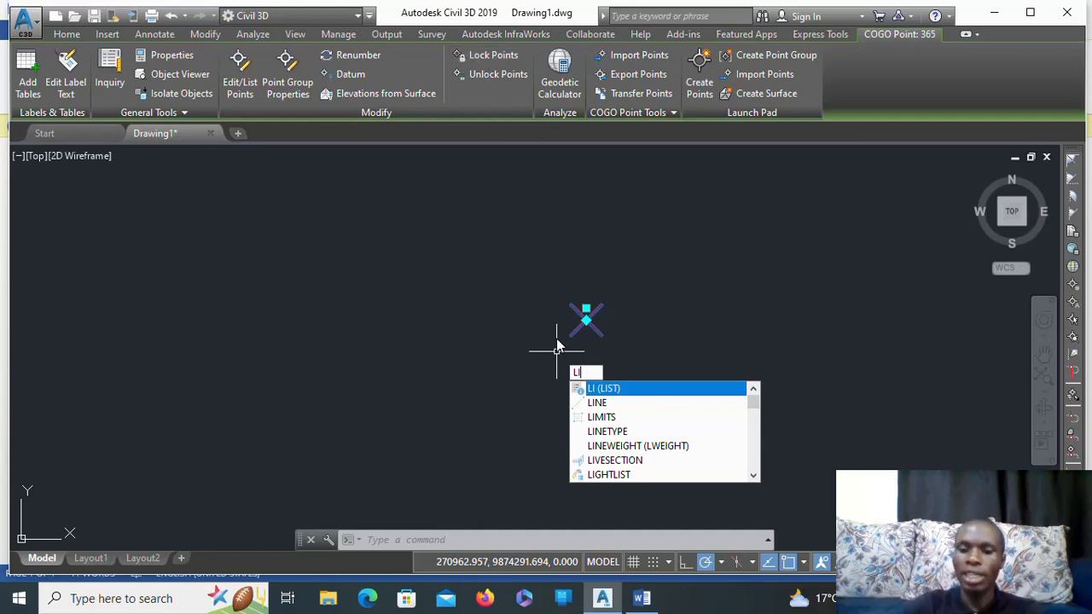
{"action": "key", "text": "Return"}
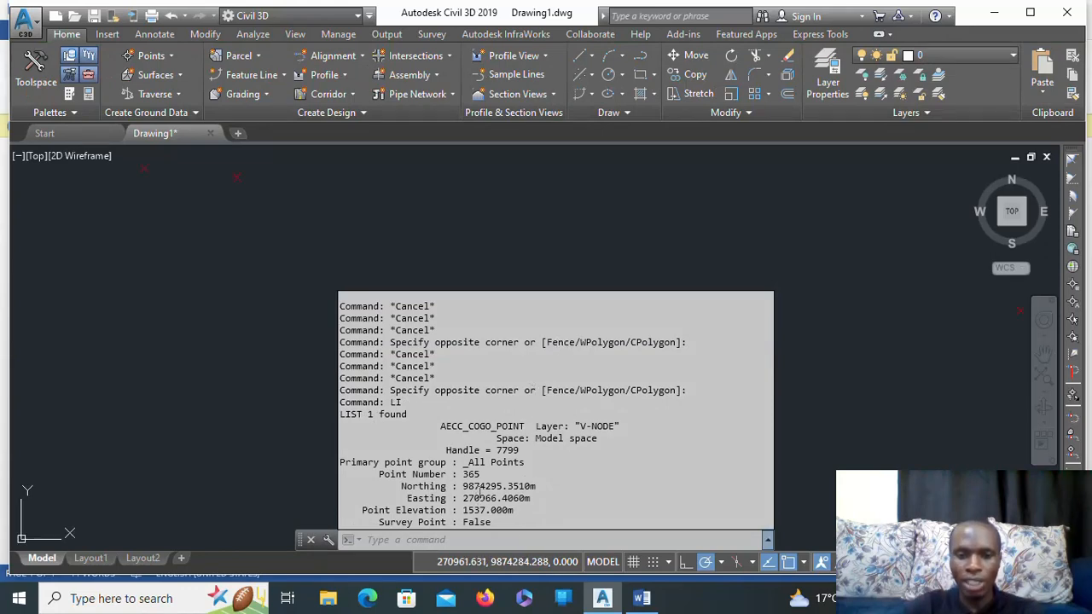
{"action": "scroll", "coordinate": [479, 492], "scroll_direction": "up", "scroll_amount": 4}
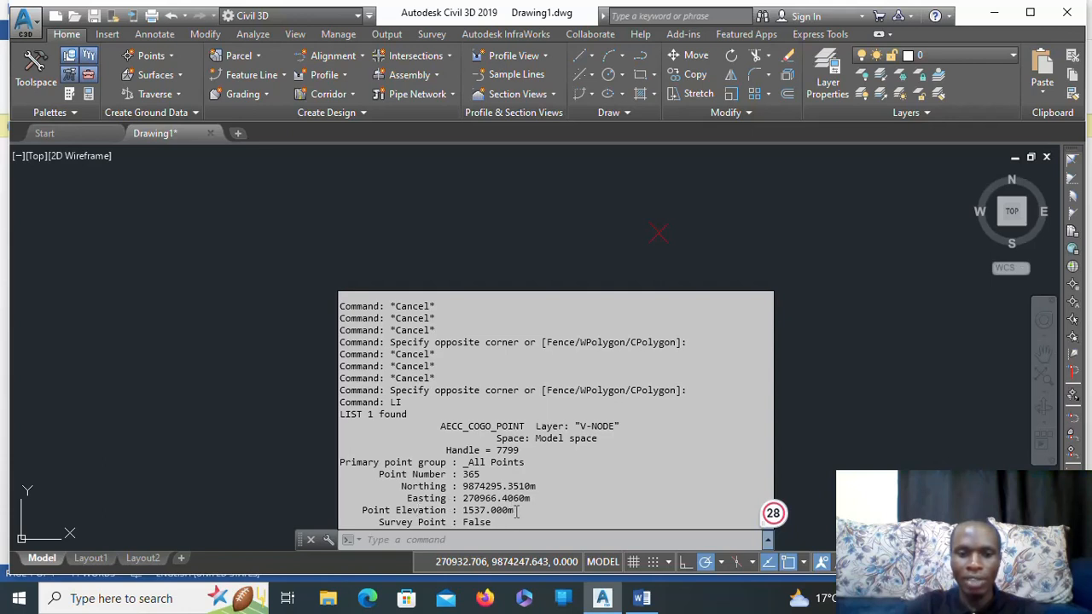
{"action": "double_click", "coordinate": [512, 510]}
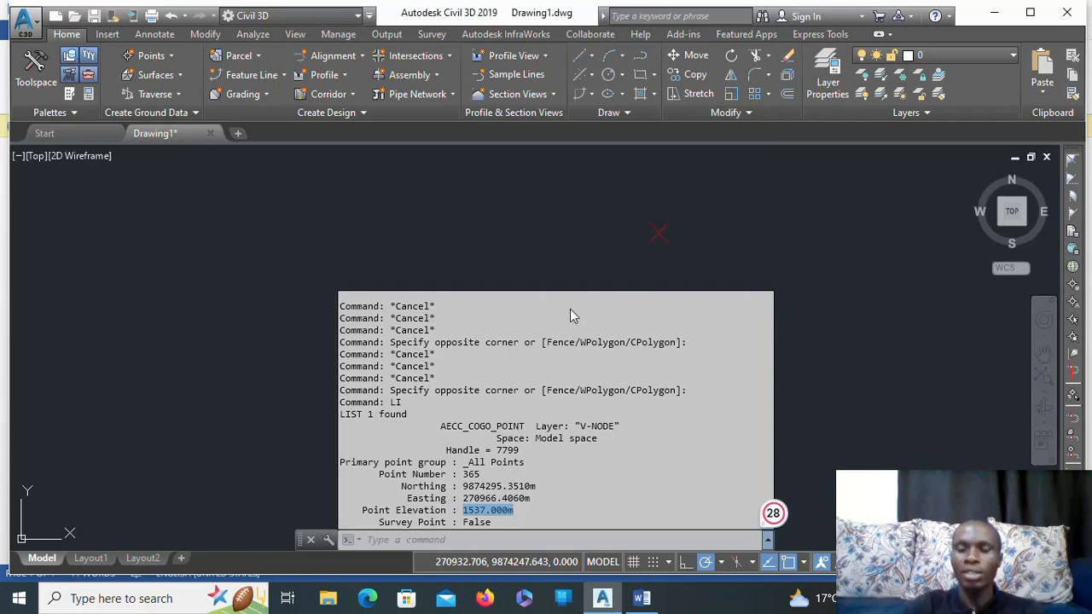
{"action": "left_click", "coordinate": [811, 279]}
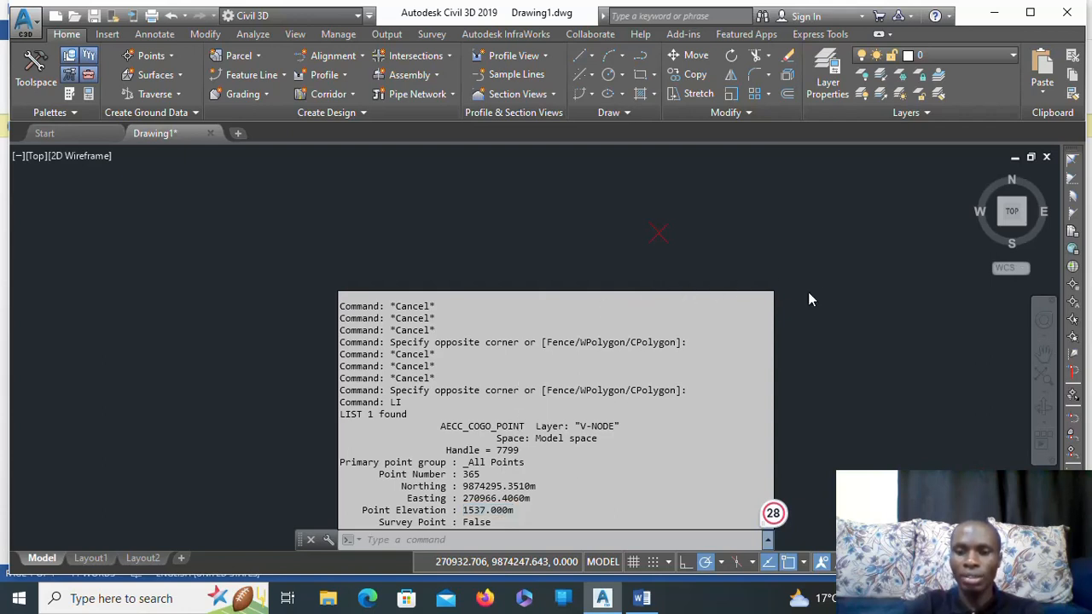
{"action": "key", "text": "F2"}
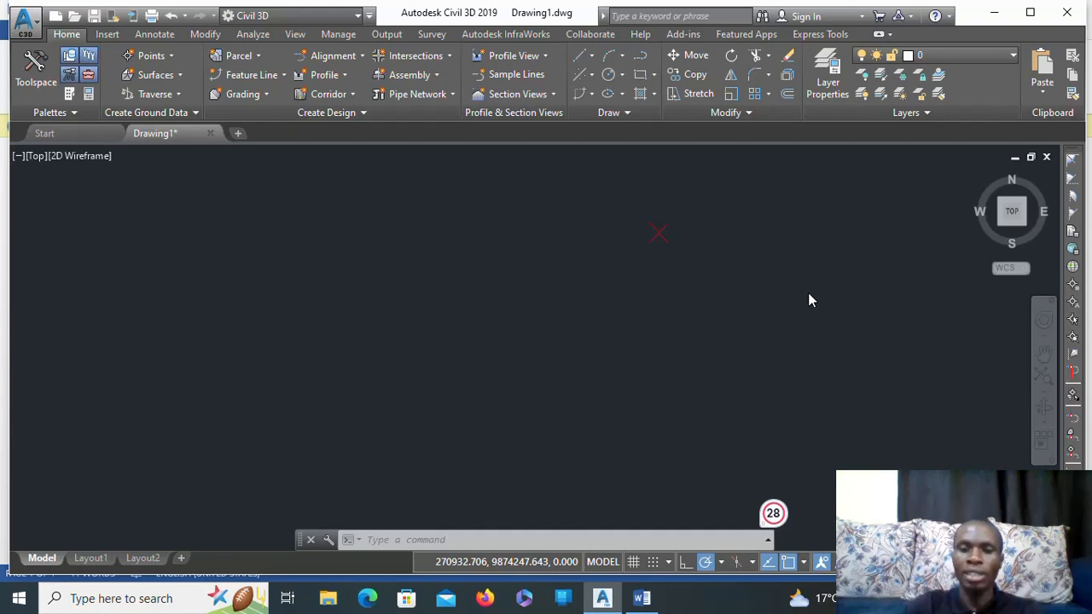
Review the full extent of the imported survey points in the drawing.
{"action": "scroll", "coordinate": [743, 210], "scroll_direction": "down", "scroll_amount": 4}
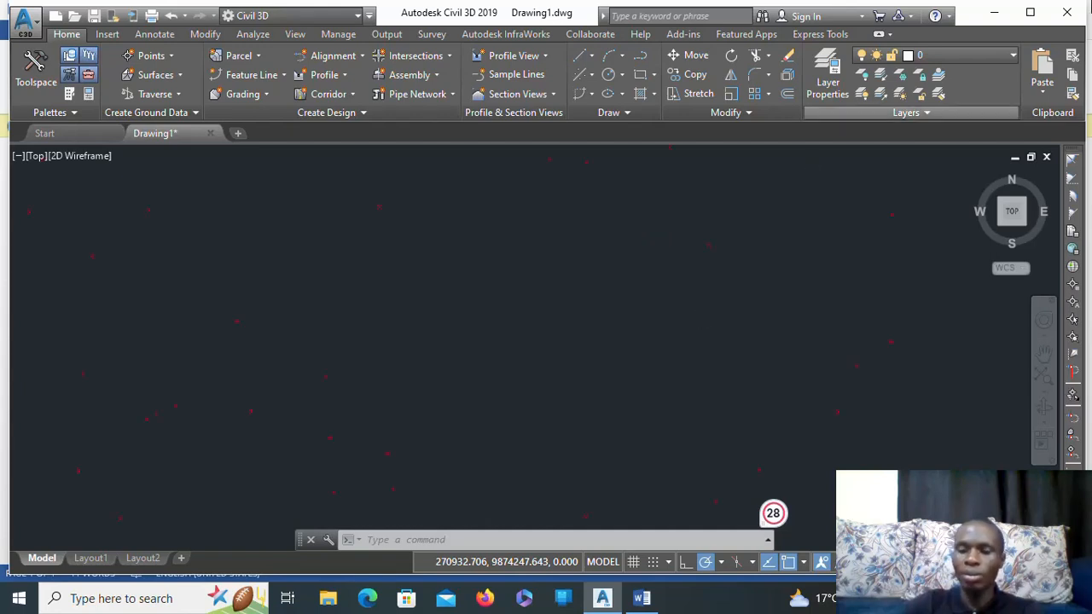
{"action": "scroll", "coordinate": [725, 269], "scroll_direction": "down", "scroll_amount": 3}
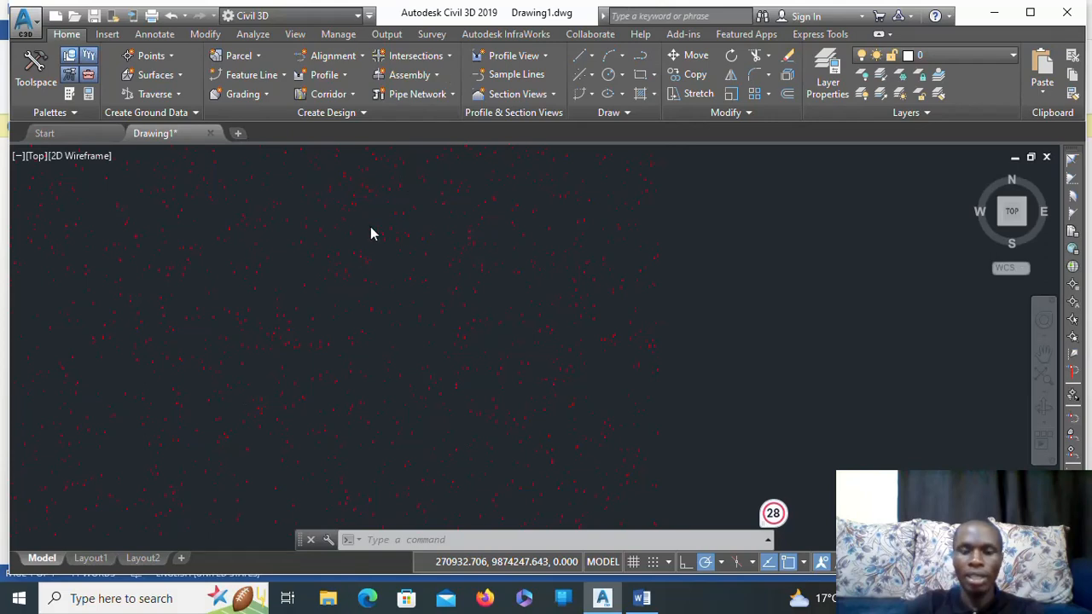
{"action": "mouse_move", "coordinate": [370, 233]}
{"action": "middle_mouse_down"}
{"action": "mouse_move", "coordinate": [424, 247]}
{"action": "mouse_move", "coordinate": [534, 244]}
{"action": "middle_mouse_up"}
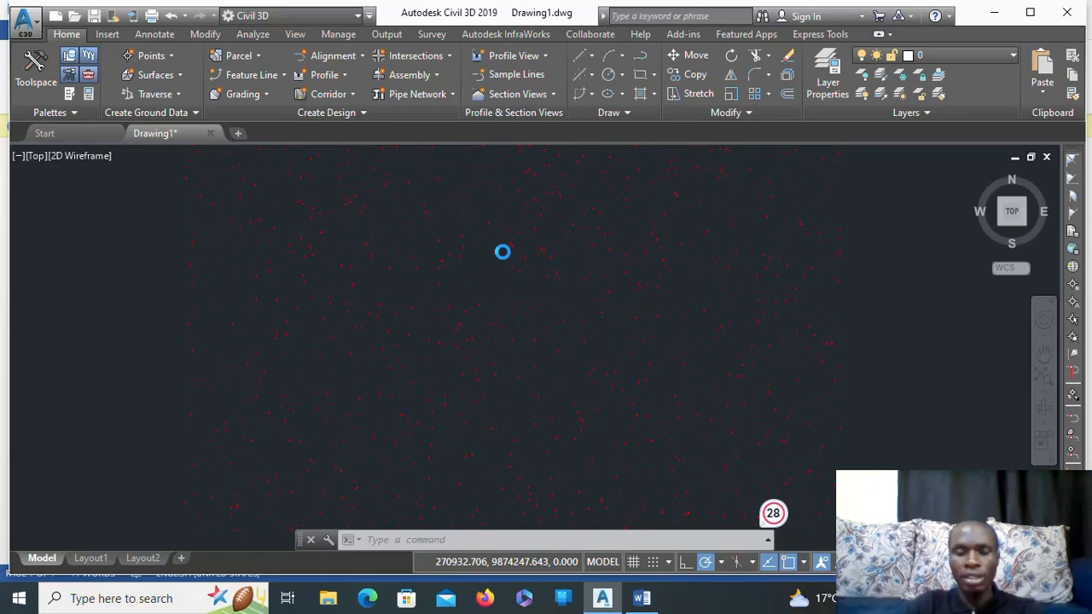
{"action": "scroll", "coordinate": [501, 255], "scroll_direction": "down", "scroll_amount": 2}
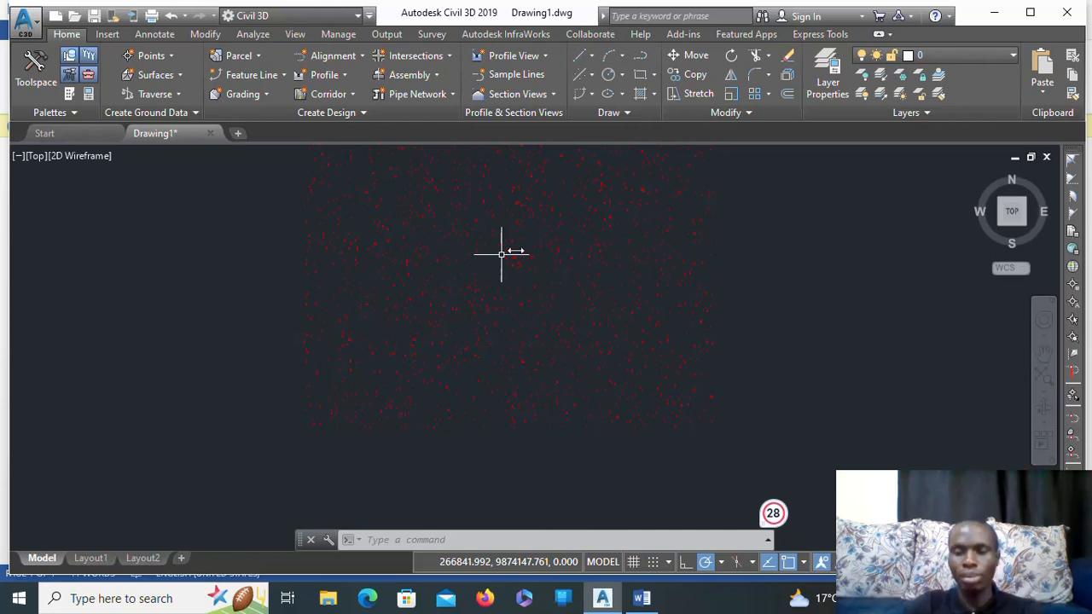
{"action": "key", "text": "Escape"}
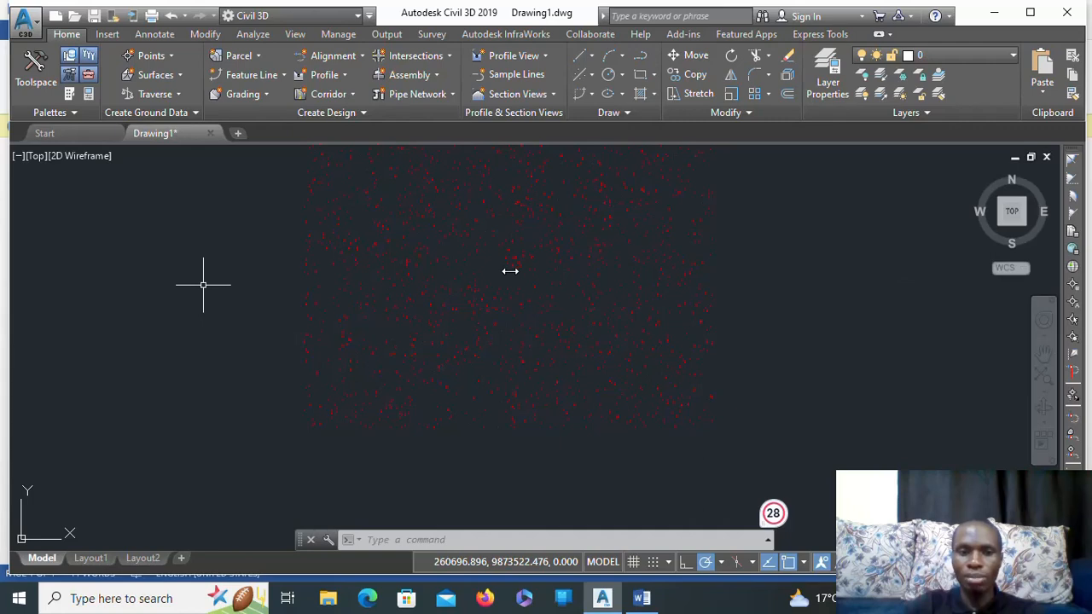
{"action": "scroll", "coordinate": [442, 331], "scroll_direction": "down", "scroll_amount": 3}
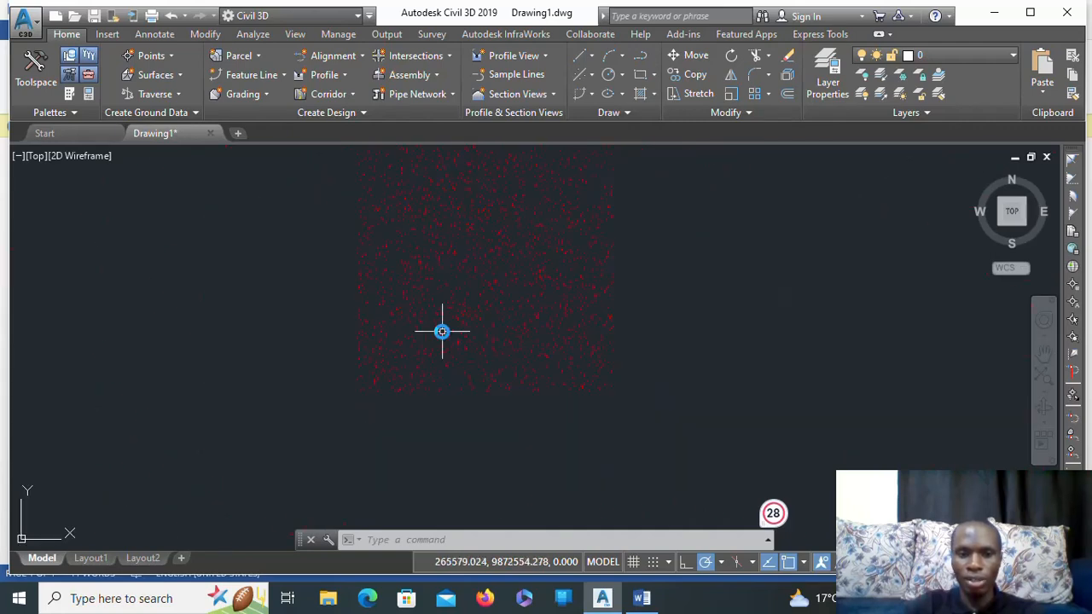
{"action": "scroll", "coordinate": [442, 331], "scroll_direction": "down", "scroll_amount": 2}
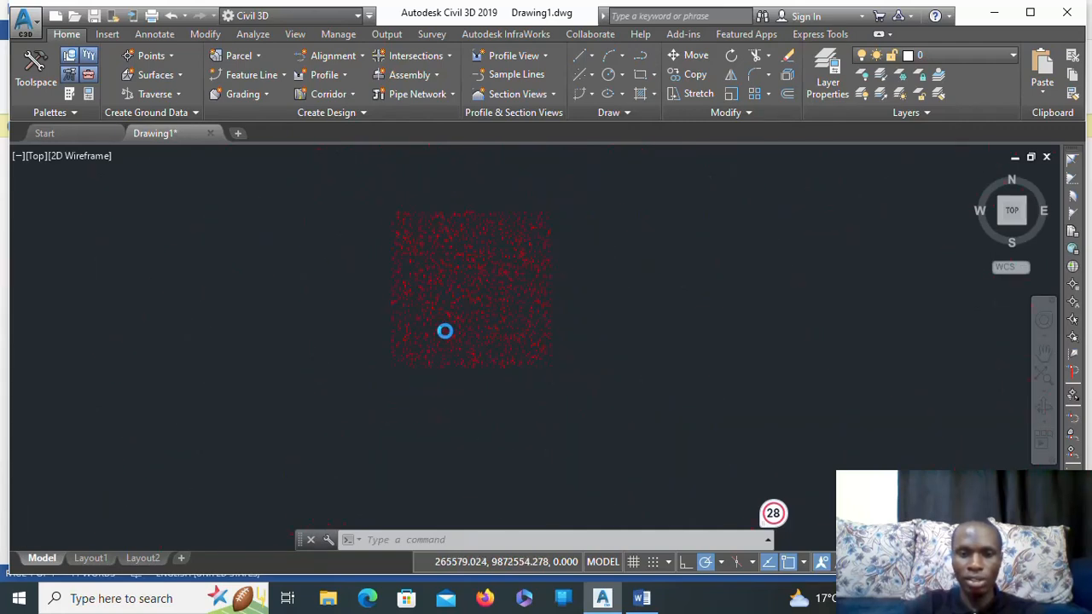
Check a COGO point's number, coordinates and elevation, and examine the density of the imported survey points up close and as a whole.
{"action": "mouse_move", "coordinate": [445, 331]}
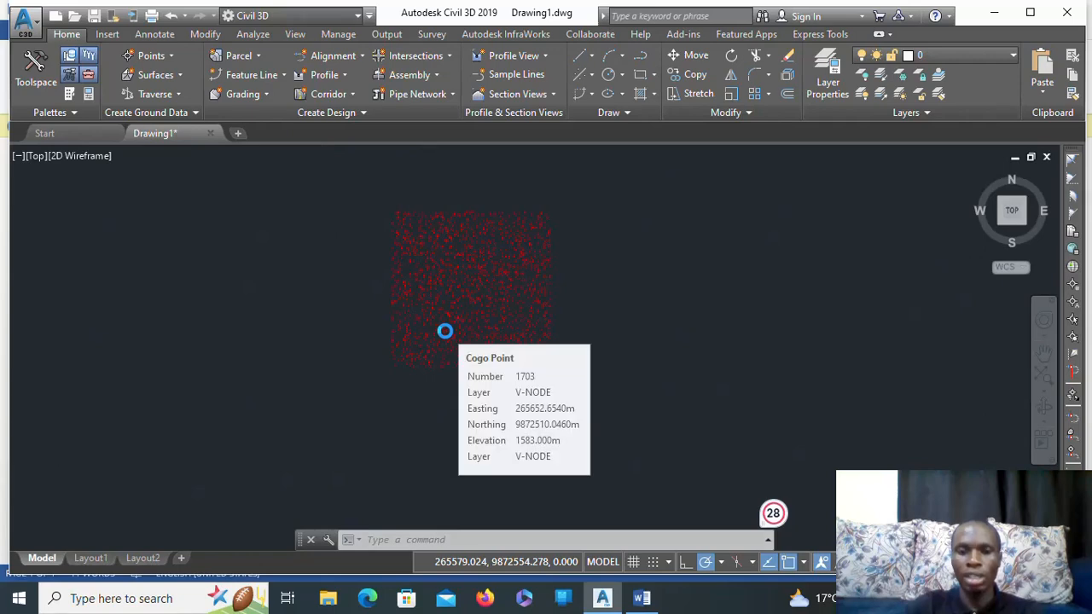
{"action": "scroll", "coordinate": [445, 332], "scroll_direction": "up", "scroll_amount": 2}
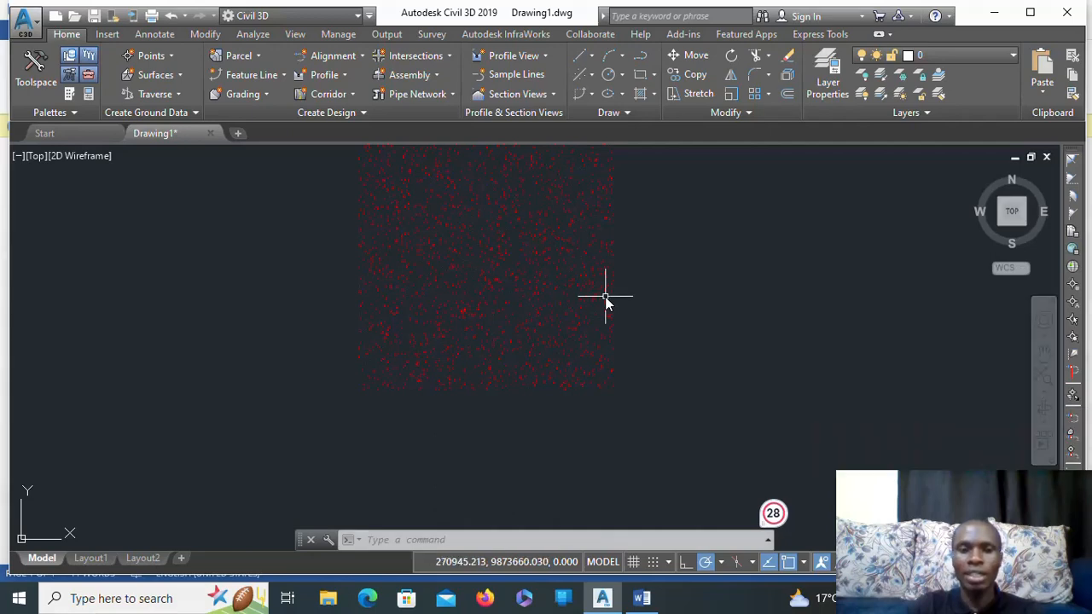
{"action": "middle_click_drag", "start_coordinate": [605, 298], "coordinate": [618, 365]}
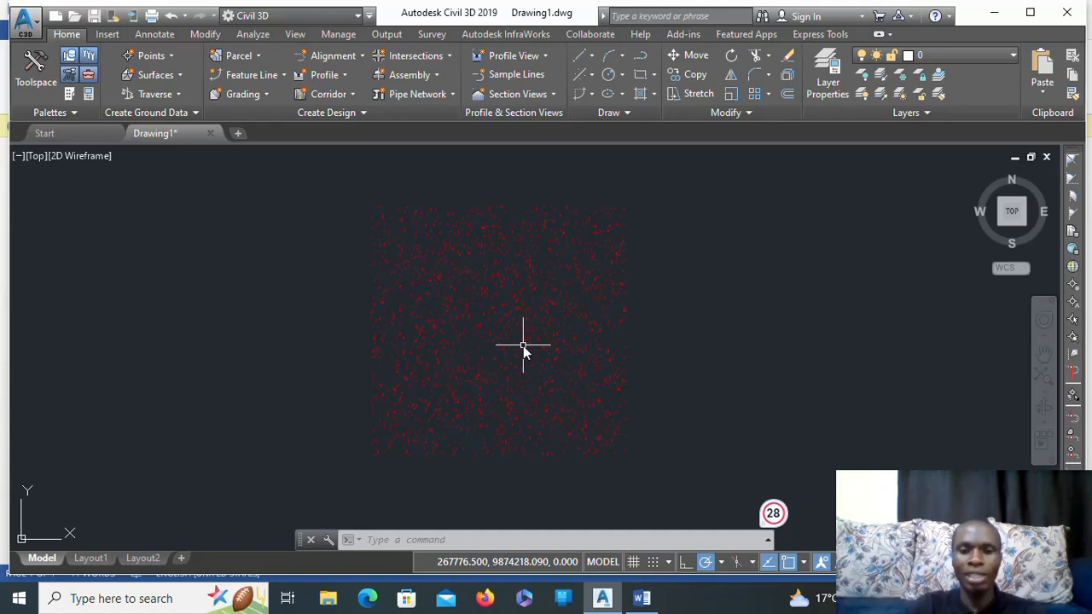
{"action": "scroll", "coordinate": [523, 346], "scroll_direction": "up", "scroll_amount": 3}
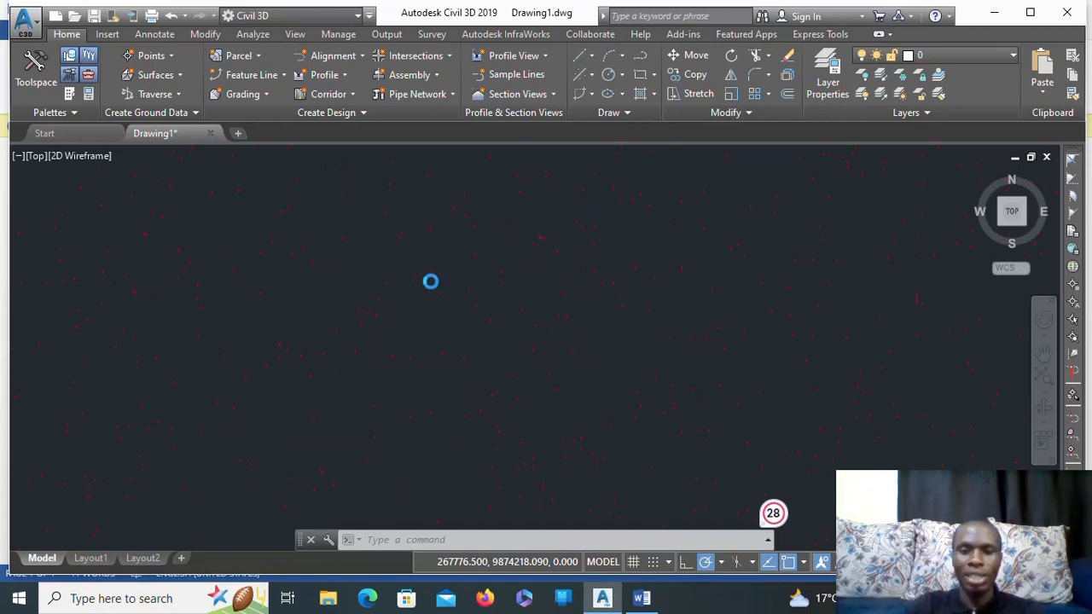
{"action": "scroll", "coordinate": [458, 301], "scroll_direction": "down", "scroll_amount": 4}
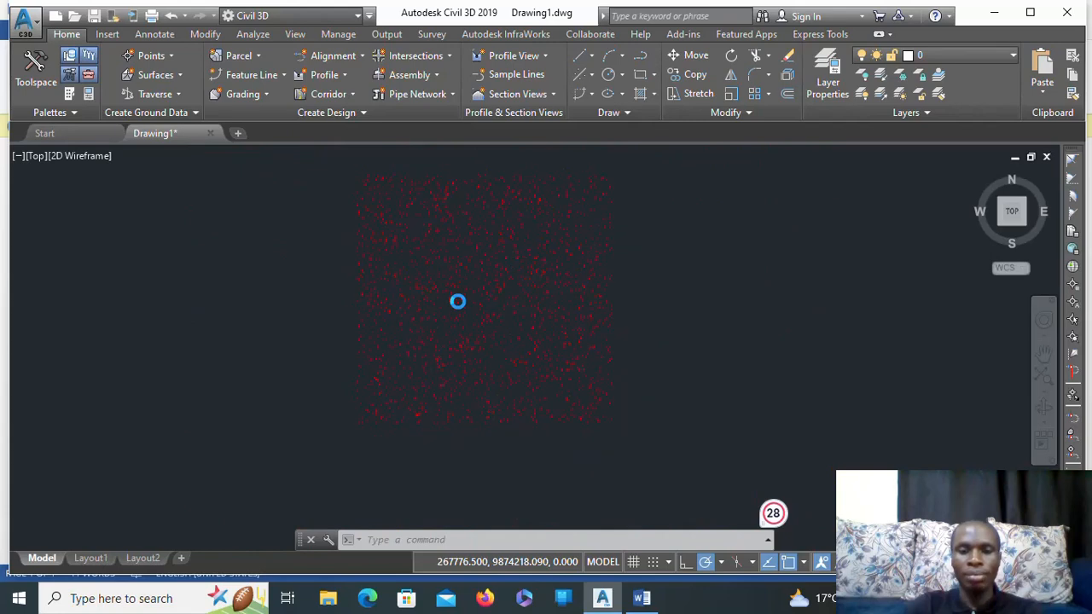
{"action": "scroll", "coordinate": [426, 291], "scroll_direction": "up", "scroll_amount": 4}
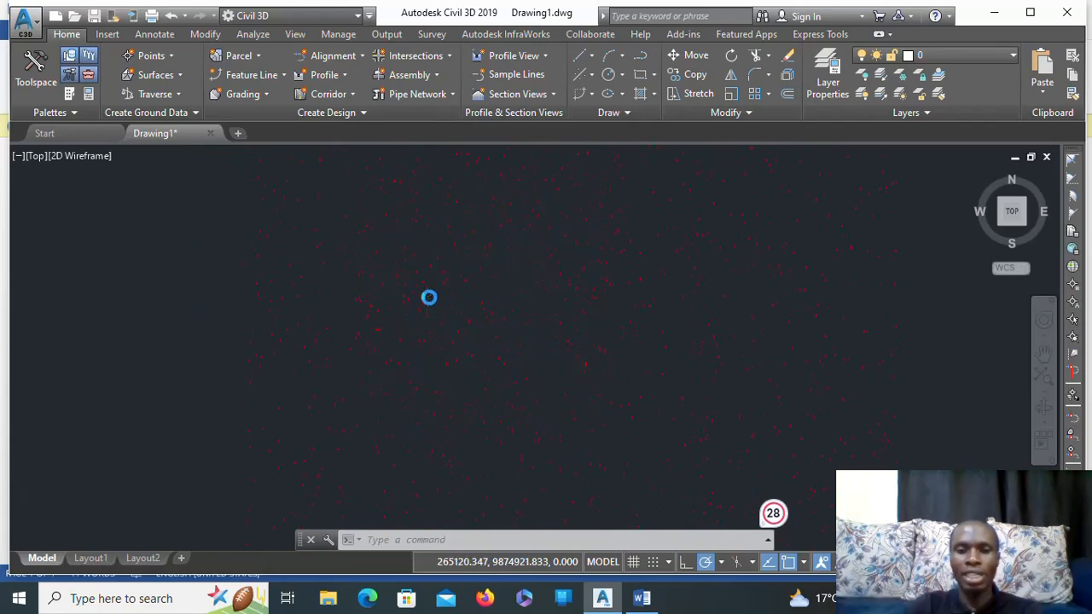
{"action": "scroll", "coordinate": [429, 297], "scroll_direction": "down", "scroll_amount": 4}
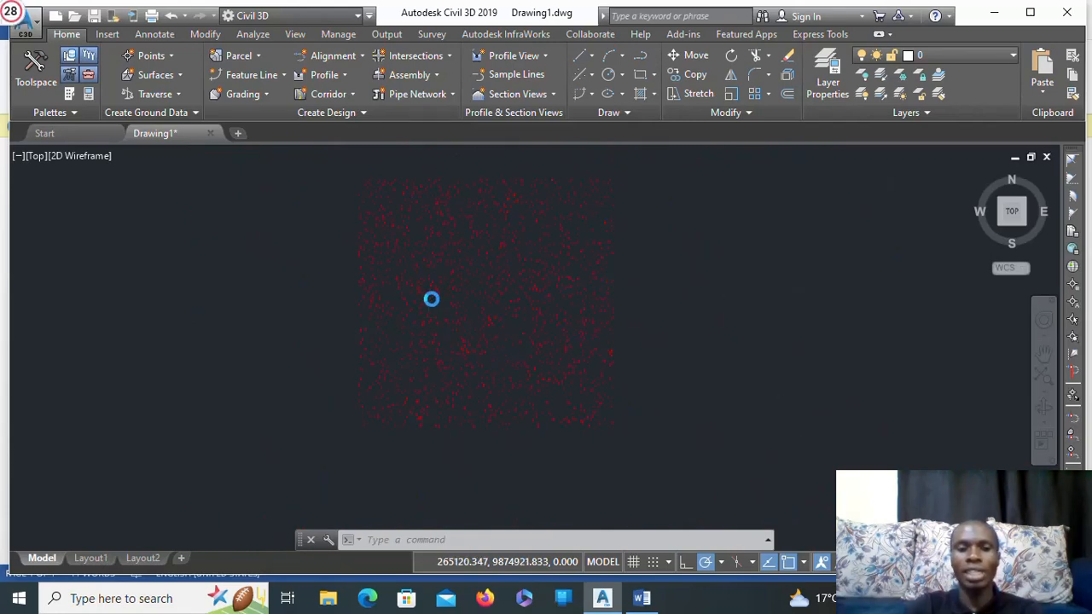
{"action": "scroll", "coordinate": [431, 298], "scroll_direction": "up", "scroll_amount": 3}
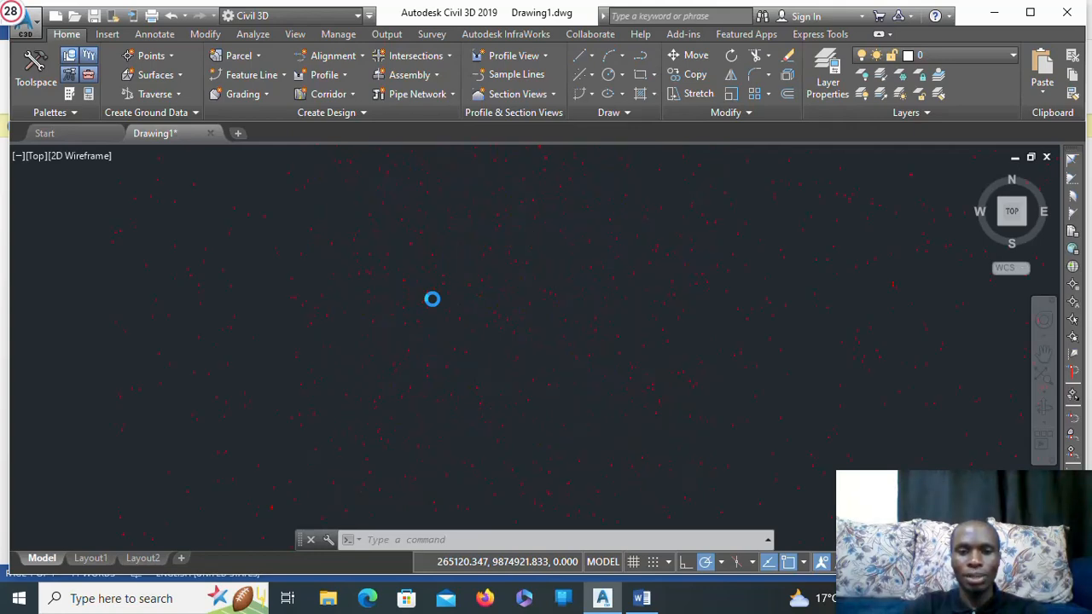
{"action": "scroll", "coordinate": [432, 299], "scroll_direction": "down", "scroll_amount": 3}
{"action": "scroll", "coordinate": [432, 301], "scroll_direction": "up", "scroll_amount": 2}
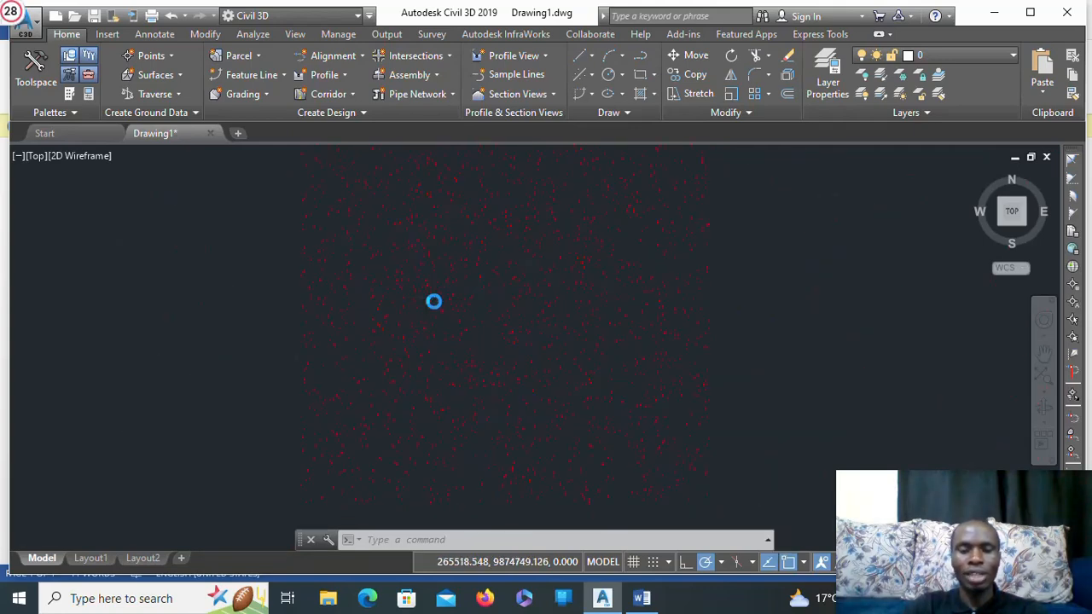
{"action": "scroll", "coordinate": [433, 301], "scroll_direction": "up", "scroll_amount": 3}
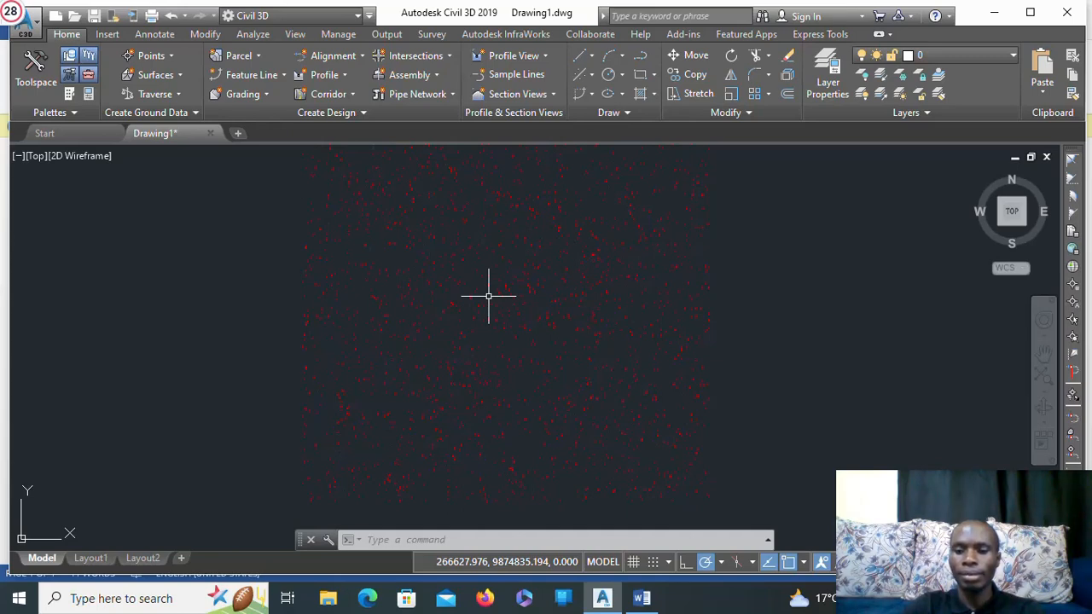
{"action": "left_click", "coordinate": [864, 598]}
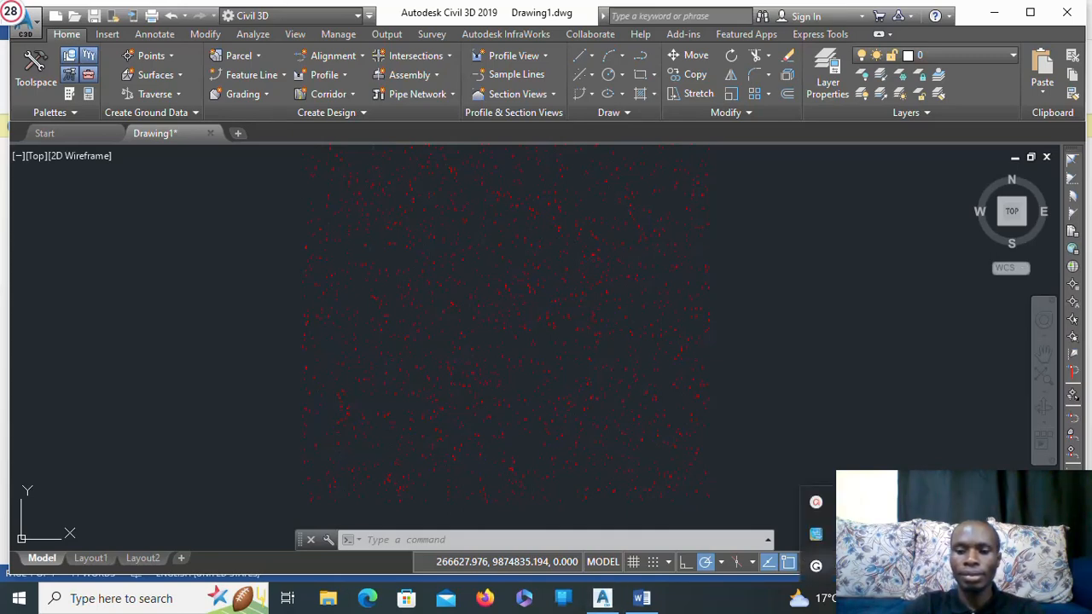
{"action": "left_click", "coordinate": [816, 503]}
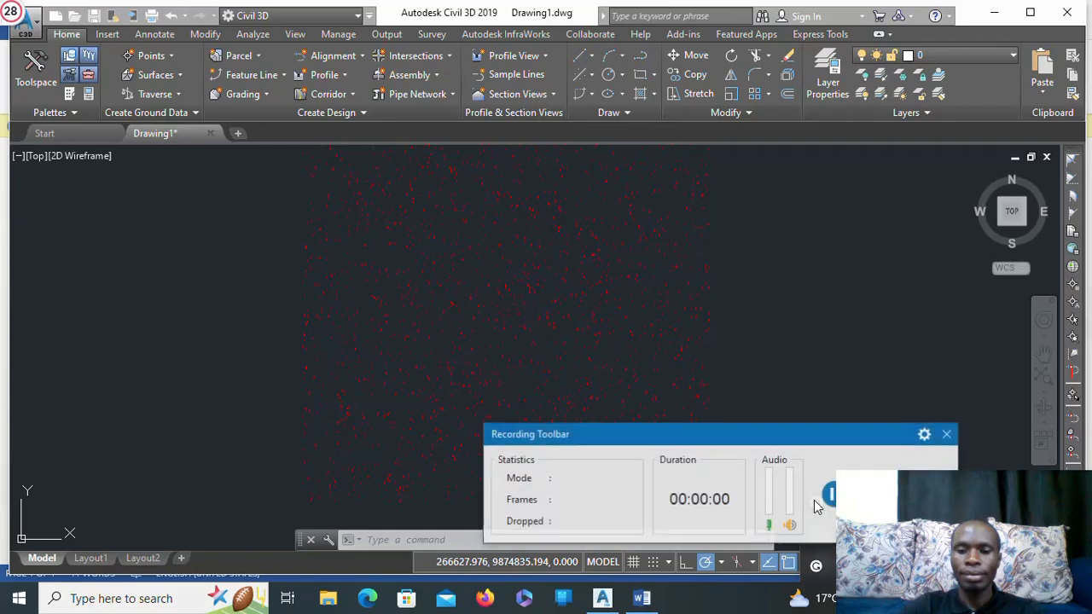